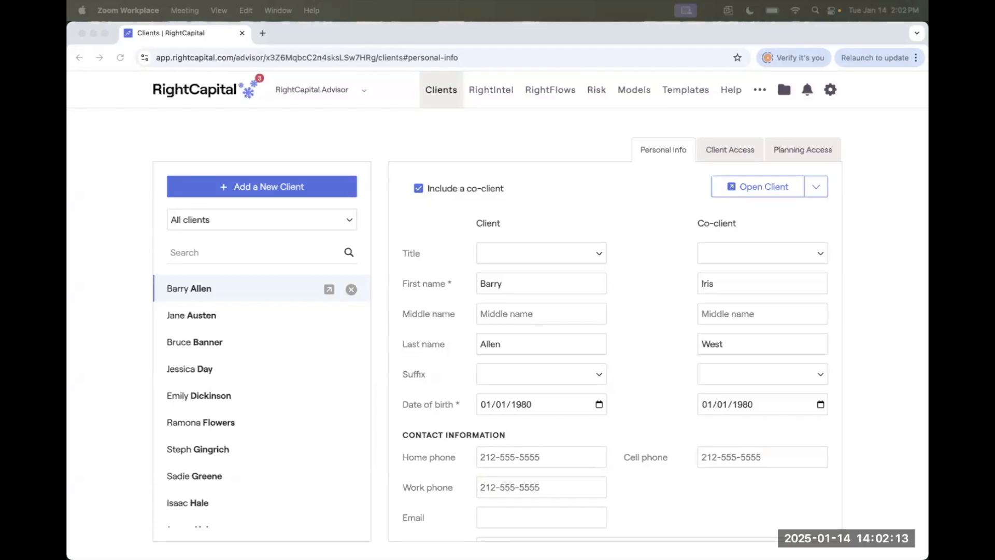
Open the account settings and review the advisor profile fields, from name and firm details through report disclosure and leads URL.
{"action": "left_click", "coordinate": [827, 101]}
{"action": "left_click", "coordinate": [830, 89]}
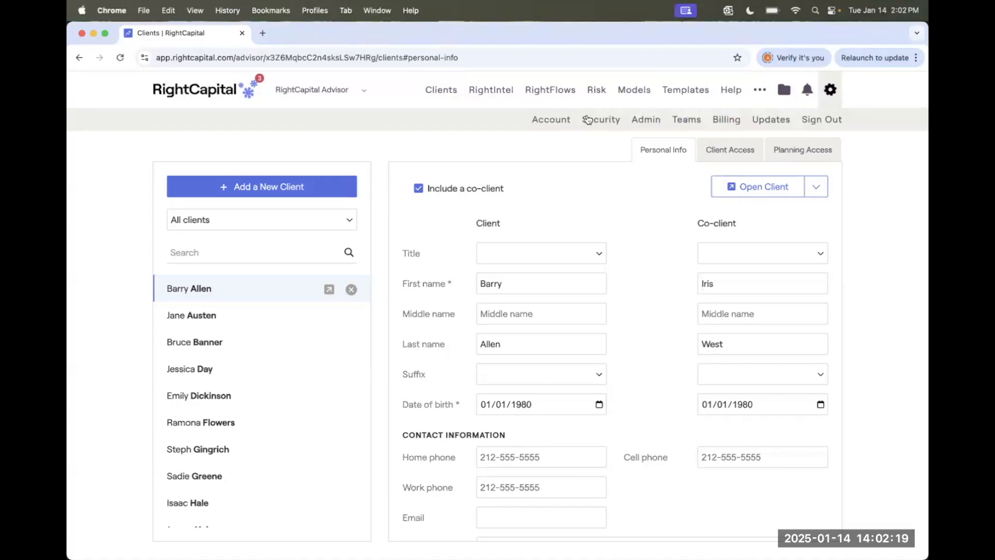
{"action": "left_click", "coordinate": [549, 122]}
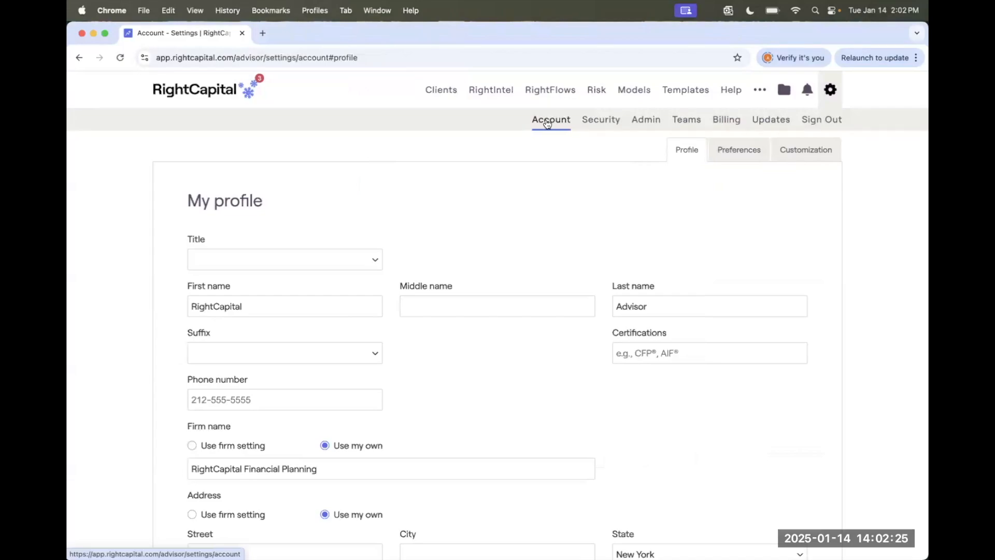
{"action": "scroll", "coordinate": [582, 211], "scroll_direction": "down", "scroll_amount": 3}
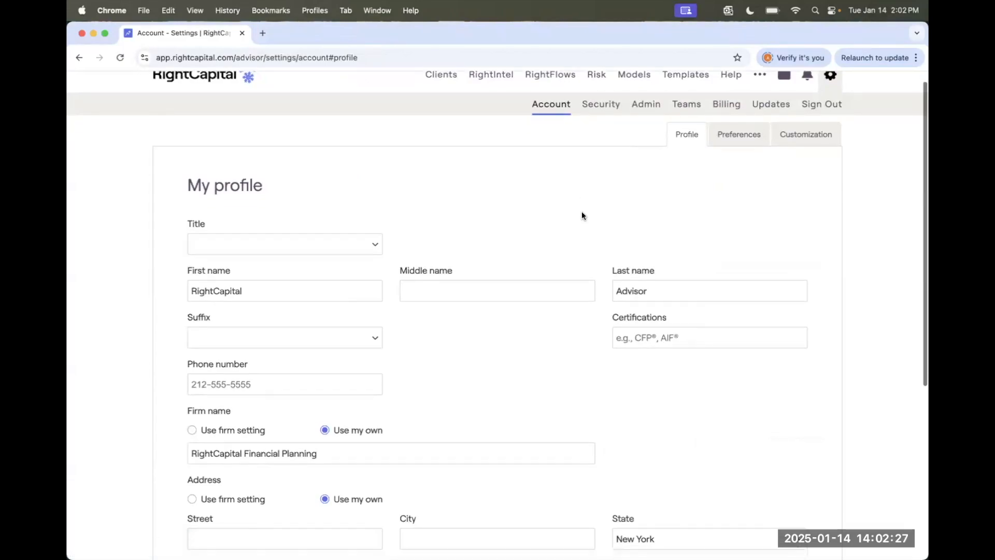
{"action": "scroll", "coordinate": [582, 212], "scroll_direction": "down", "scroll_amount": 2}
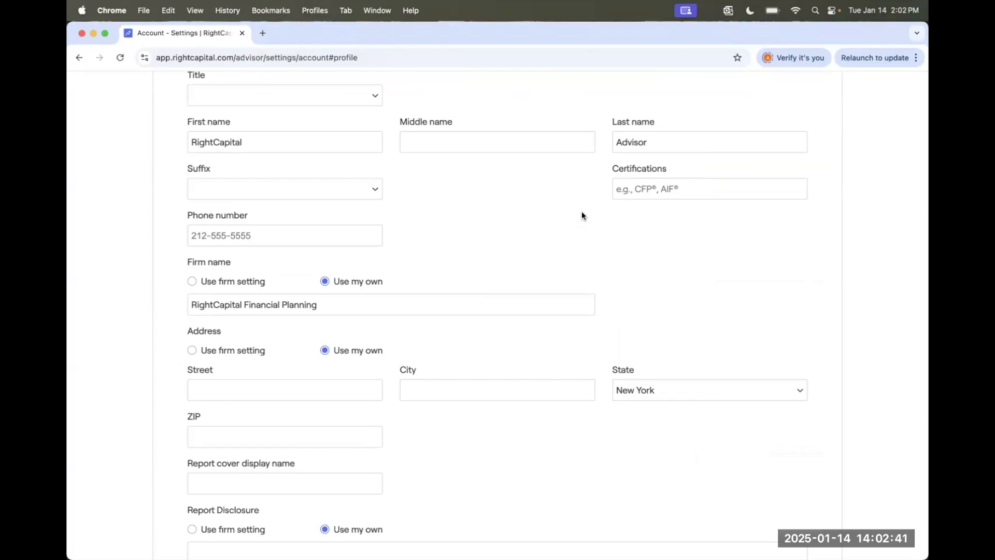
{"action": "scroll", "coordinate": [543, 226], "scroll_direction": "down", "scroll_amount": 3}
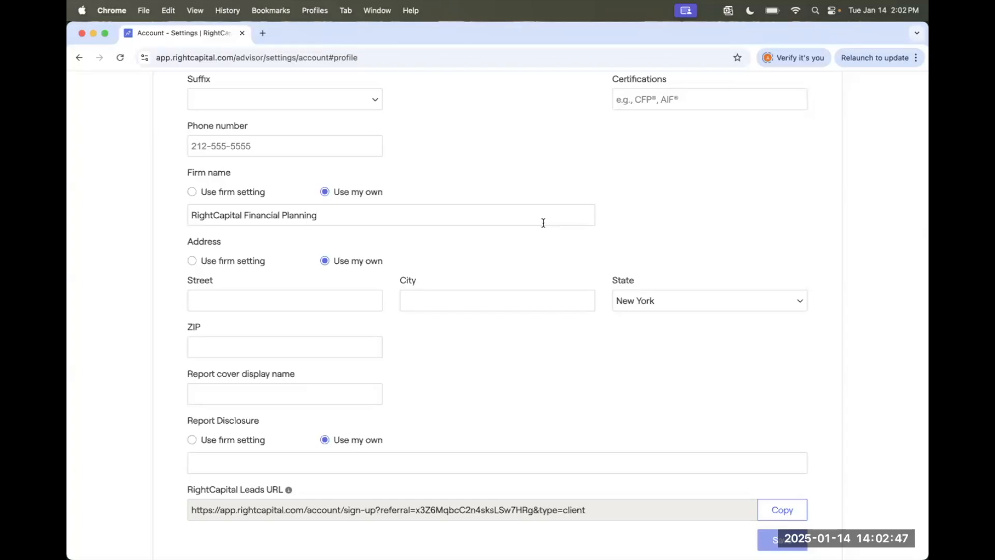
{"action": "scroll", "coordinate": [542, 222], "scroll_direction": "down", "scroll_amount": 1}
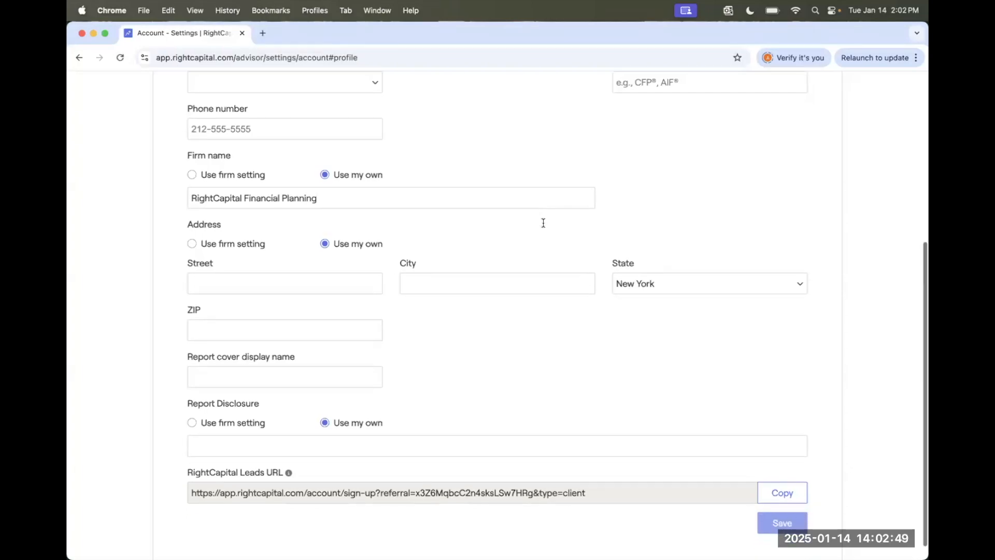
{"action": "scroll", "coordinate": [543, 223], "scroll_direction": "up", "scroll_amount": 5}
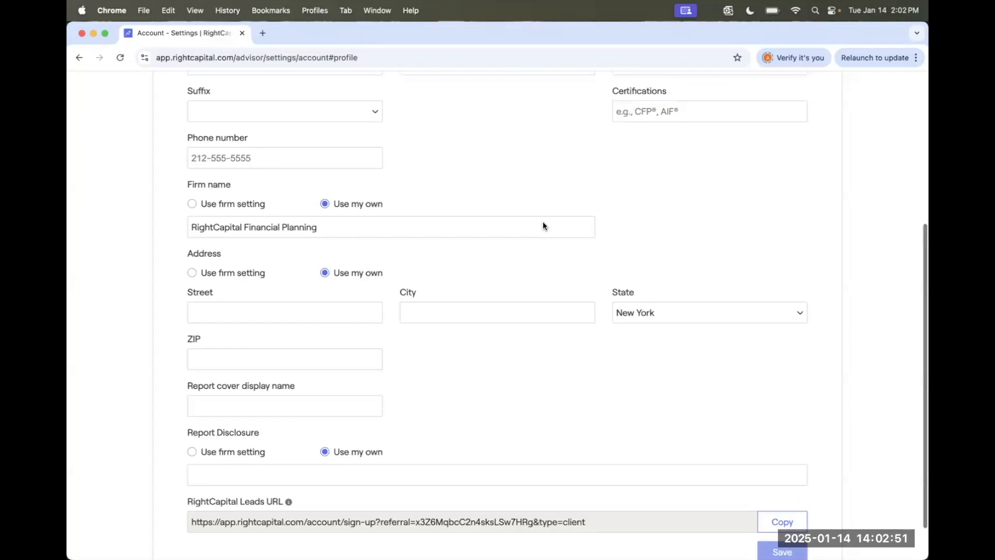
{"action": "scroll", "coordinate": [542, 226], "scroll_direction": "up", "scroll_amount": 1}
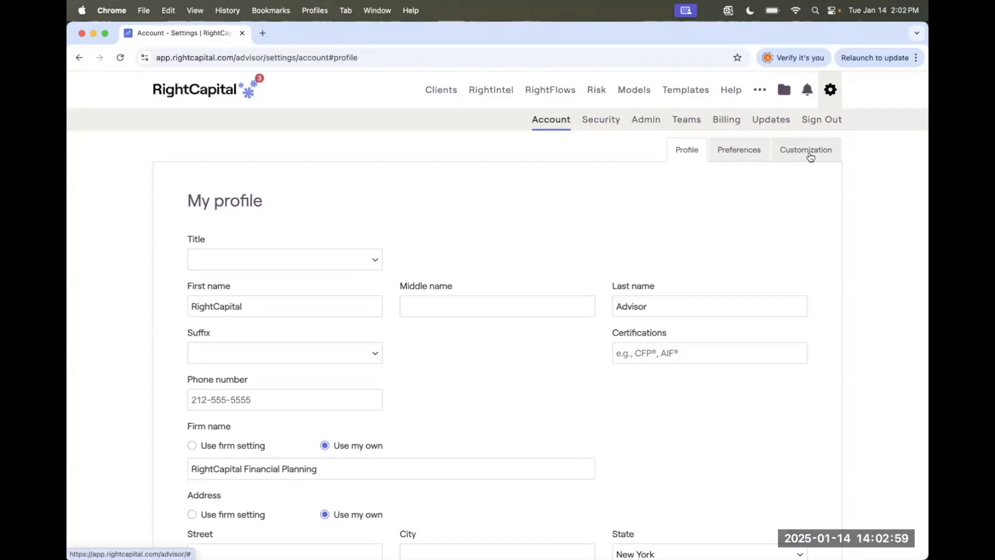
Open the account's customization settings and check the available upload sources for the positive logo without uploading a file.
{"action": "left_click", "coordinate": [811, 155]}
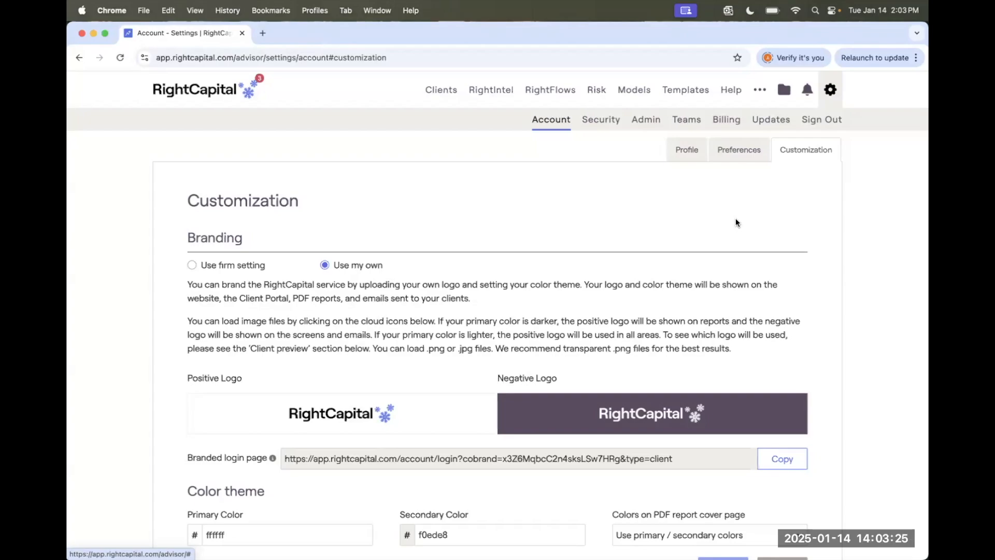
{"action": "scroll", "coordinate": [736, 219], "scroll_direction": "down", "scroll_amount": 5}
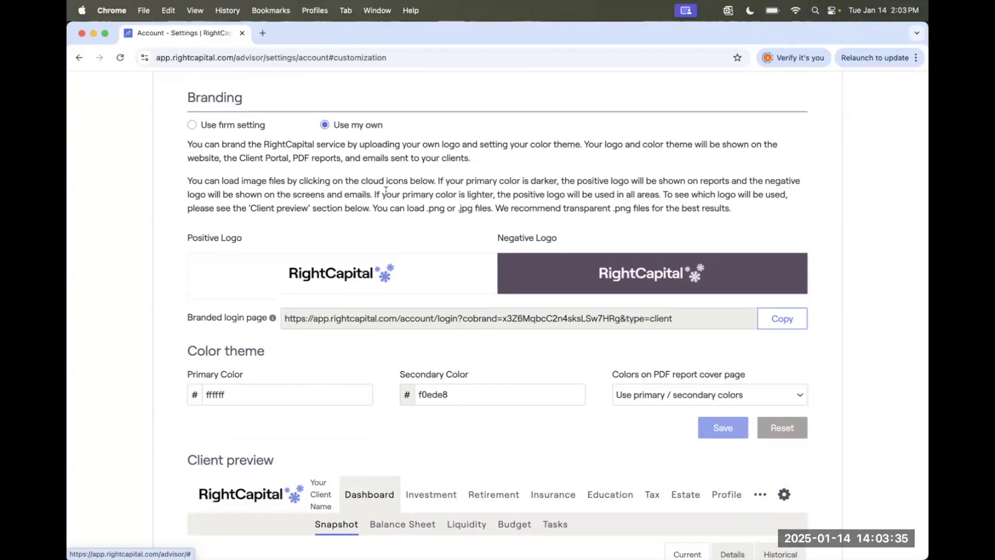
{"action": "mouse_move", "coordinate": [323, 268]}
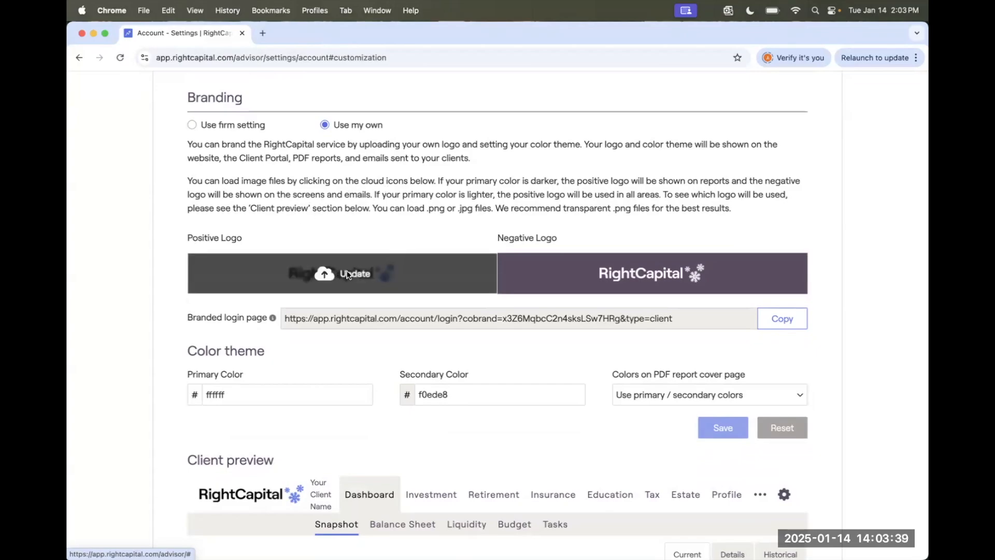
{"action": "left_click", "coordinate": [348, 275]}
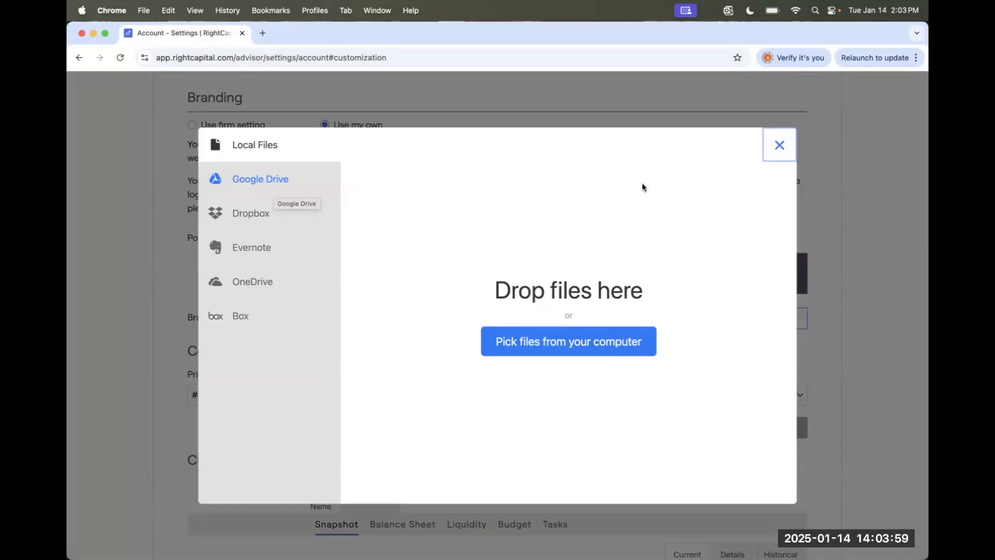
{"action": "left_click", "coordinate": [773, 146]}
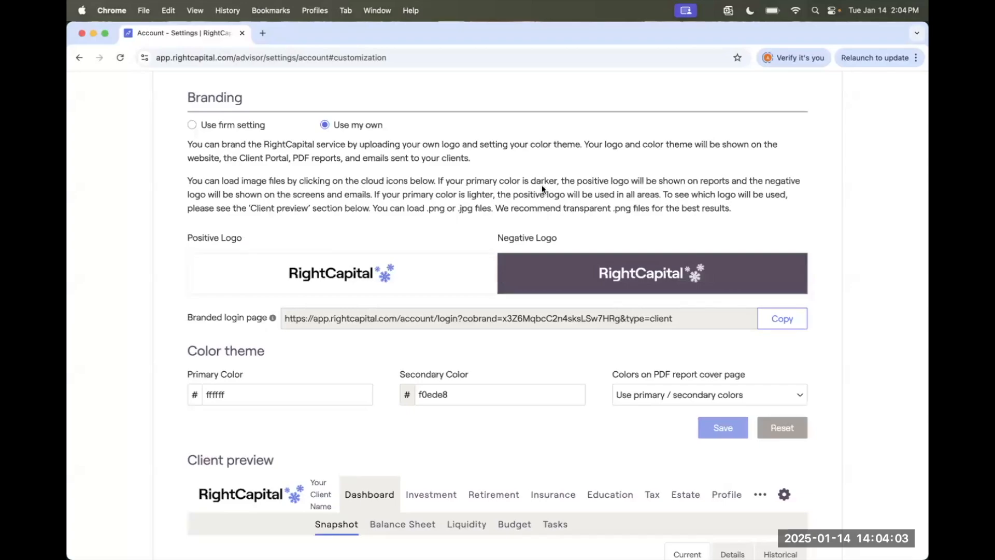
Pick dark navy 202460 as the primary color of the branding color theme.
{"action": "scroll", "coordinate": [542, 186], "scroll_direction": "down", "scroll_amount": 2}
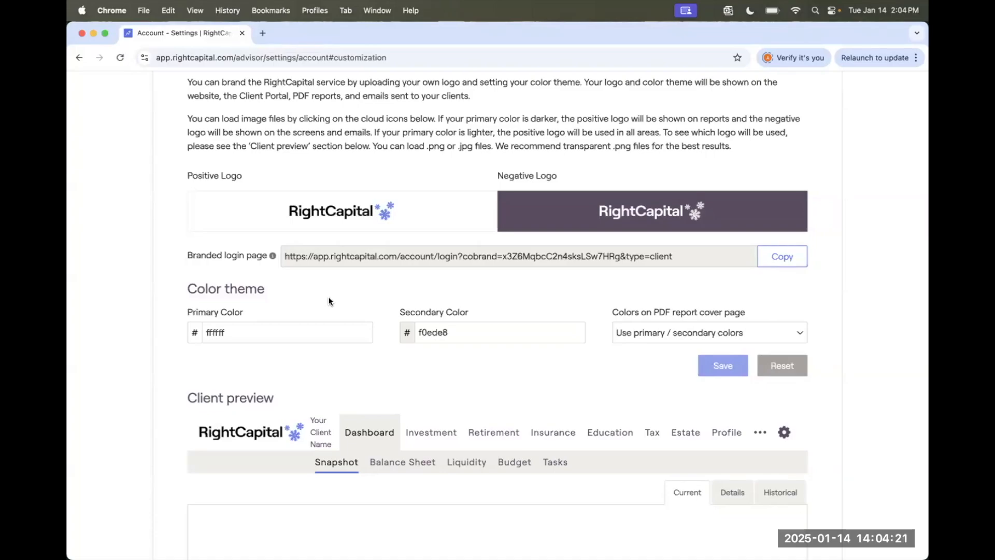
{"action": "scroll", "coordinate": [390, 433], "scroll_direction": "down", "scroll_amount": 1}
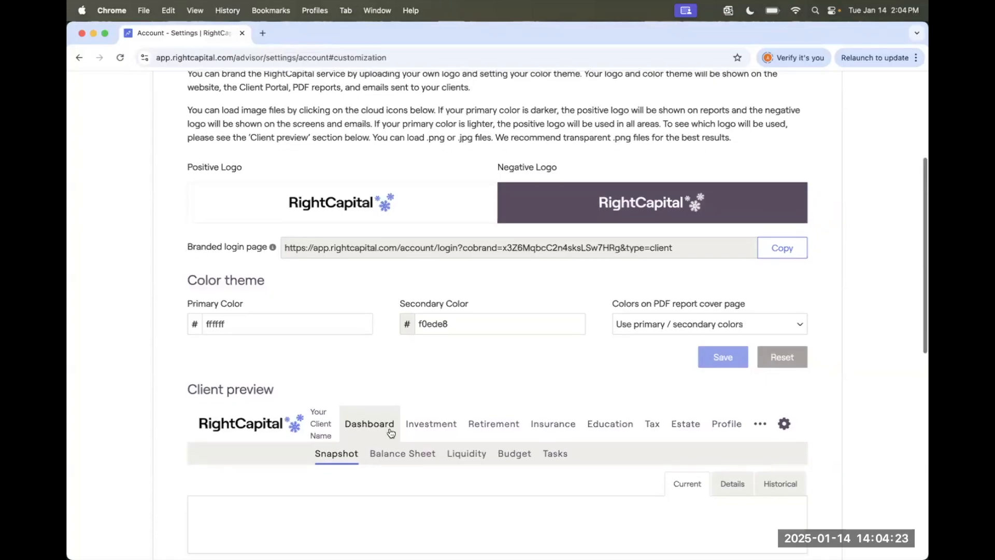
{"action": "left_click", "coordinate": [304, 324]}
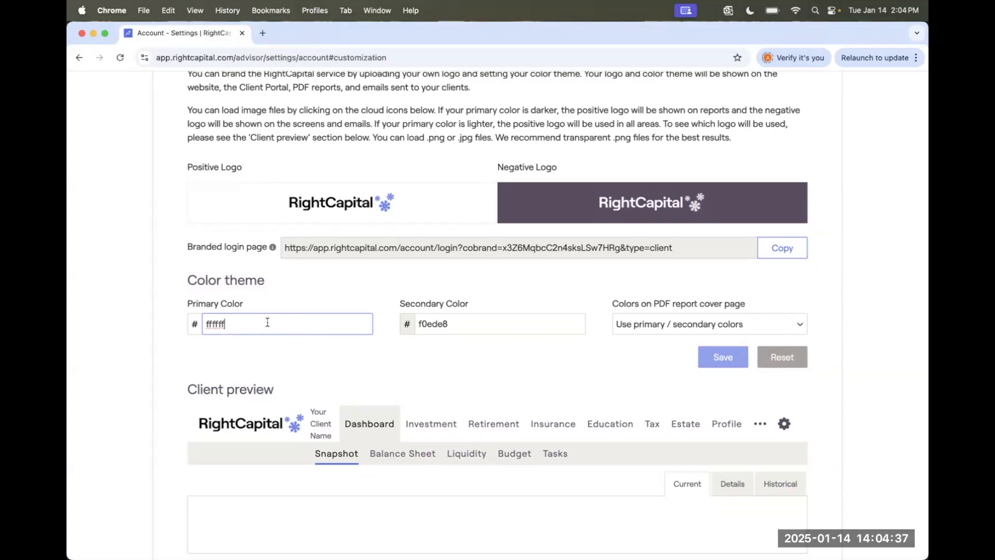
{"action": "double_click", "coordinate": [201, 325]}
{"action": "left_click", "coordinate": [216, 318]}
{"action": "left_click", "coordinate": [194, 325]}
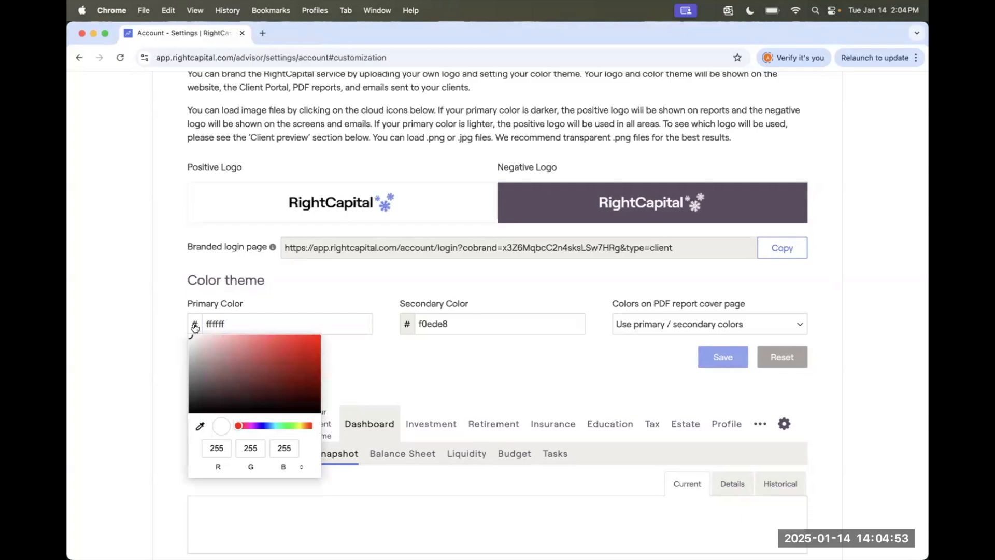
{"action": "mouse_move", "coordinate": [191, 337]}
{"action": "left_mouse_down"}
{"action": "mouse_move", "coordinate": [244, 348]}
{"action": "mouse_move", "coordinate": [264, 389]}
{"action": "mouse_move", "coordinate": [276, 384]}
{"action": "left_mouse_up"}
{"action": "left_click_drag", "start_coordinate": [239, 425], "coordinate": [266, 422]}
{"action": "left_click", "coordinate": [396, 366]}
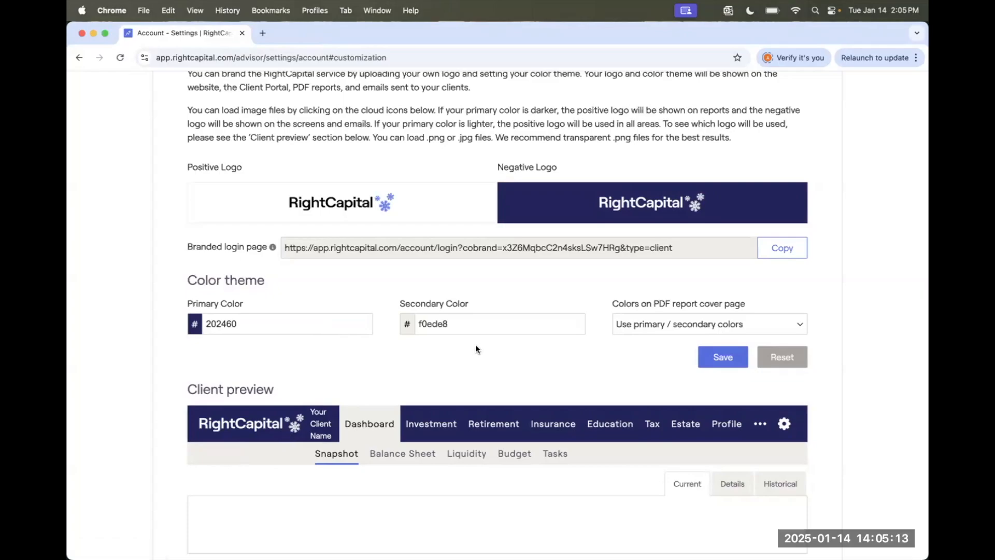
Set the secondary color of the theme to 5070e6 by sampling the blue of the Save button.
{"action": "left_click_drag", "start_coordinate": [469, 326], "coordinate": [420, 327]}
{"action": "left_click", "coordinate": [407, 325]}
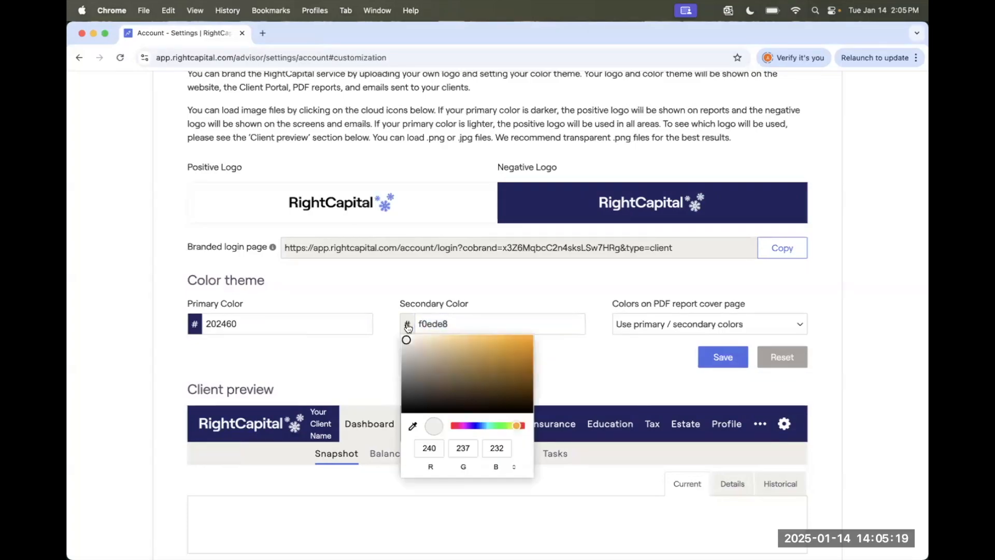
{"action": "left_click", "coordinate": [413, 427]}
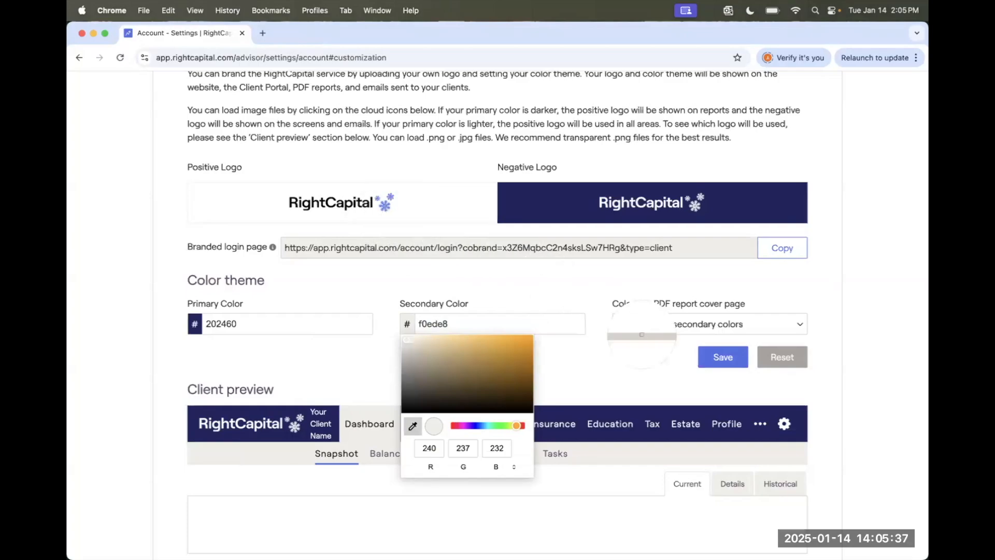
{"action": "left_click", "coordinate": [704, 368]}
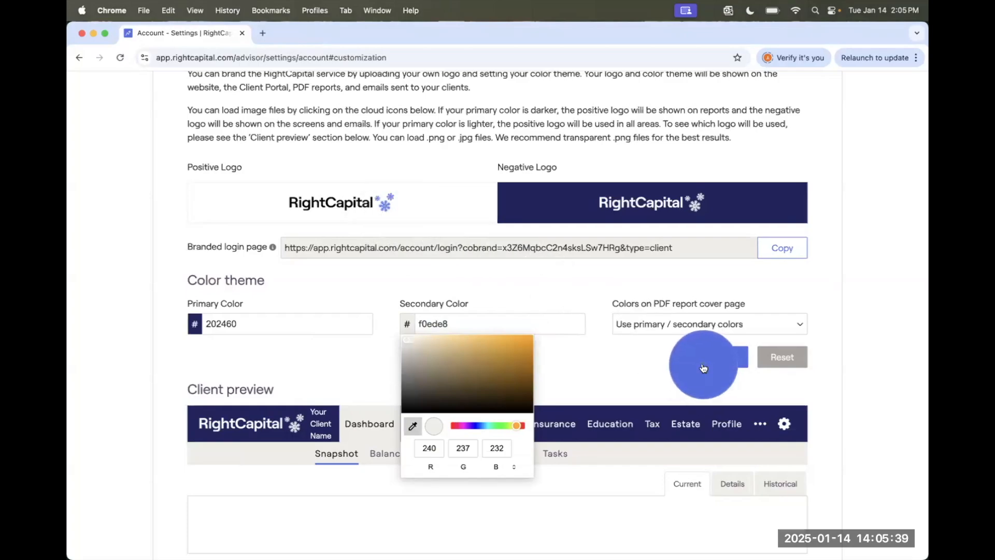
{"action": "left_click", "coordinate": [582, 365]}
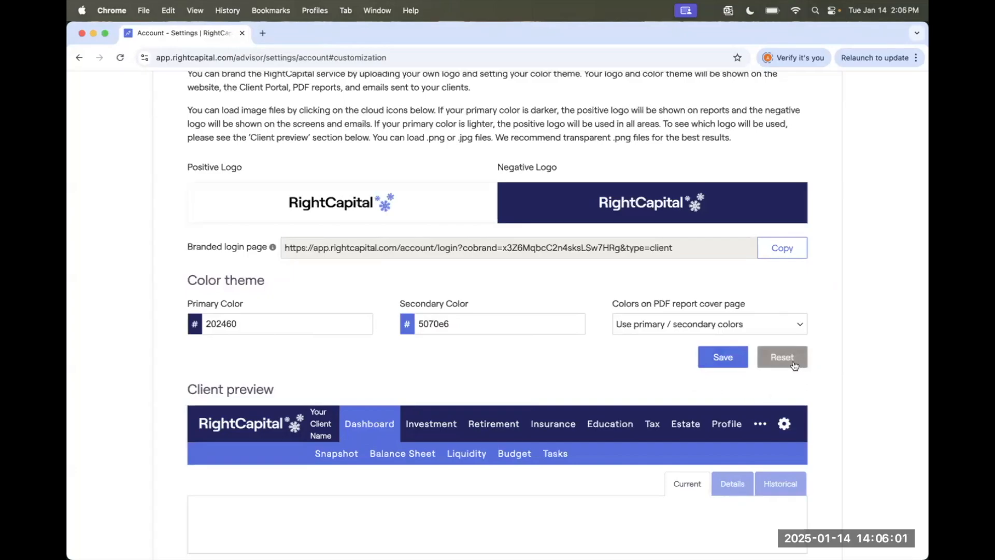
Open the Integrations page, browse the integration partners and look up Redtail by searching for "red".
{"action": "scroll", "coordinate": [794, 365], "scroll_direction": "up", "scroll_amount": 5}
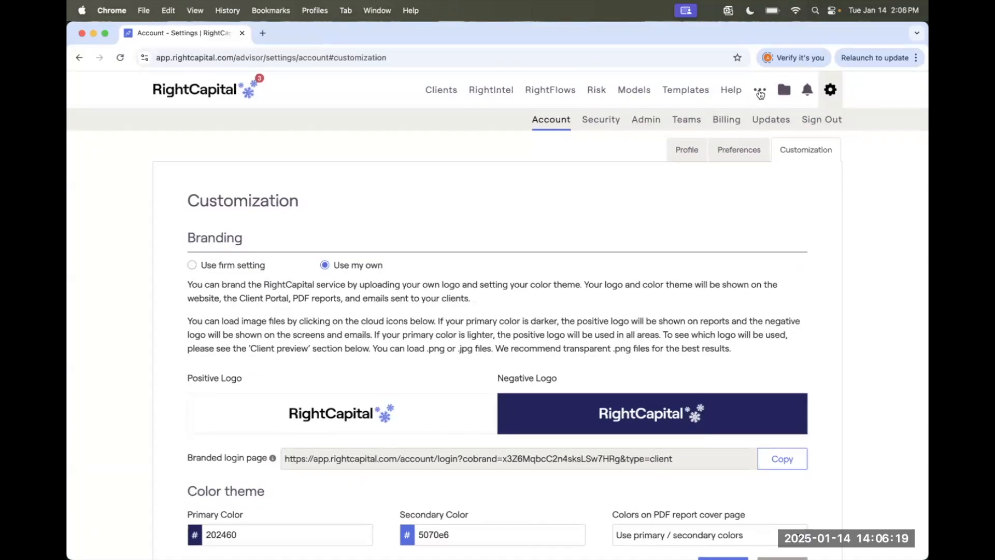
{"action": "left_click", "coordinate": [760, 92]}
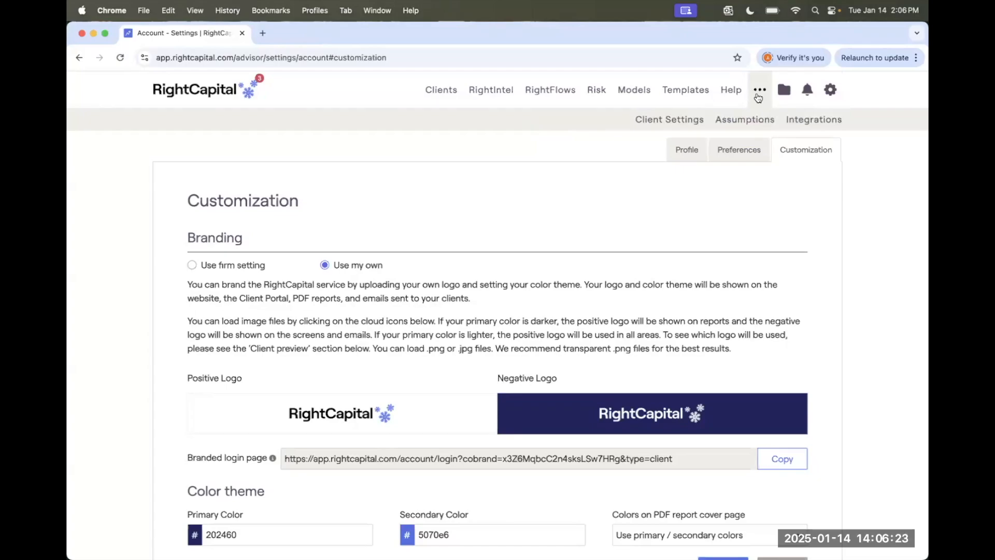
{"action": "left_click", "coordinate": [808, 120]}
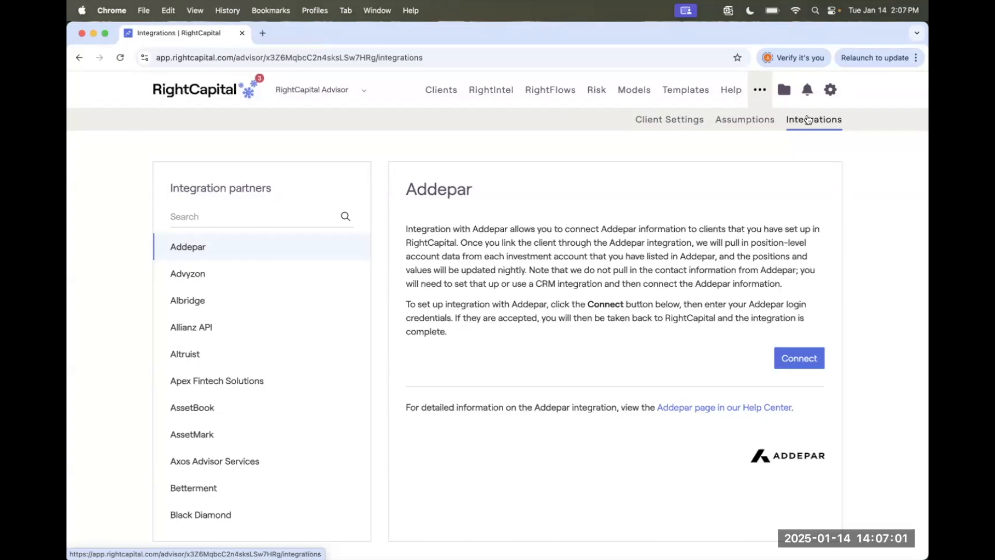
{"action": "scroll", "coordinate": [240, 291], "scroll_direction": "down", "scroll_amount": 2}
{"action": "scroll", "coordinate": [242, 293], "scroll_direction": "down", "scroll_amount": 6}
{"action": "scroll", "coordinate": [241, 293], "scroll_direction": "down", "scroll_amount": 3}
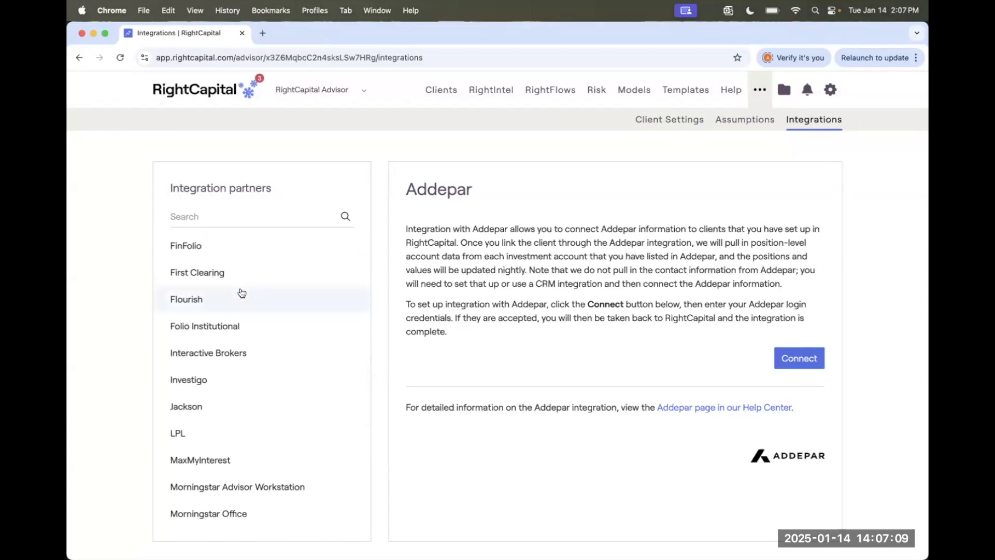
{"action": "left_click", "coordinate": [224, 218]}
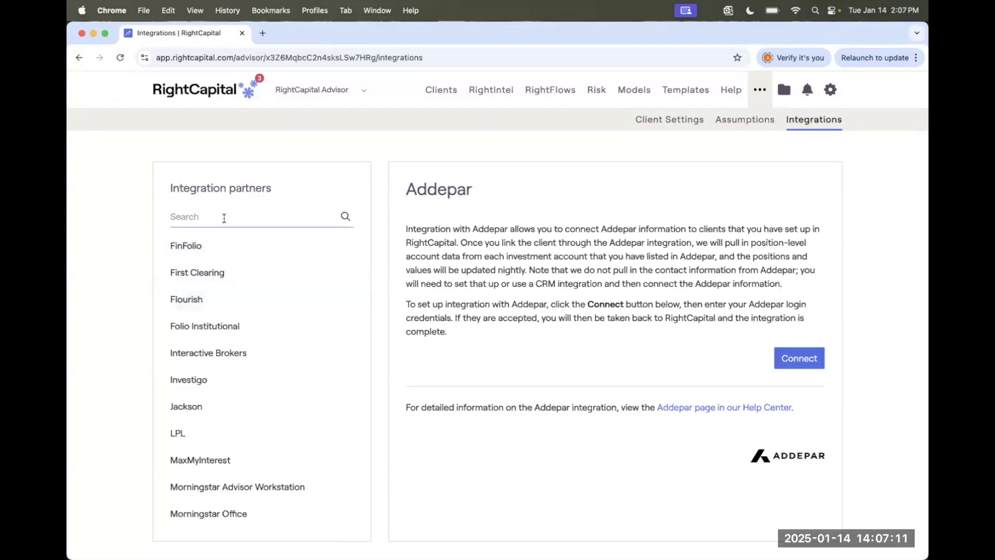
{"action": "type", "text": "red"}
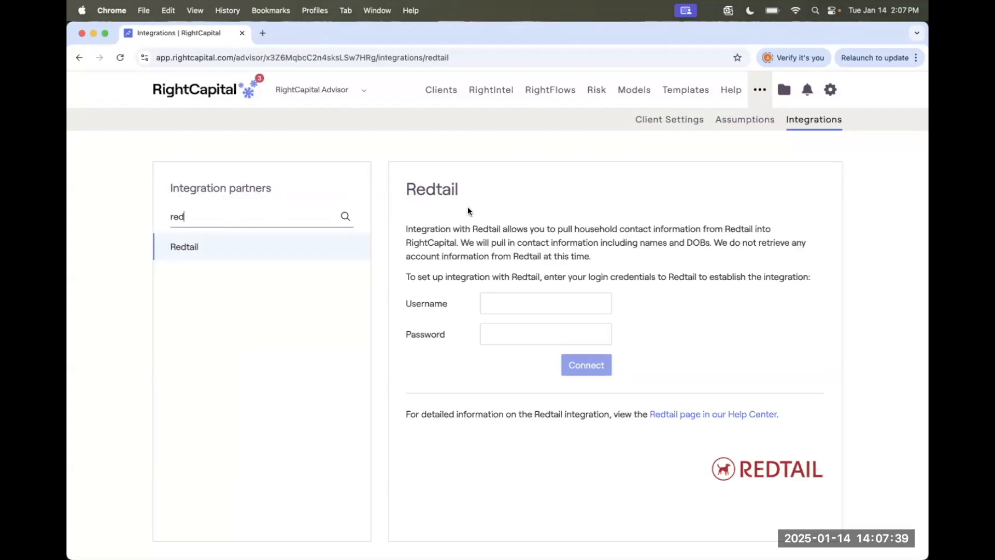
Clear the partner search and show the Albridge integration details.
{"action": "double_click", "coordinate": [269, 219]}
{"action": "key", "text": "BackSpace"}
{"action": "left_click", "coordinate": [230, 302]}
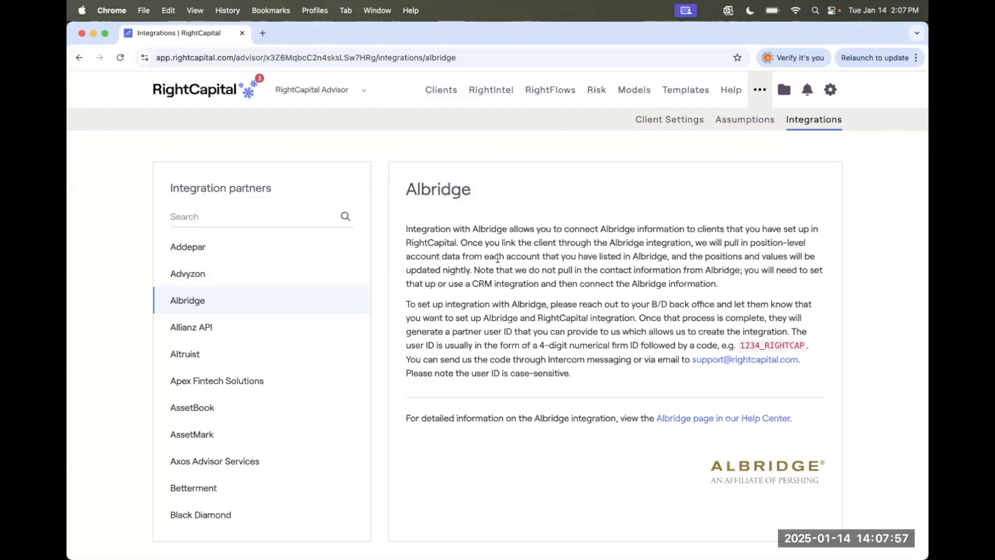
Read the Help Center article on setting up and using the Albridge integration, and close it.
{"action": "left_click", "coordinate": [694, 421]}
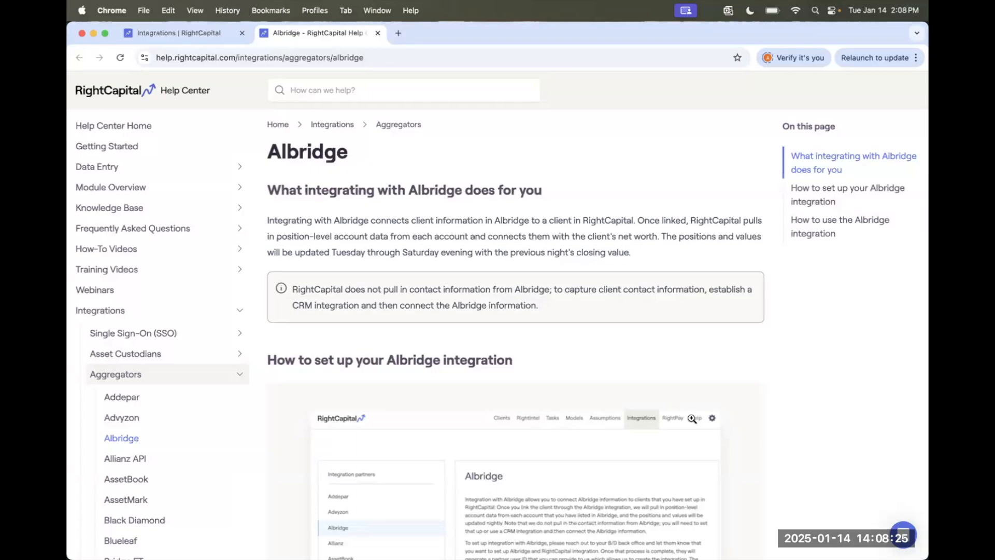
{"action": "scroll", "coordinate": [691, 418], "scroll_direction": "down", "scroll_amount": 5}
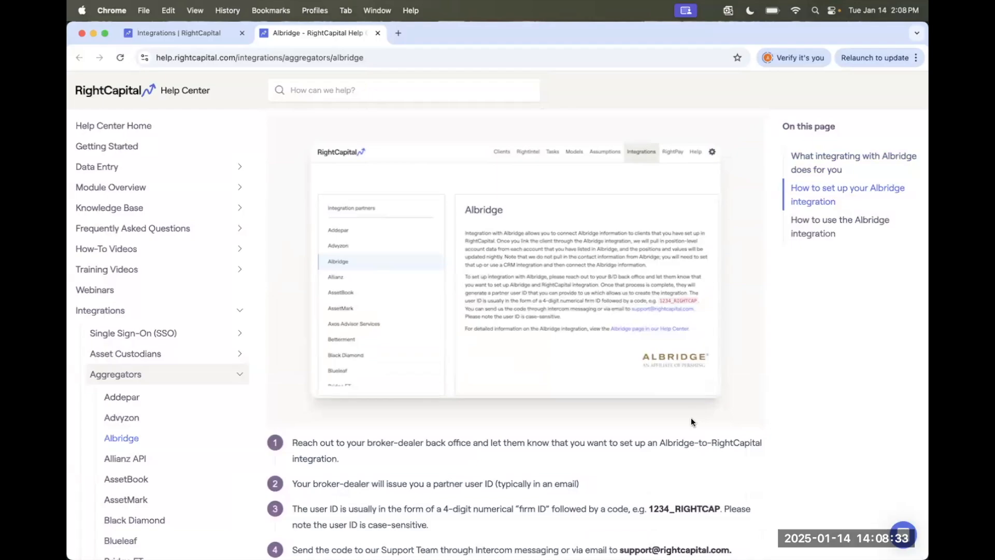
{"action": "scroll", "coordinate": [691, 418], "scroll_direction": "down", "scroll_amount": 10}
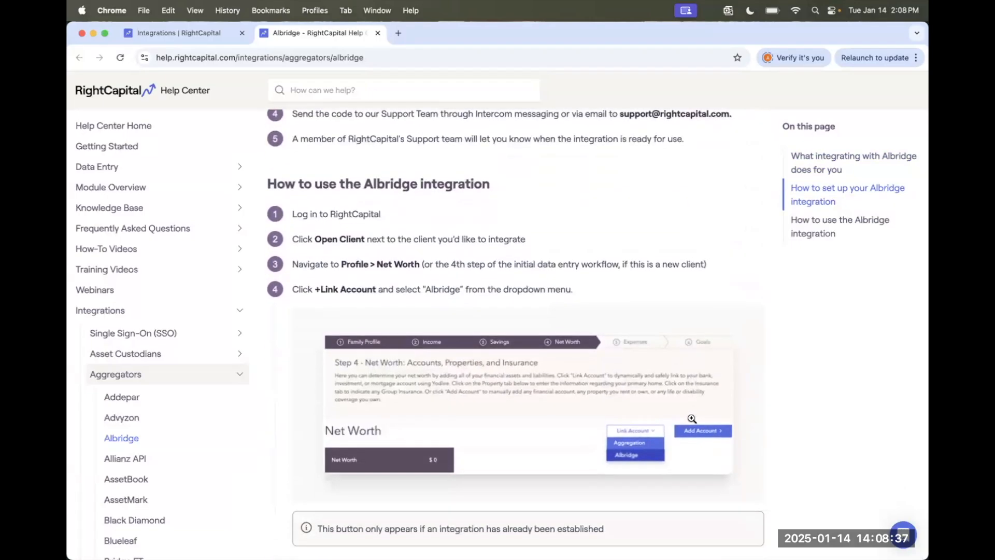
{"action": "scroll", "coordinate": [691, 418], "scroll_direction": "down", "scroll_amount": 3}
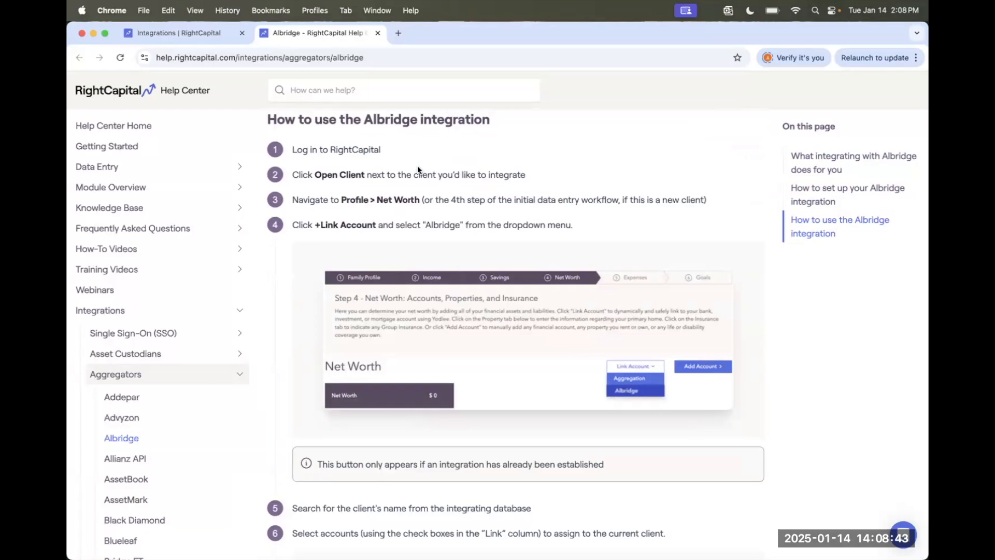
{"action": "left_click", "coordinate": [376, 33]}
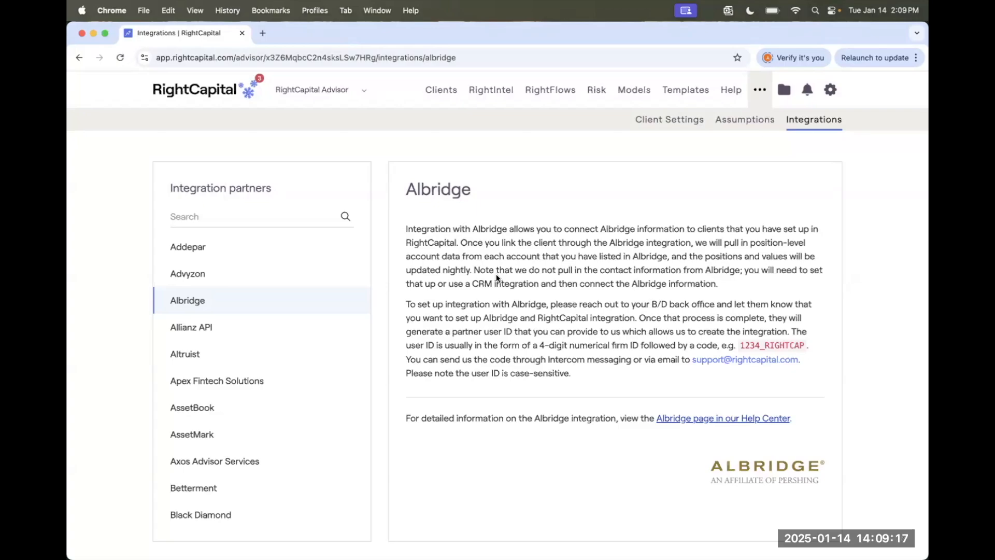
Open the asset return assumptions, check the available return sets and review the Historical Index Returns table.
{"action": "left_click", "coordinate": [736, 124]}
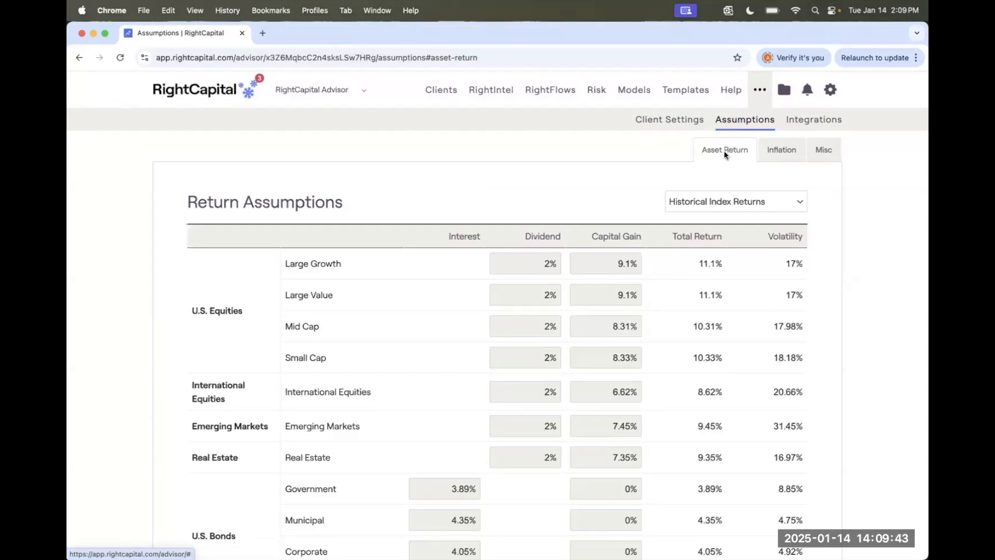
{"action": "scroll", "coordinate": [723, 151], "scroll_direction": "down", "scroll_amount": 1}
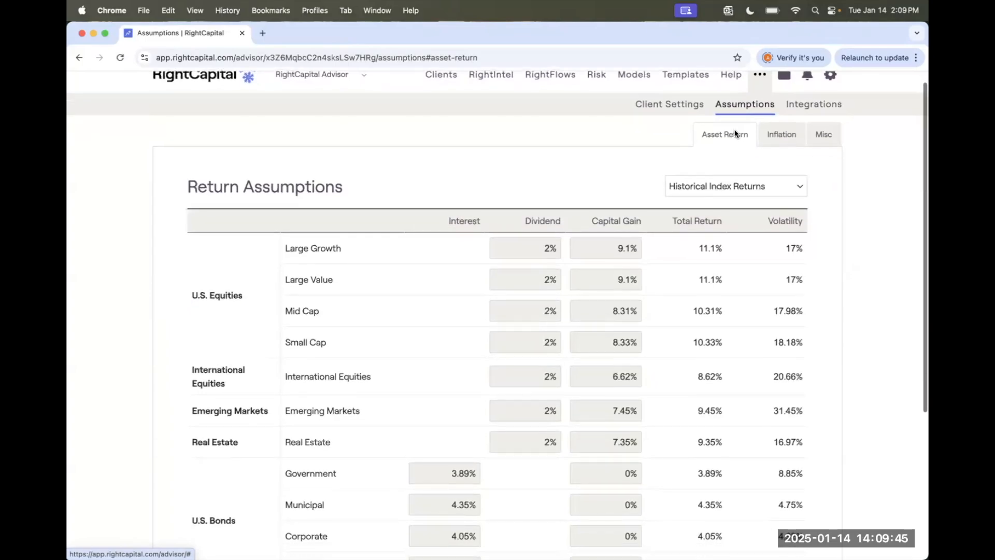
{"action": "scroll", "coordinate": [718, 150], "scroll_direction": "down", "scroll_amount": 1}
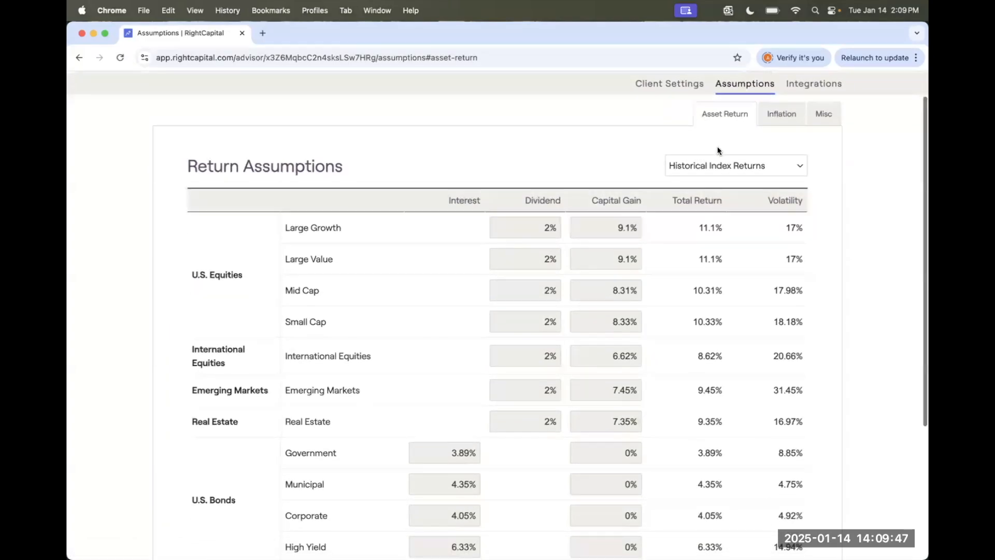
{"action": "scroll", "coordinate": [718, 150], "scroll_direction": "down", "scroll_amount": 2}
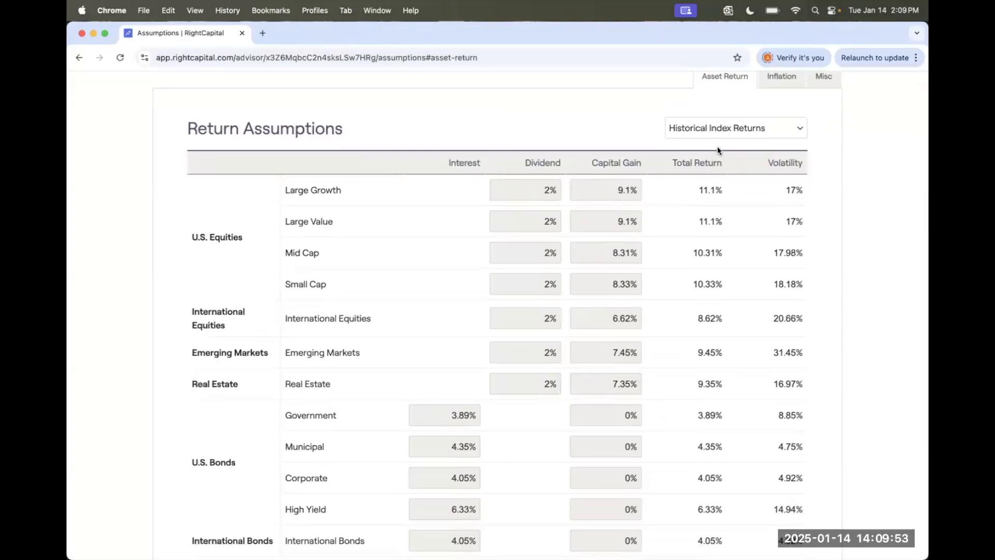
{"action": "left_click", "coordinate": [674, 132]}
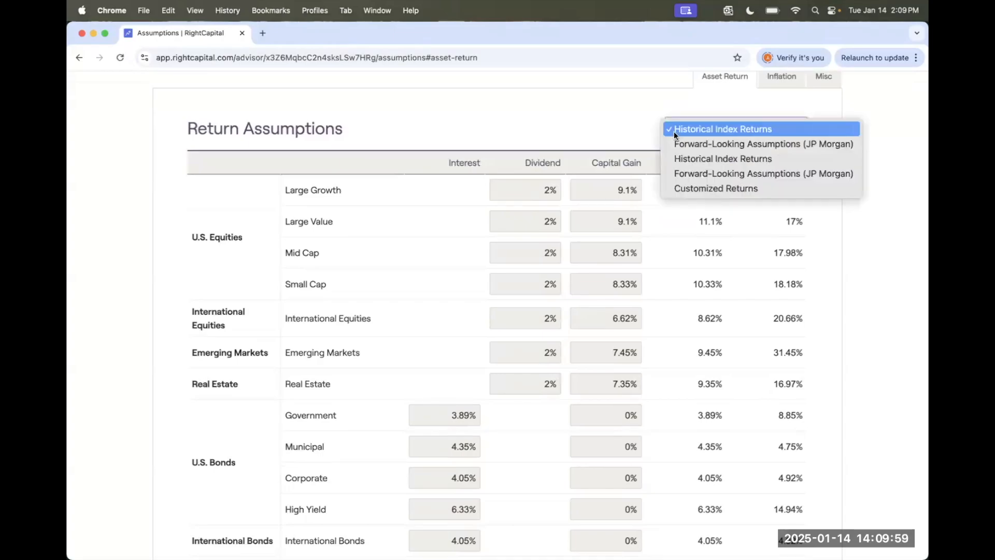
{"action": "left_click", "coordinate": [746, 112]}
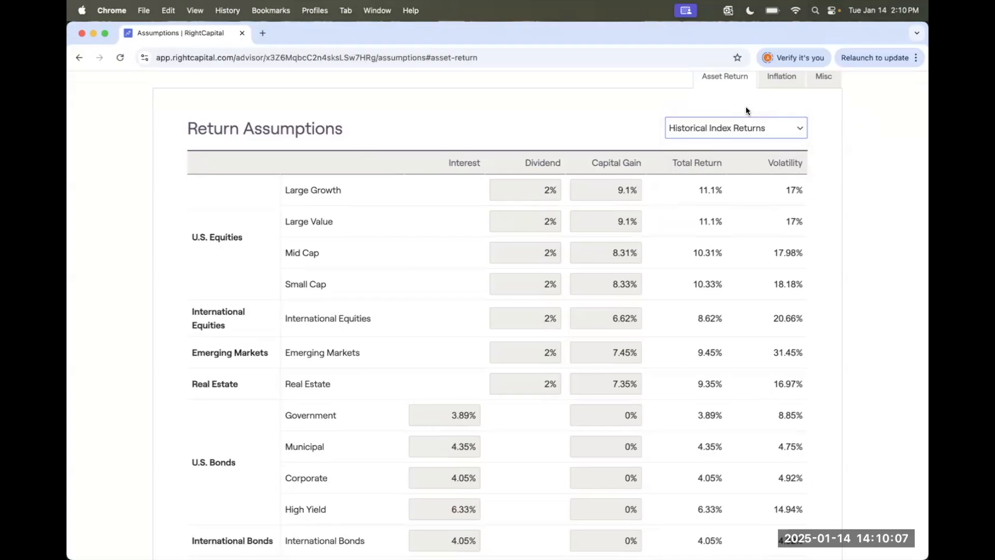
{"action": "scroll", "coordinate": [747, 109], "scroll_direction": "down", "scroll_amount": 2}
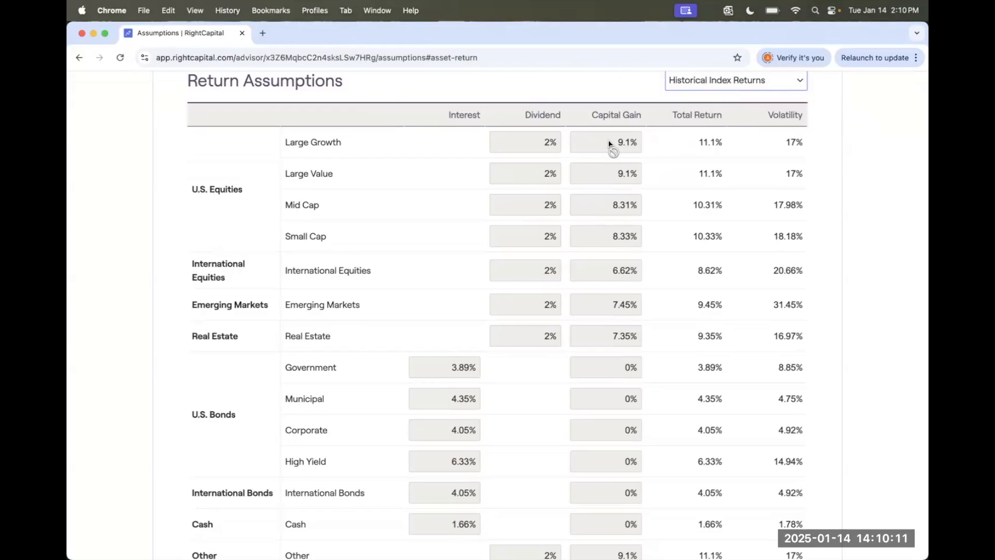
{"action": "scroll", "coordinate": [609, 144], "scroll_direction": "down", "scroll_amount": 4}
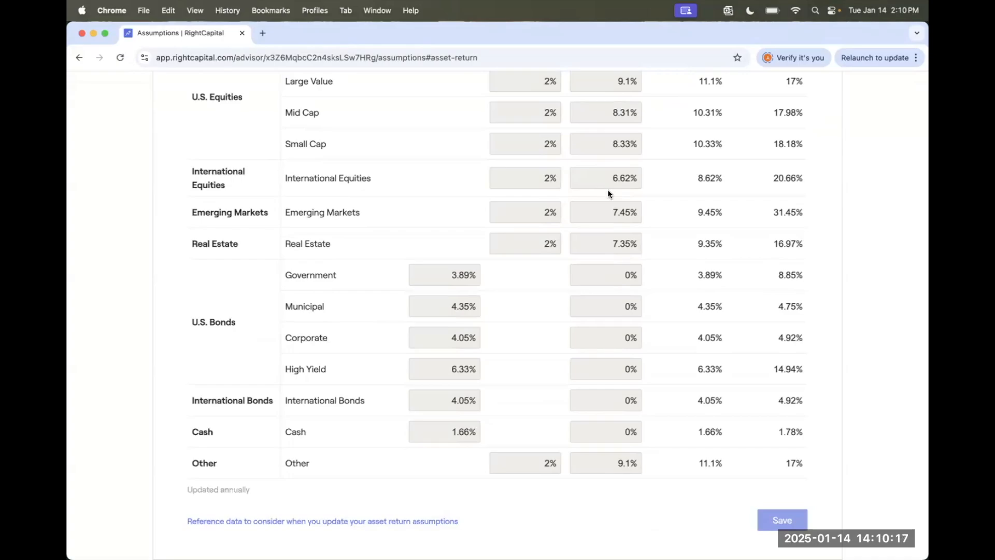
{"action": "scroll", "coordinate": [607, 188], "scroll_direction": "up", "scroll_amount": 5}
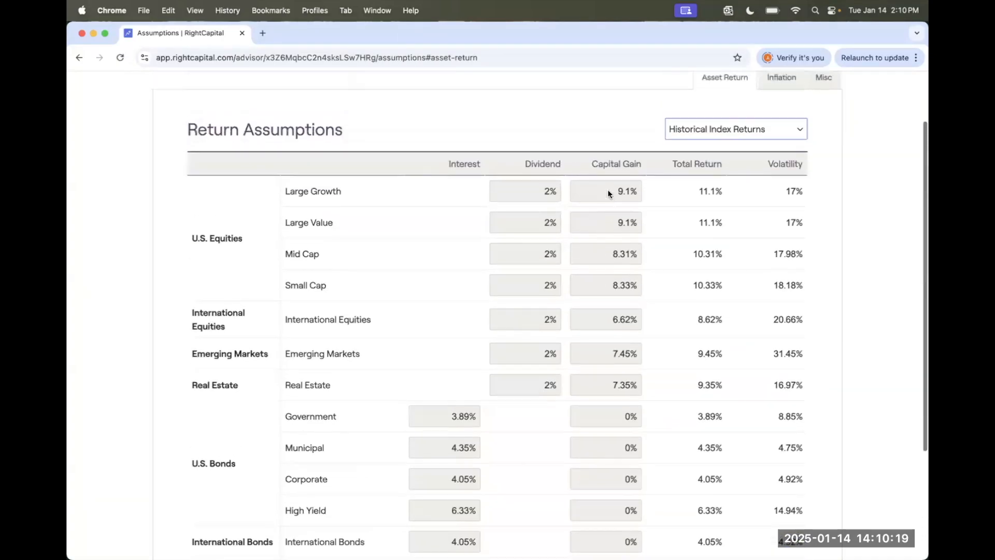
Show the Forward-Looking Assumptions (JP Morgan) in the return table, followed by the Customized Returns.
{"action": "left_click", "coordinate": [680, 154]}
{"action": "left_click", "coordinate": [682, 163]}
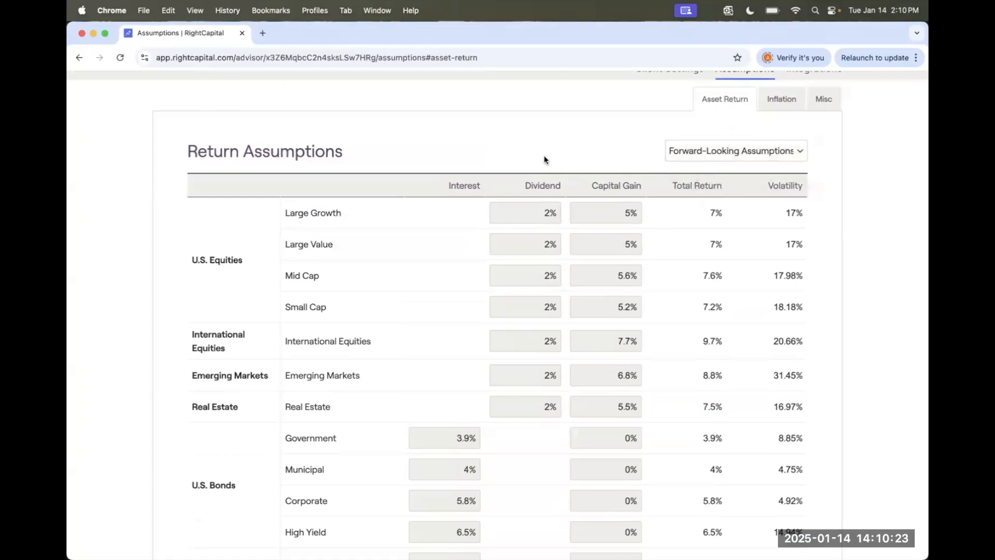
{"action": "scroll", "coordinate": [544, 158], "scroll_direction": "down", "scroll_amount": 3}
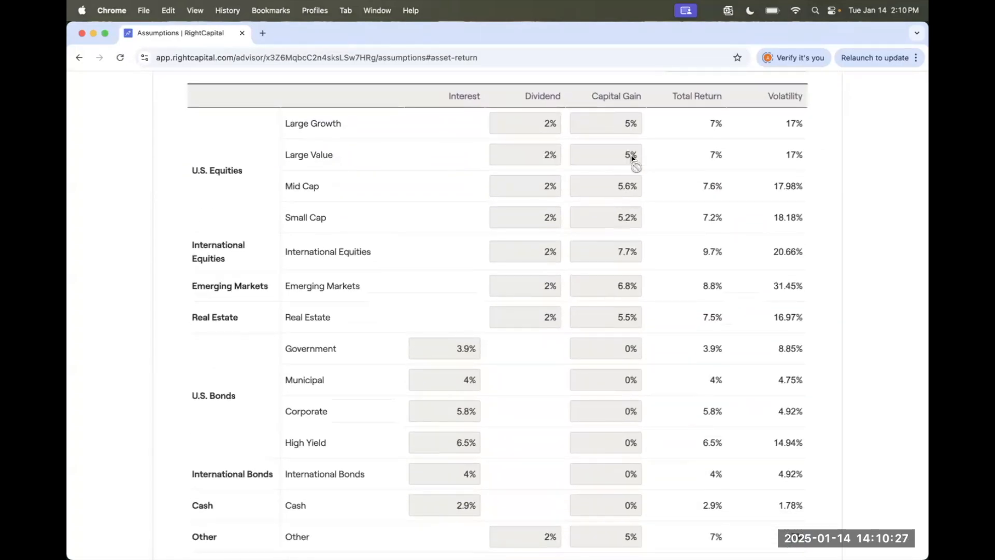
{"action": "scroll", "coordinate": [648, 153], "scroll_direction": "up", "scroll_amount": 2}
{"action": "left_click", "coordinate": [683, 128]}
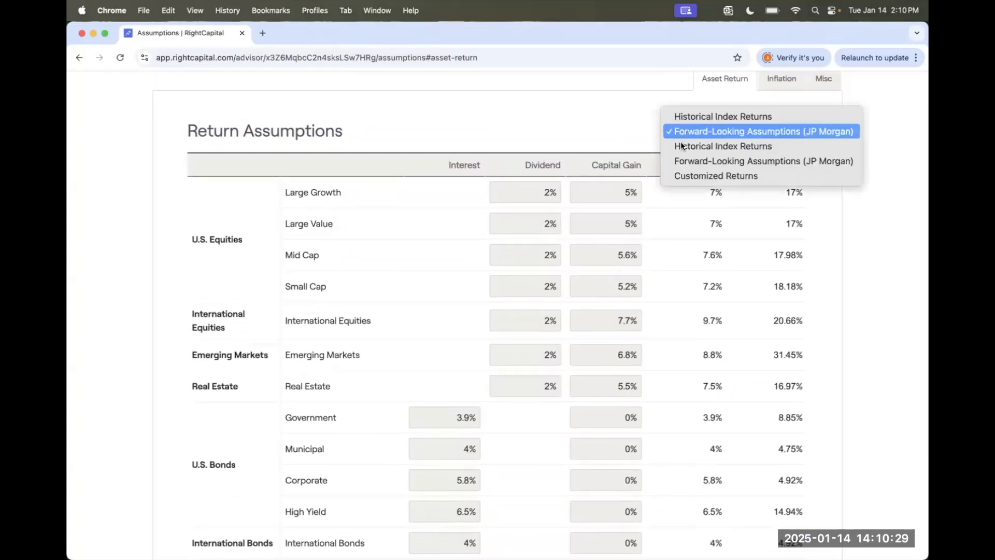
{"action": "key", "text": "Return"}
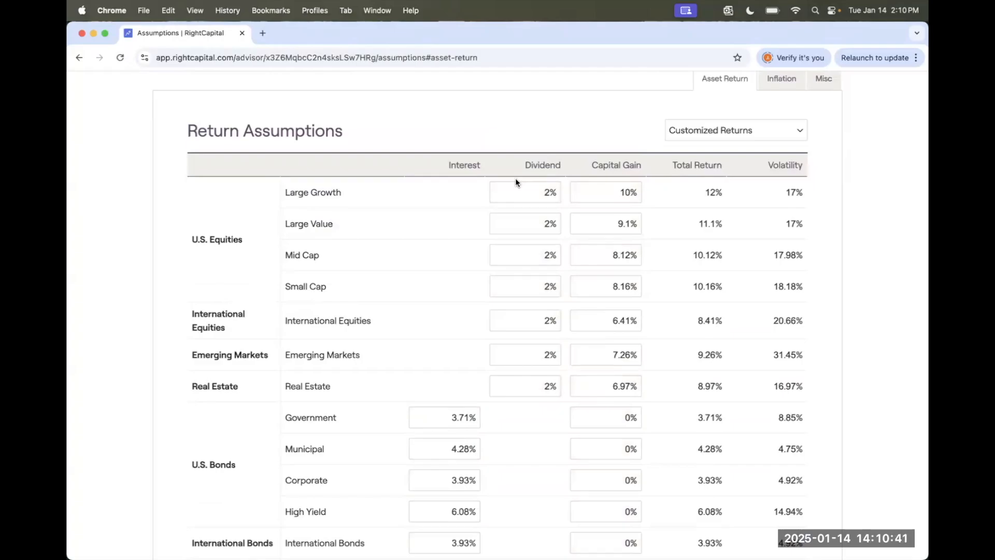
Switch the return assumptions back to Historical Index Returns and review the table down to the reference data link.
{"action": "left_click", "coordinate": [695, 128]}
{"action": "left_click", "coordinate": [744, 73]}
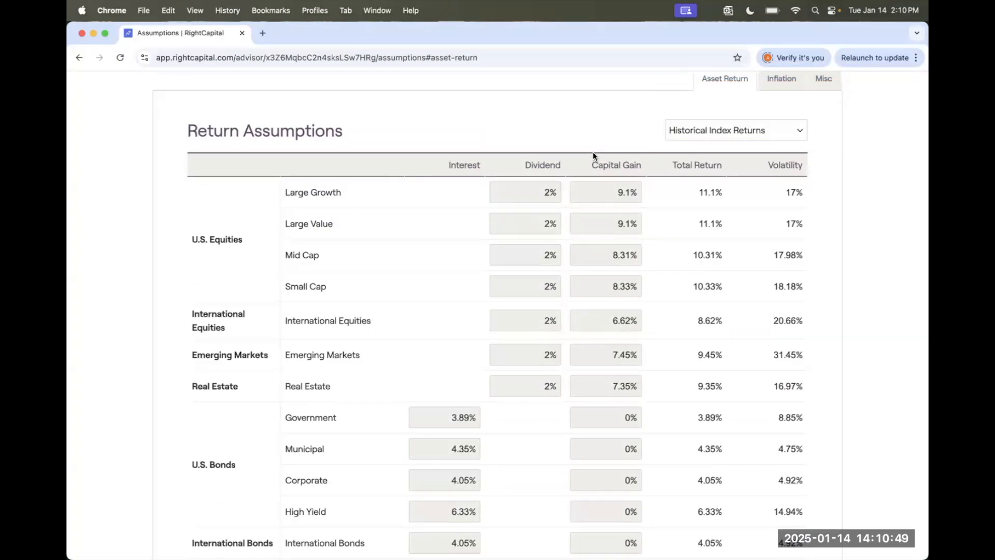
{"action": "scroll", "coordinate": [593, 156], "scroll_direction": "down", "scroll_amount": 5}
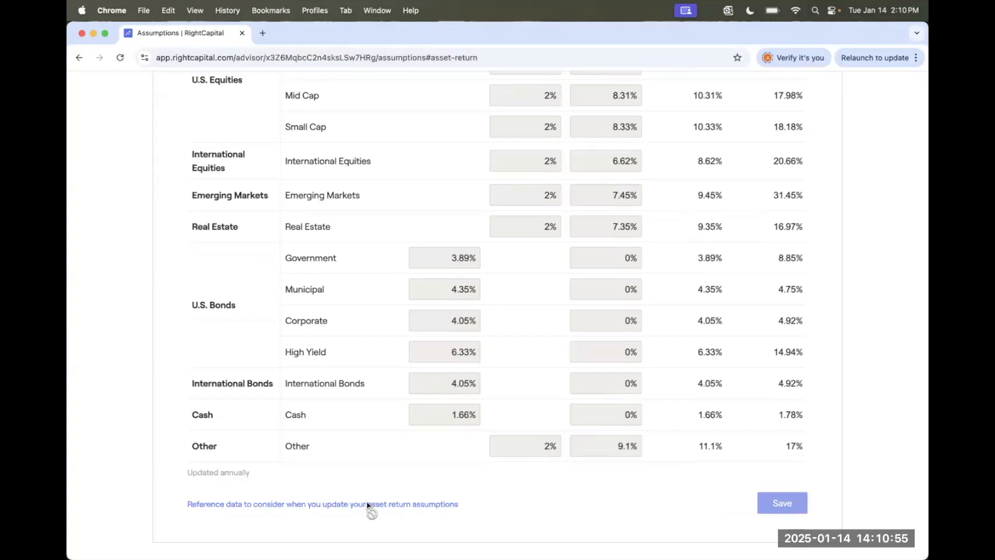
{"action": "scroll", "coordinate": [423, 368], "scroll_direction": "up", "scroll_amount": 3}
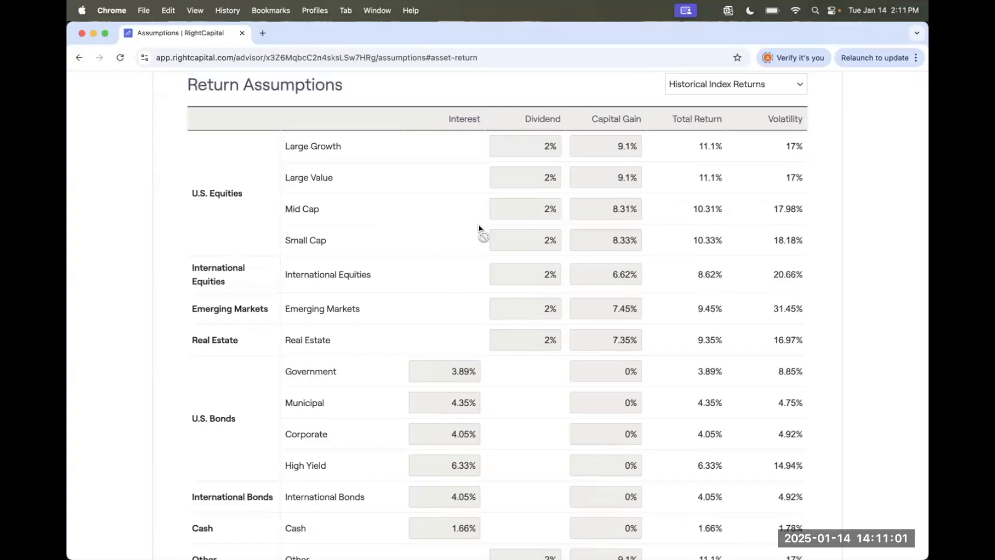
{"action": "scroll", "coordinate": [479, 228], "scroll_direction": "up", "scroll_amount": 3}
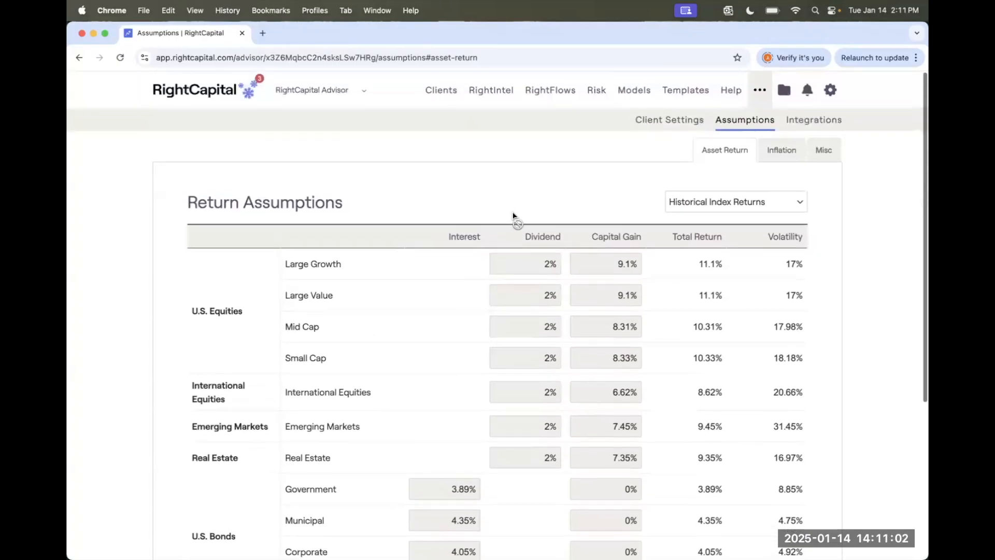
Review the inflation and miscellaneous assumptions, including the options for model type and Monte Carlo calculation type.
{"action": "left_click", "coordinate": [777, 151]}
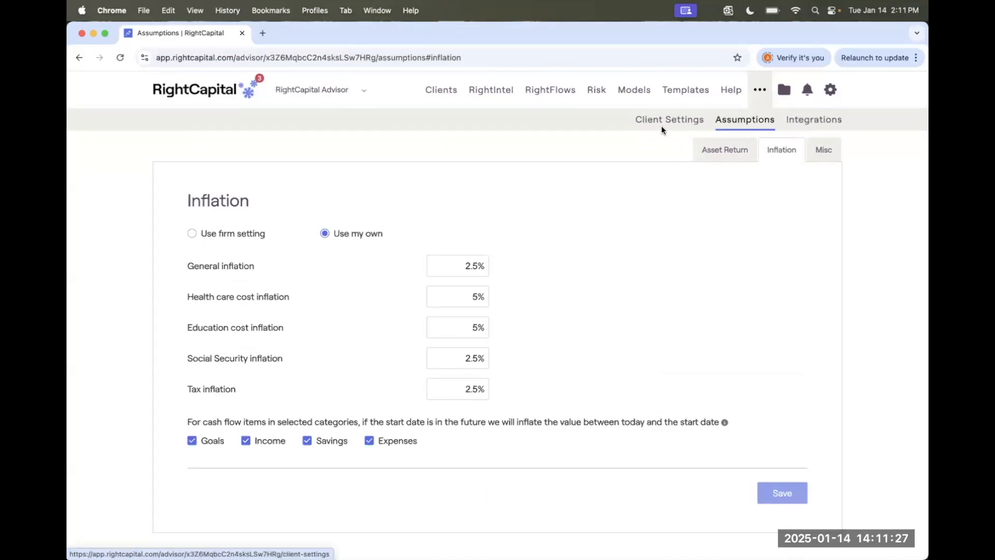
{"action": "left_click", "coordinate": [820, 154]}
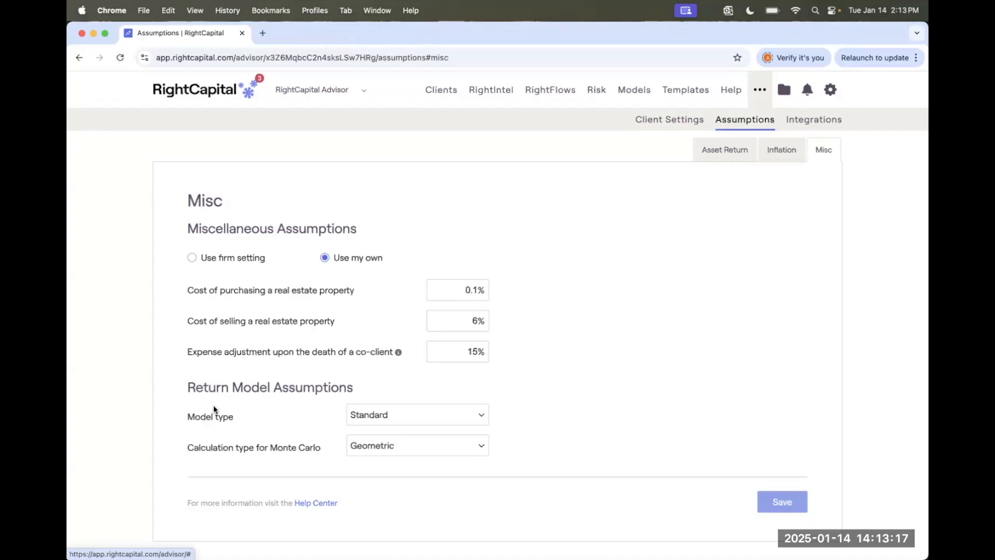
{"action": "left_click", "coordinate": [402, 414]}
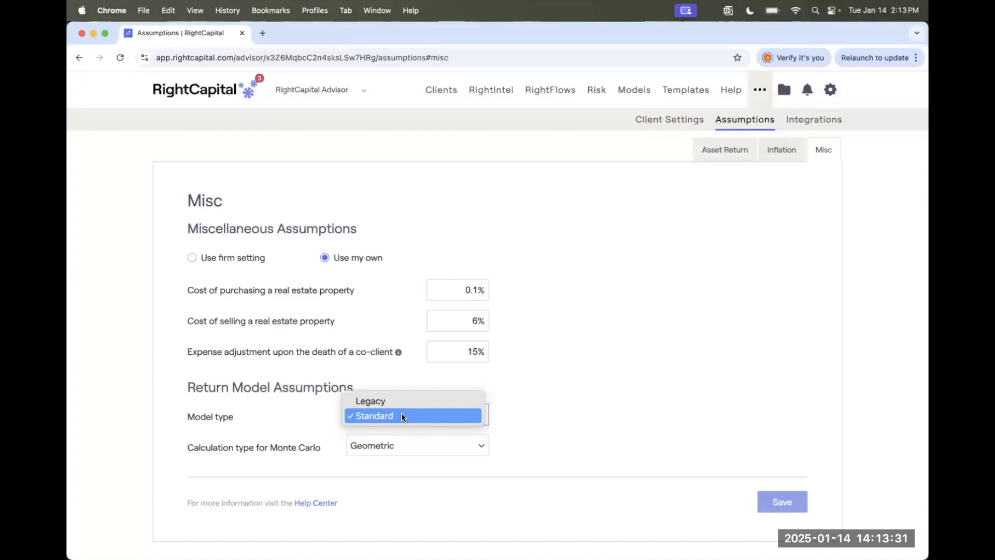
{"action": "left_click", "coordinate": [349, 415]}
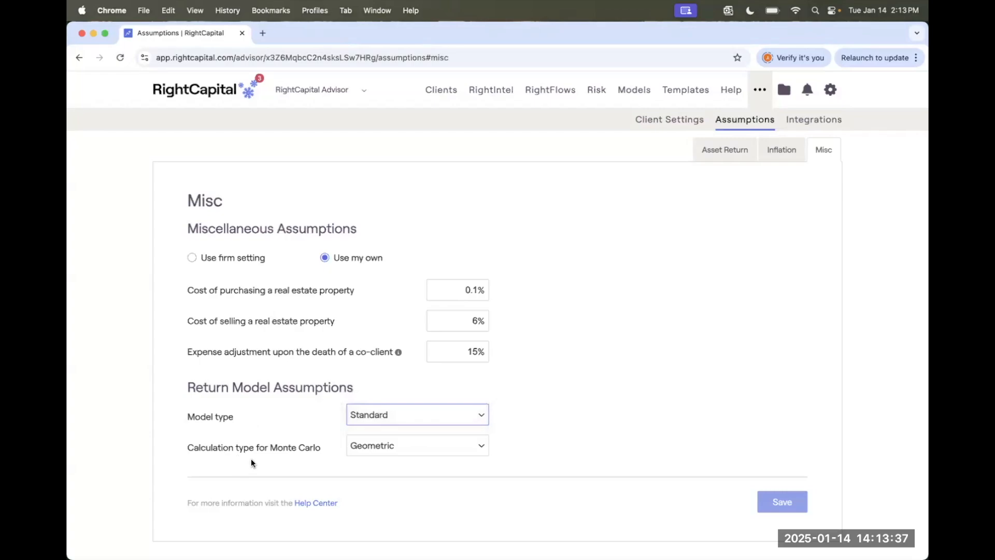
{"action": "left_click", "coordinate": [414, 447]}
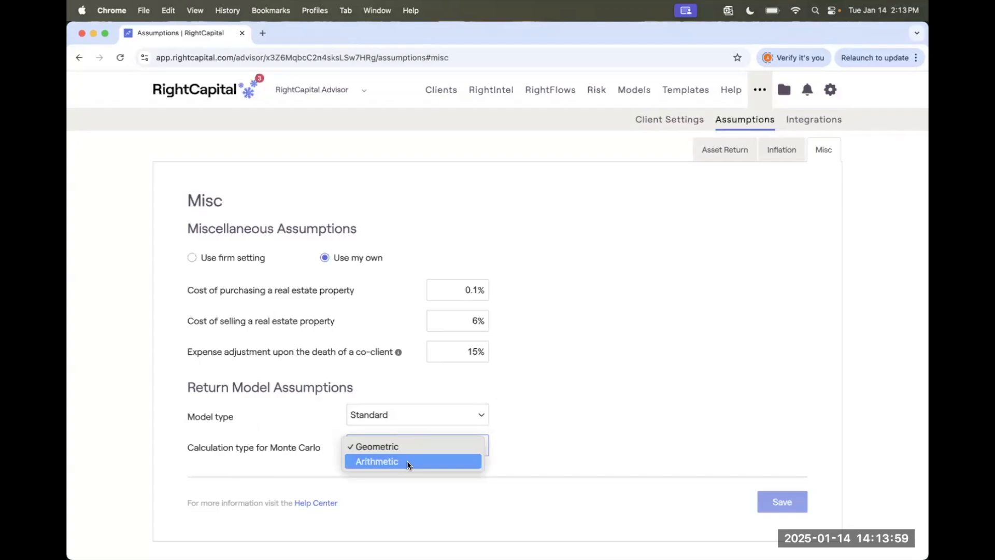
{"action": "left_click", "coordinate": [539, 453]}
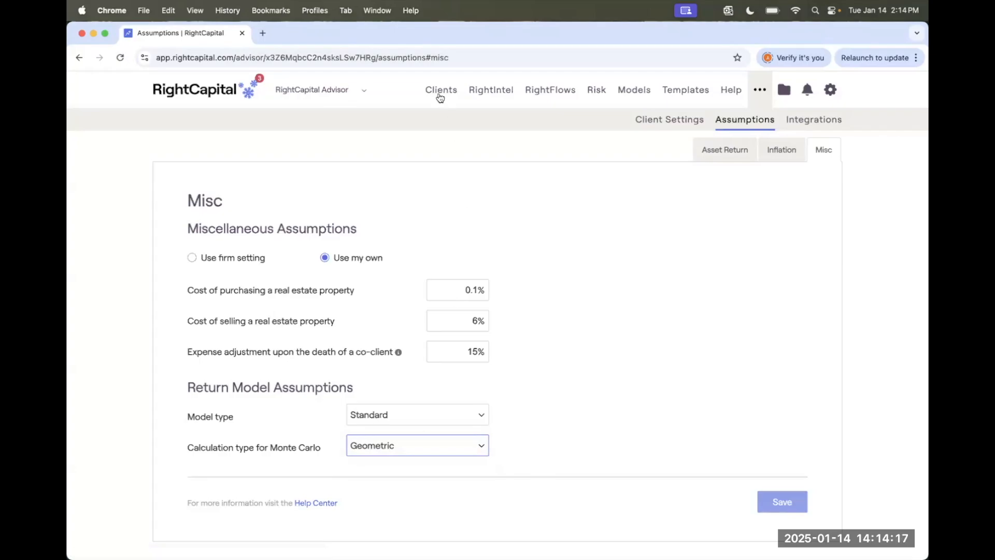
Open the client list and review the first client's portal access settings and planning access modules.
{"action": "left_click", "coordinate": [438, 93]}
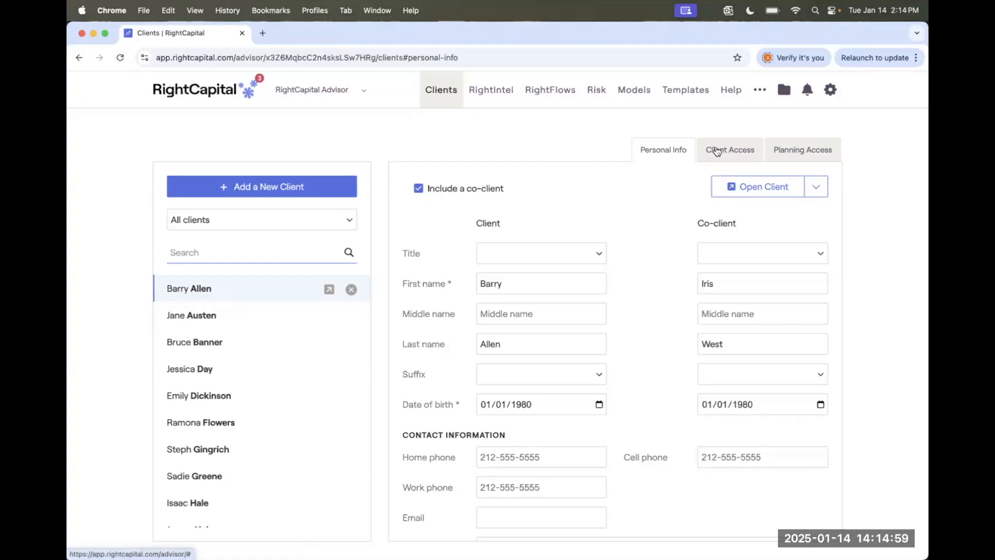
{"action": "left_click", "coordinate": [716, 151]}
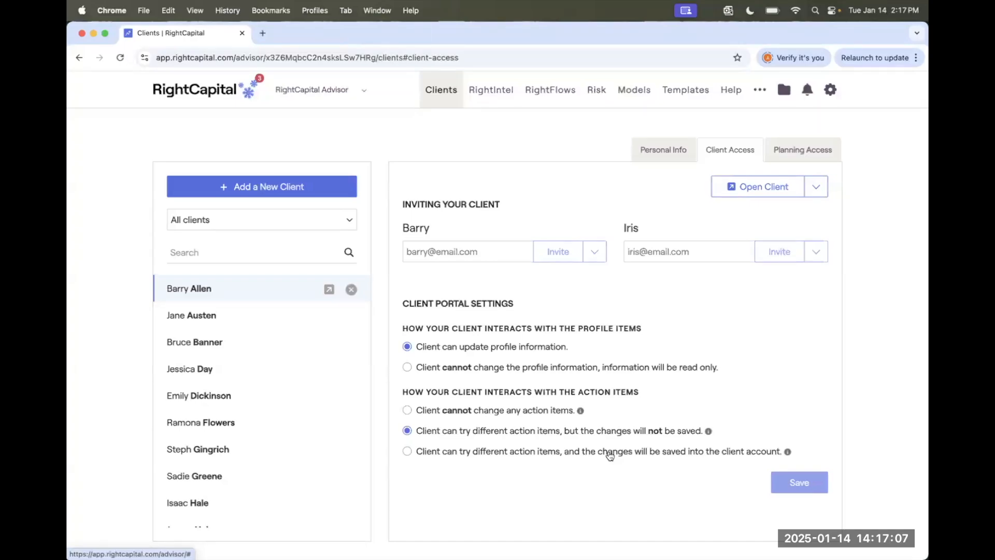
{"action": "left_click", "coordinate": [782, 151]}
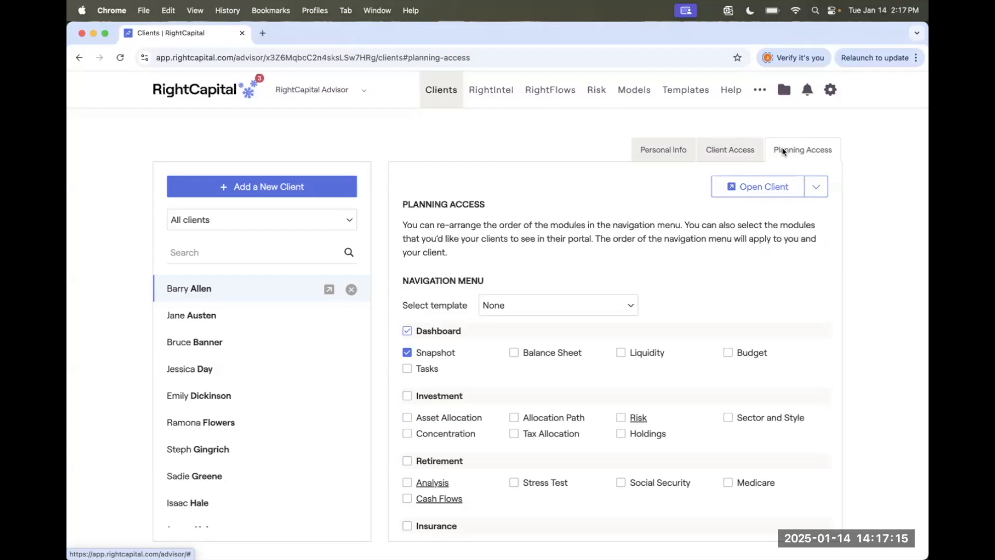
{"action": "scroll", "coordinate": [652, 279], "scroll_direction": "down", "scroll_amount": 1}
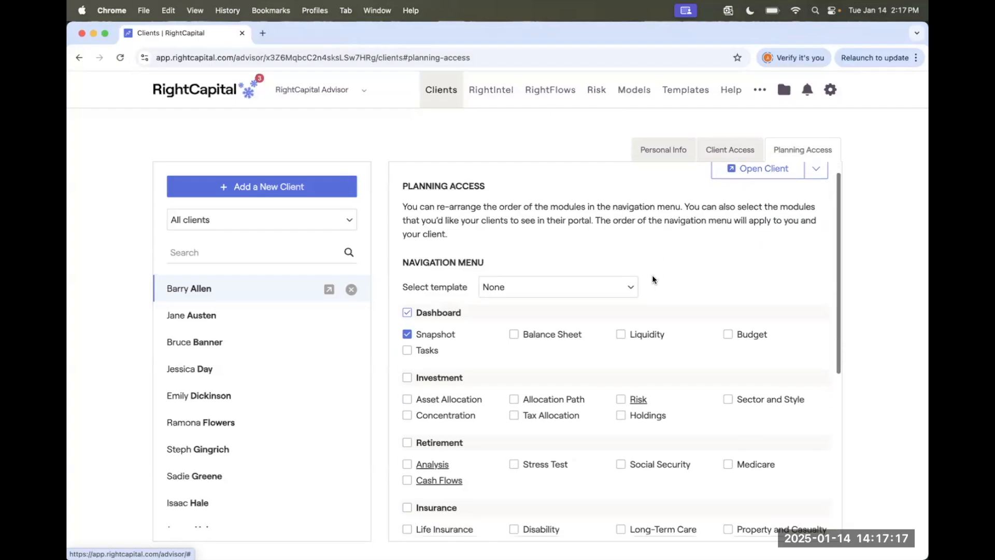
{"action": "scroll", "coordinate": [652, 279], "scroll_direction": "down", "scroll_amount": 5}
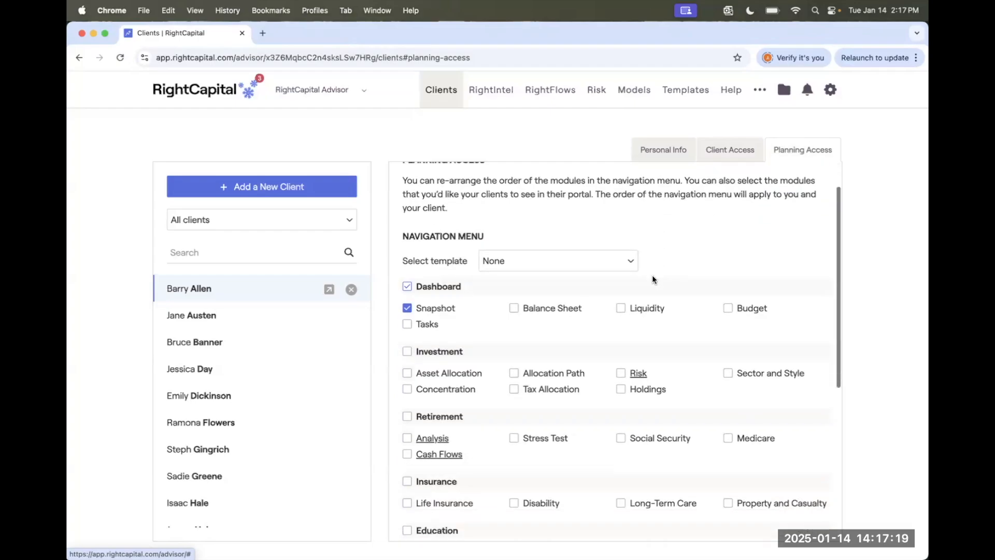
{"action": "scroll", "coordinate": [652, 280], "scroll_direction": "down", "scroll_amount": 5}
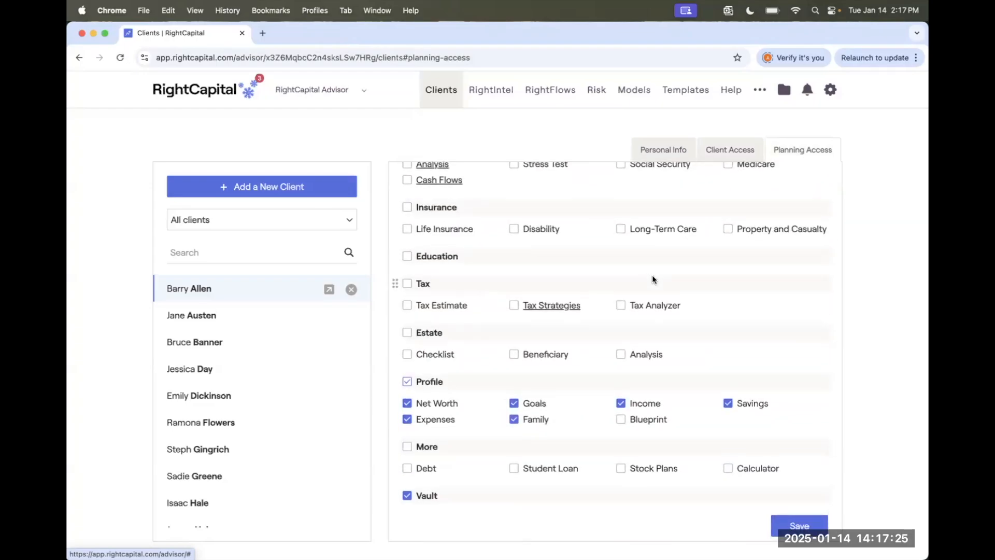
Enable the Insurance and Estate modules in the client's planning access, switching Education on and off again.
{"action": "left_click", "coordinate": [407, 256]}
{"action": "left_click", "coordinate": [407, 207]}
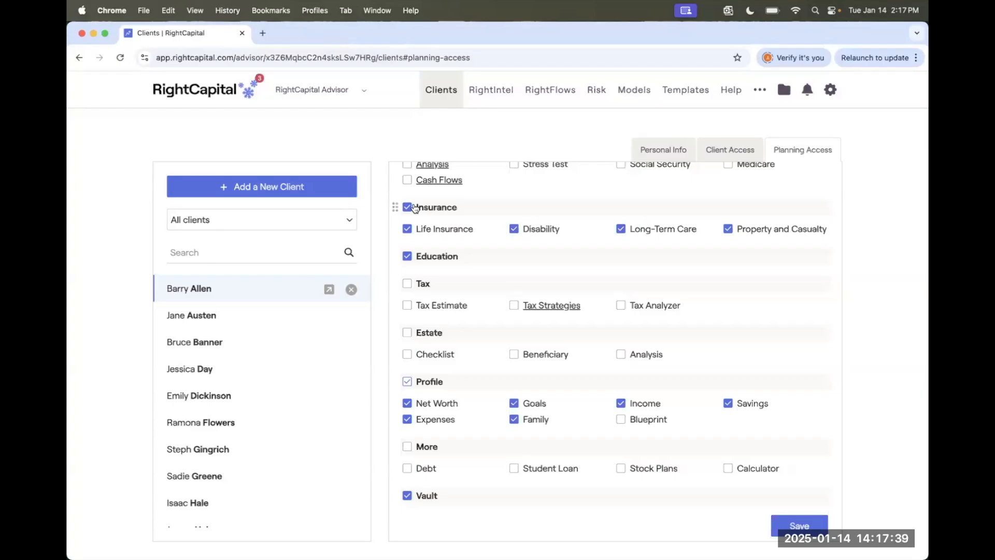
{"action": "left_click", "coordinate": [419, 255]}
{"action": "left_click", "coordinate": [408, 334]}
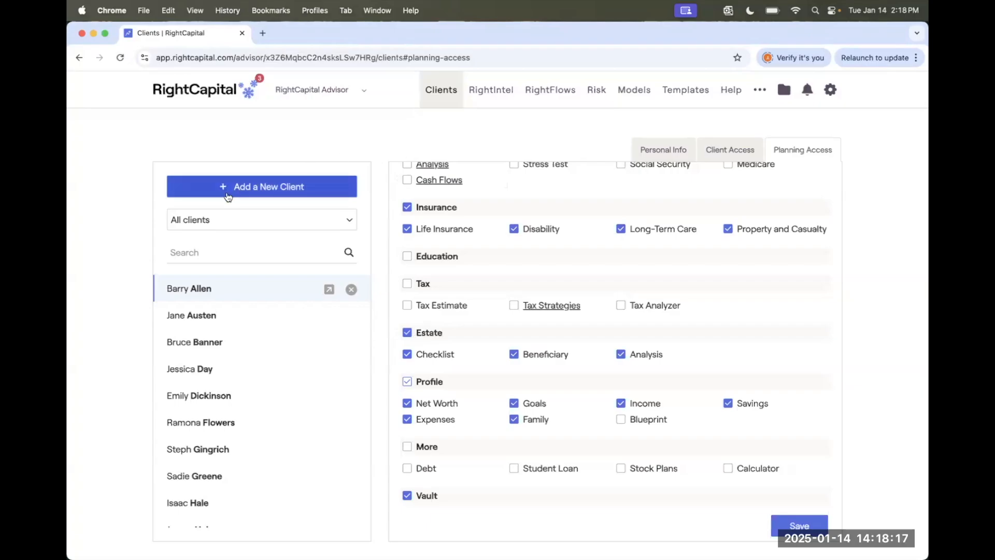
Add a new client with first and last name, leaving the email blank, and choose to input the client's information now.
{"action": "left_click", "coordinate": [245, 187]}
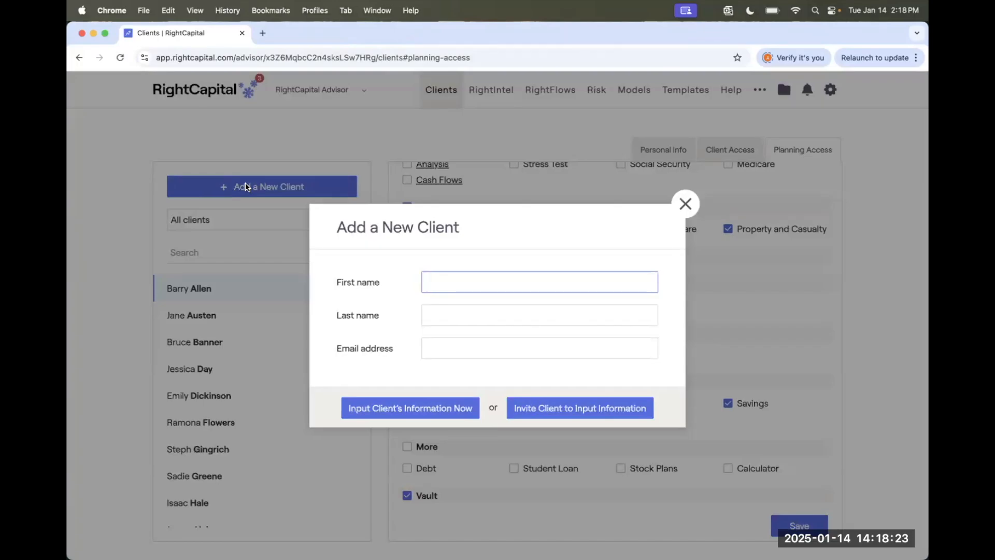
{"action": "type", "text": "Dwigt"}
{"action": "key", "text": "BackSpace"}
{"action": "type", "text": "ht"}
{"action": "key", "text": "Tab"}
{"action": "type", "text": "Schrute"}
{"action": "key", "text": "Tab"}
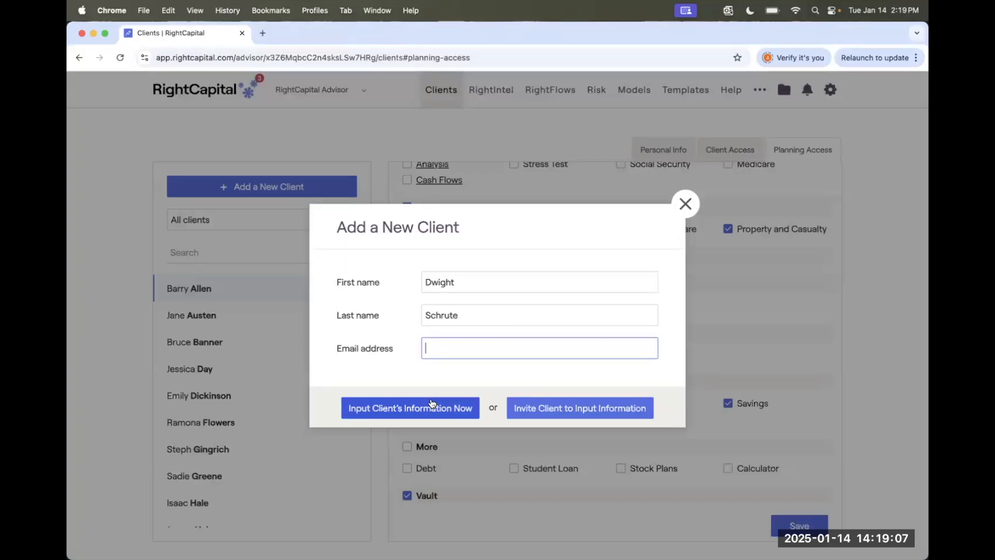
{"action": "left_click", "coordinate": [413, 410]}
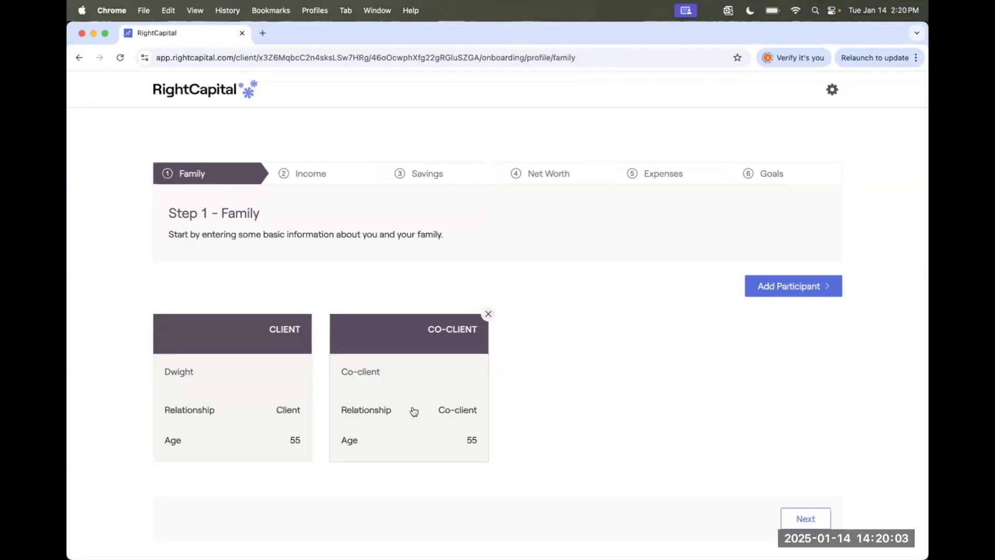
Open the client's family details, enter the client's birthday and set the planning horizon to 95.
{"action": "left_click", "coordinate": [238, 375]}
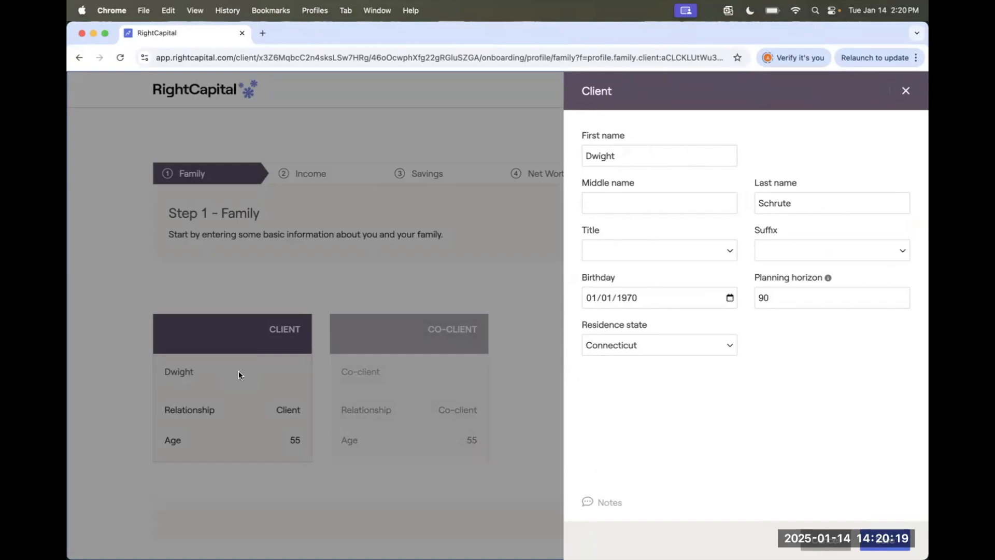
{"action": "left_click", "coordinate": [590, 298]}
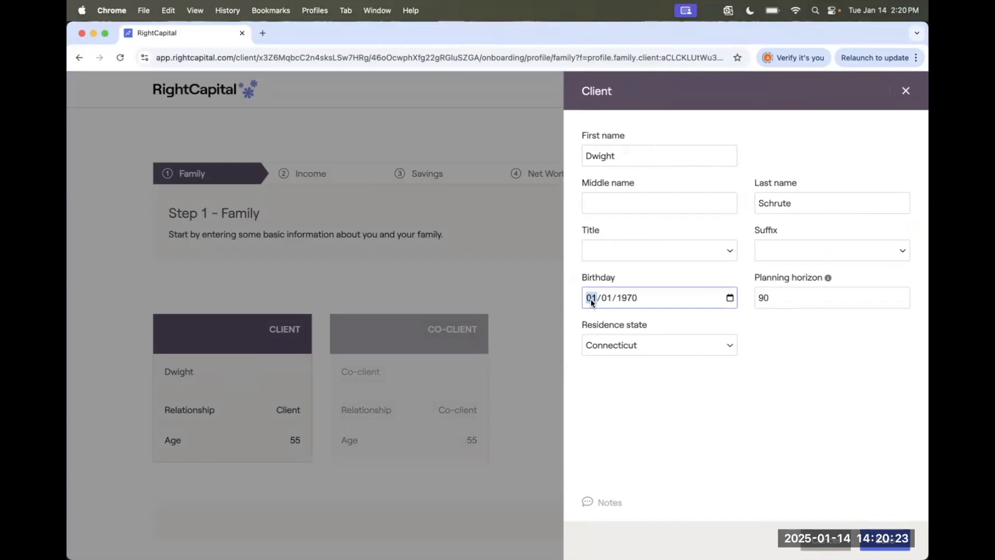
{"action": "type", "text": "9/18"}
{"action": "key", "text": "Tab"}
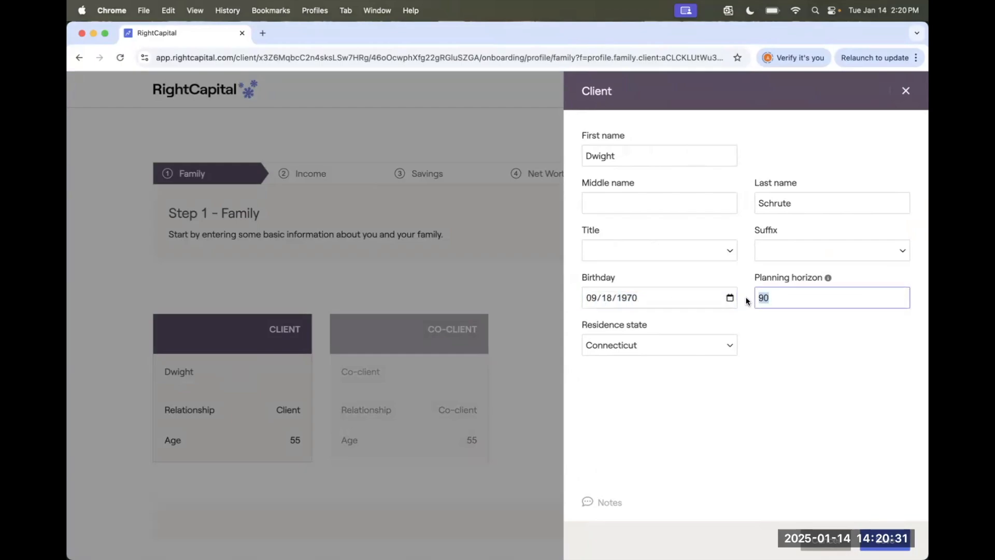
{"action": "type", "text": "95"}
{"action": "left_click", "coordinate": [612, 327]}
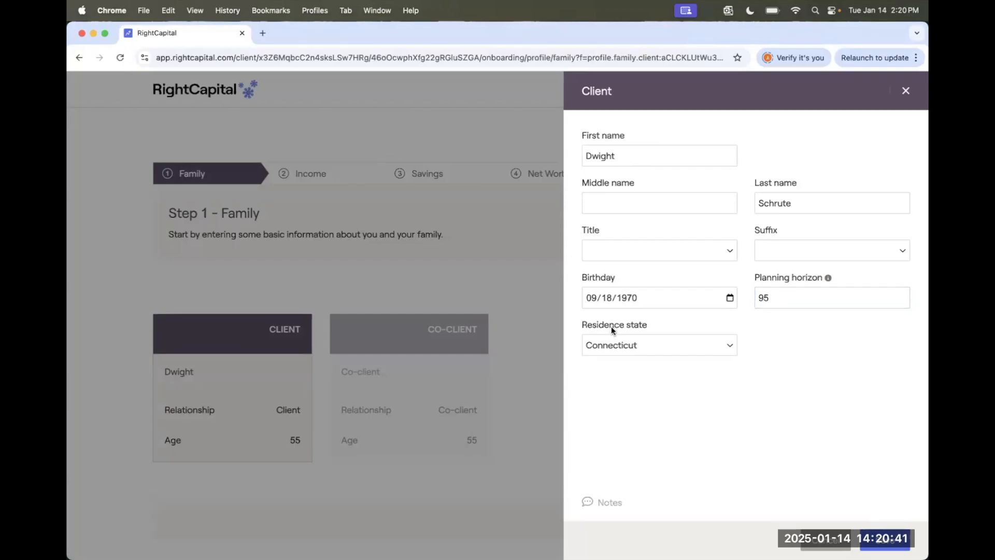
Set the client's residence state to Pennsylvania and save the client details.
{"action": "left_click", "coordinate": [639, 344]}
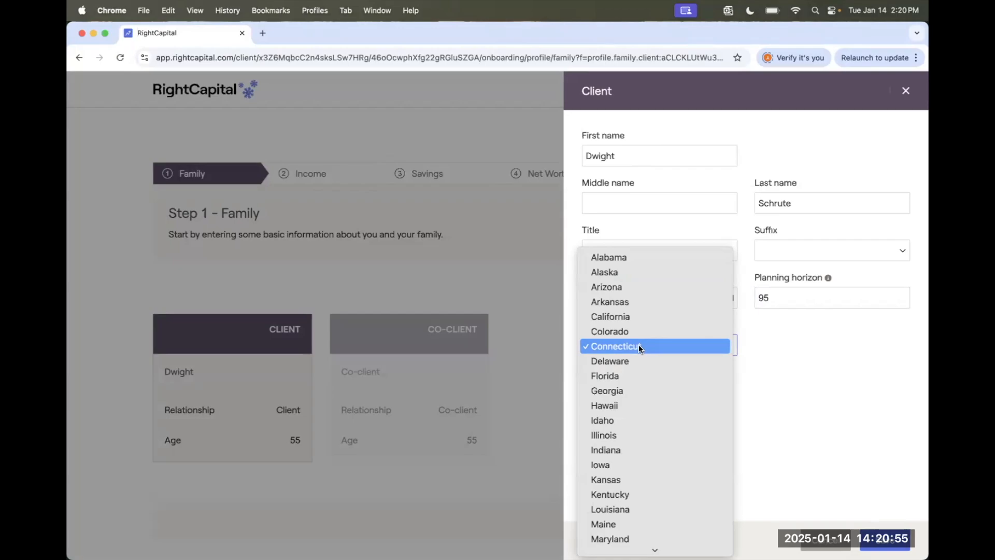
{"action": "scroll", "coordinate": [638, 344], "scroll_direction": "down", "scroll_amount": 8}
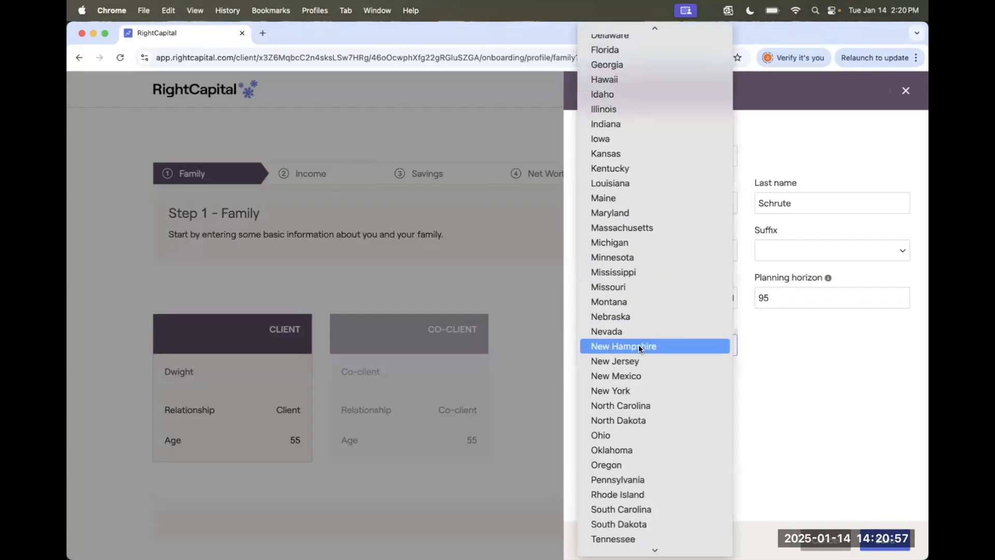
{"action": "scroll", "coordinate": [639, 345], "scroll_direction": "down", "scroll_amount": 3}
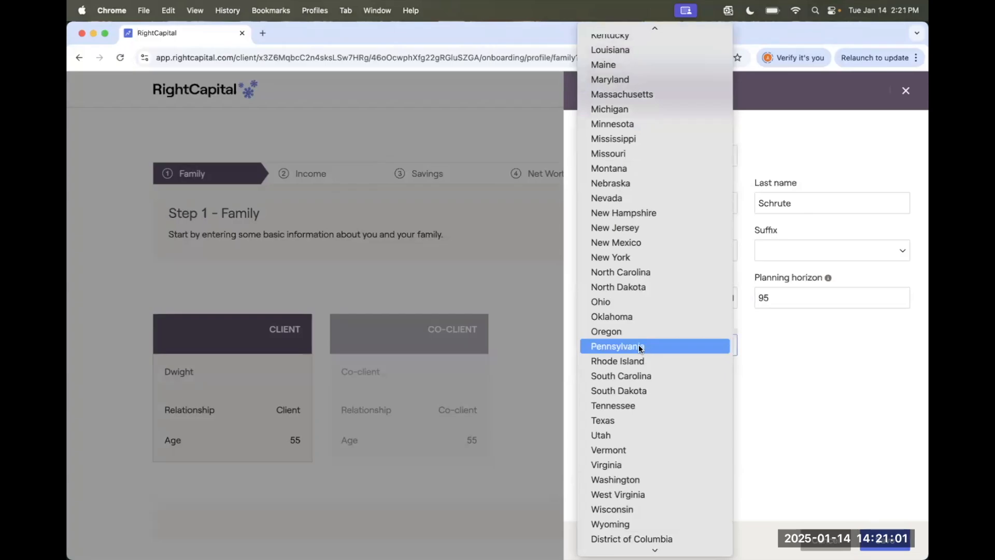
{"action": "left_click", "coordinate": [639, 348]}
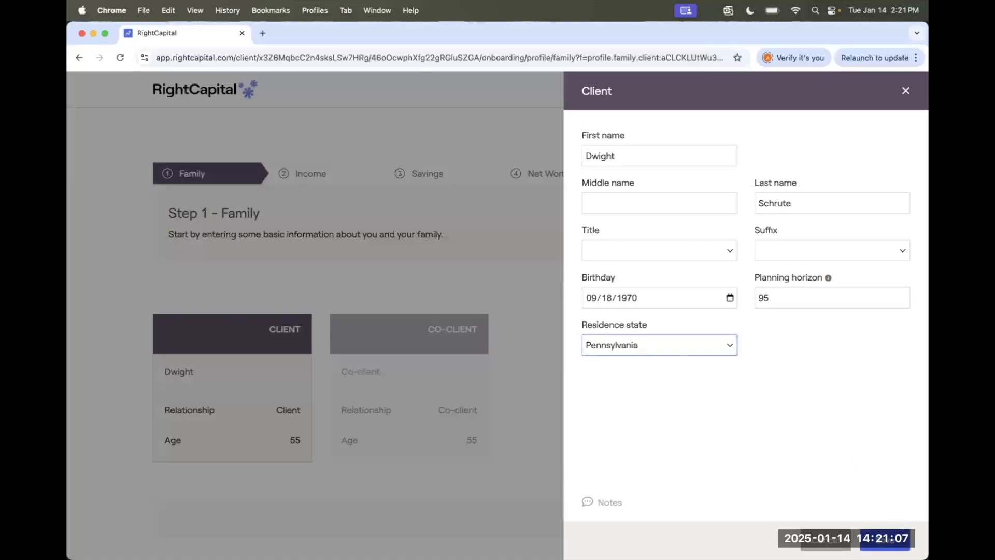
{"action": "left_click", "coordinate": [881, 539]}
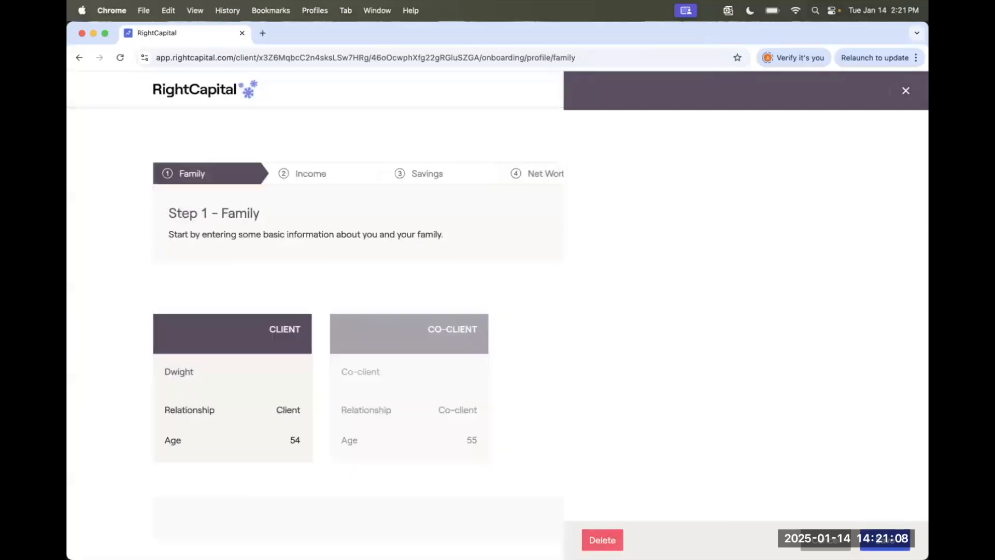
Open the co-client's family details and replace the placeholder with the co-client's first name.
{"action": "left_click", "coordinate": [392, 383]}
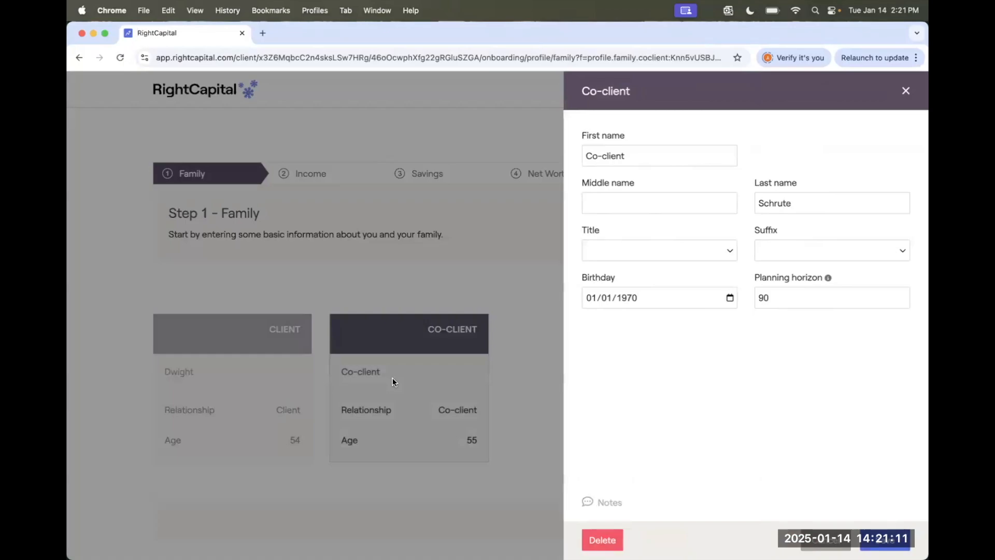
{"action": "left_click_drag", "start_coordinate": [678, 159], "coordinate": [590, 154]}
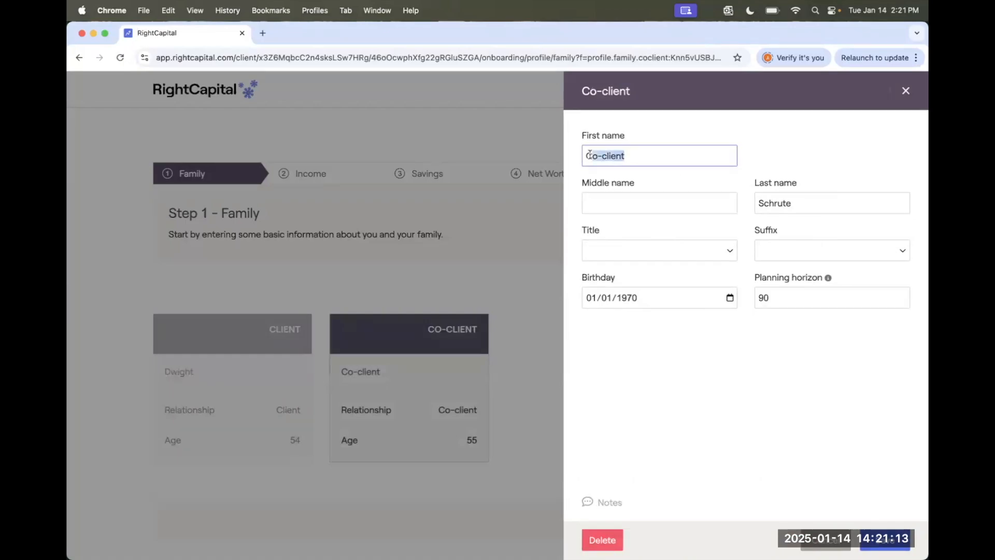
{"action": "key", "text": "BackSpace"}
{"action": "key", "text": "BackSpace"}
{"action": "type", "text": "Angela"}
Enter the co-client's birthday, set the planning horizon to 95 and save the co-client details.
{"action": "left_click", "coordinate": [591, 301]}
{"action": "type", "text": "9/0"}
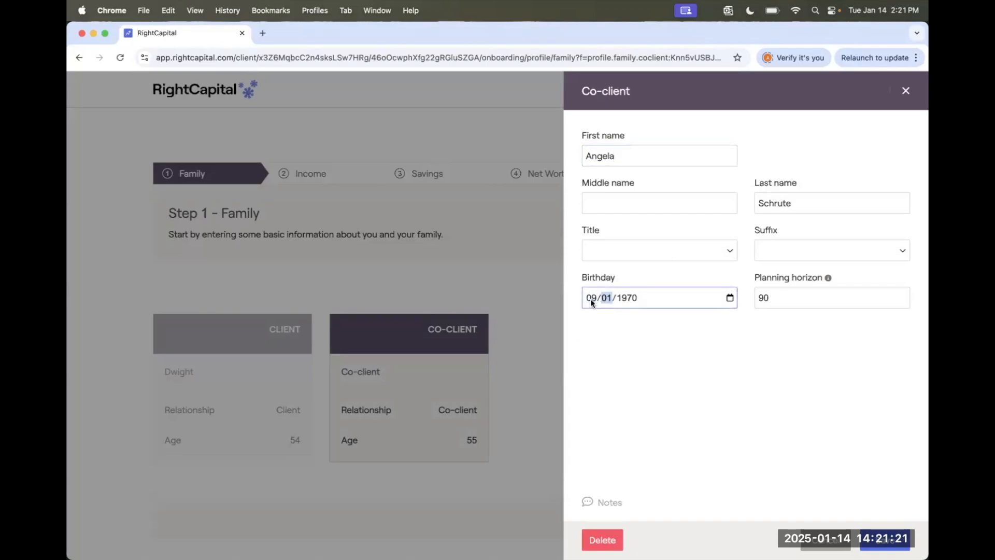
{"action": "type", "text": "4"}
{"action": "key", "text": "Tab"}
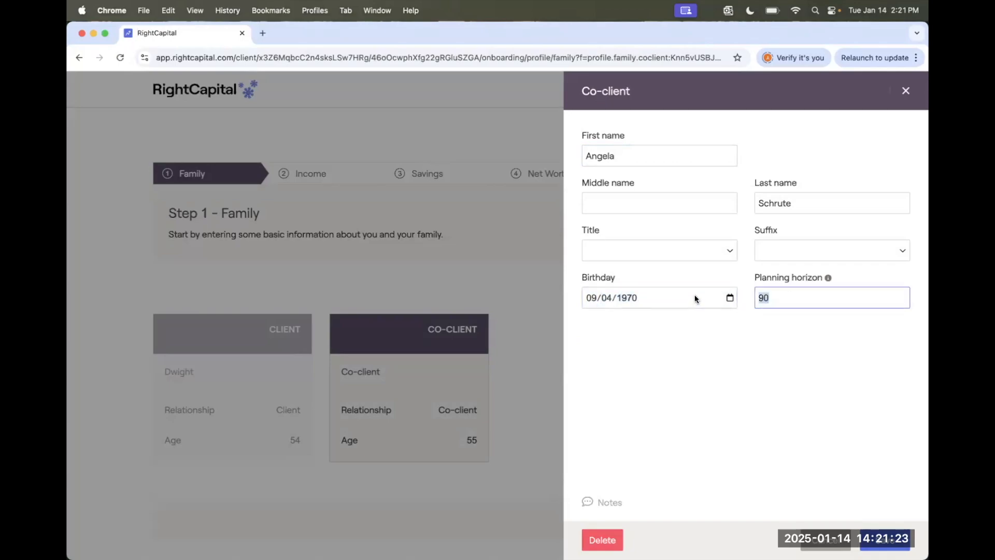
{"action": "type", "text": "95"}
{"action": "key", "text": "Return"}
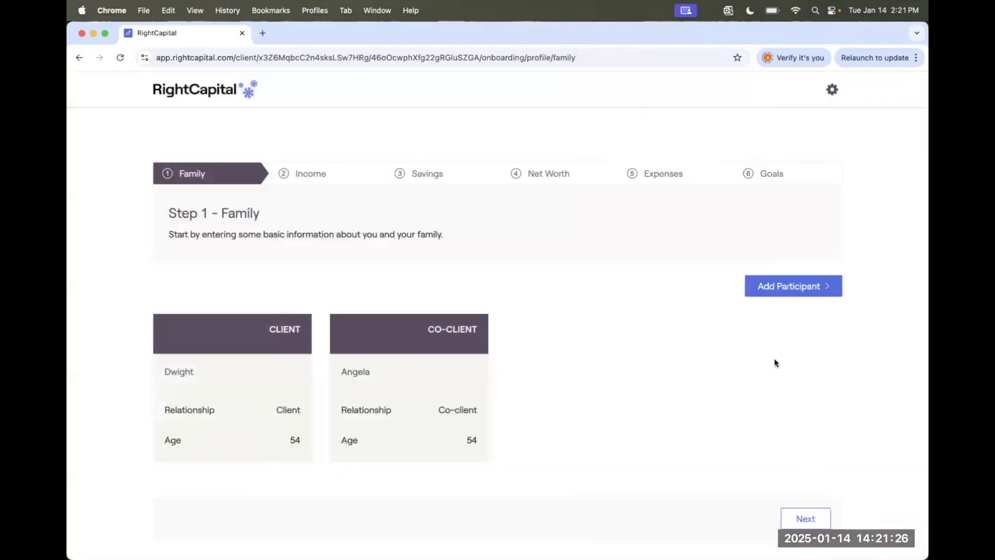
Add a child as a family participant, enter the child's first name and birth year, and save.
{"action": "left_click", "coordinate": [772, 295]}
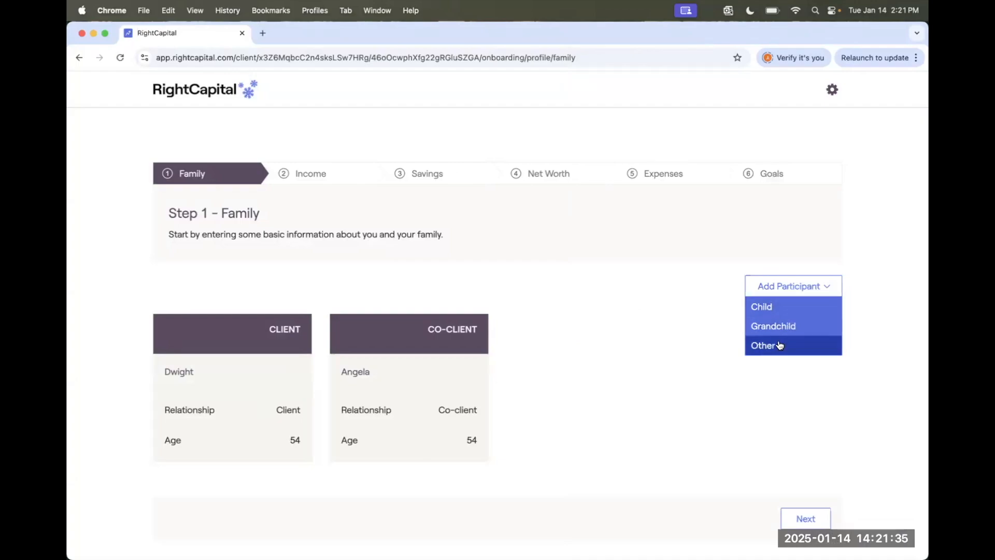
{"action": "left_click", "coordinate": [796, 310]}
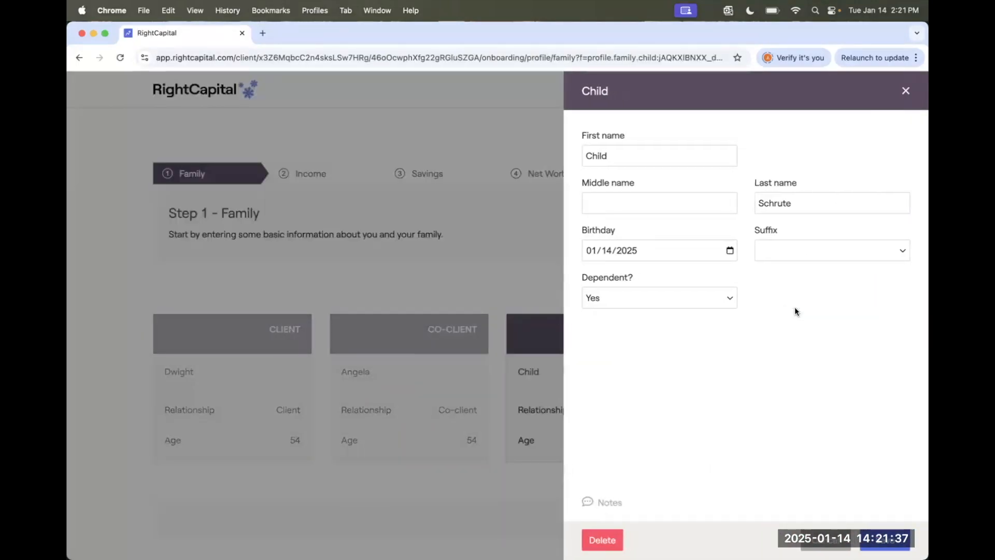
{"action": "double_click", "coordinate": [628, 151]}
{"action": "type", "text": "Ph"}
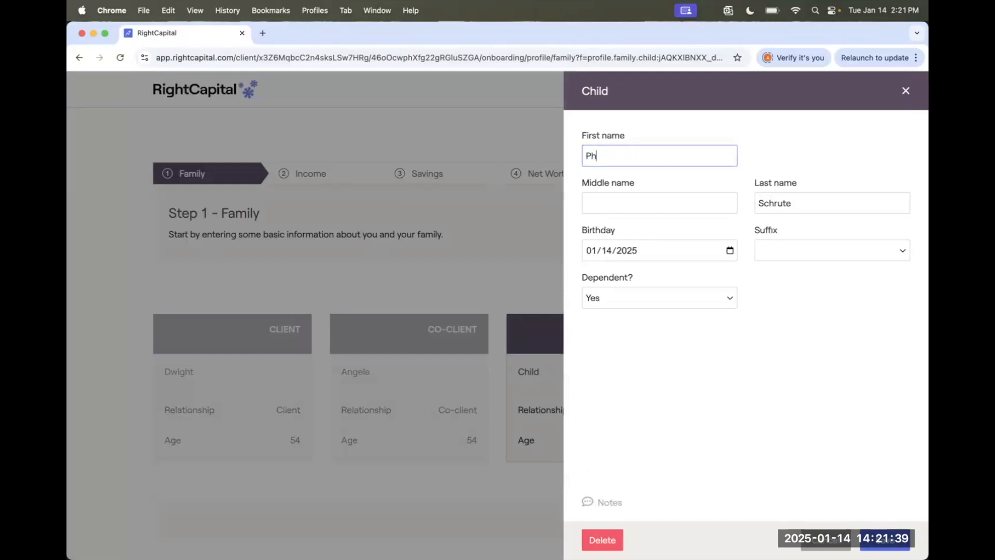
{"action": "type", "text": "illip"}
{"action": "left_click", "coordinate": [630, 252]}
{"action": "type", "text": "2008"}
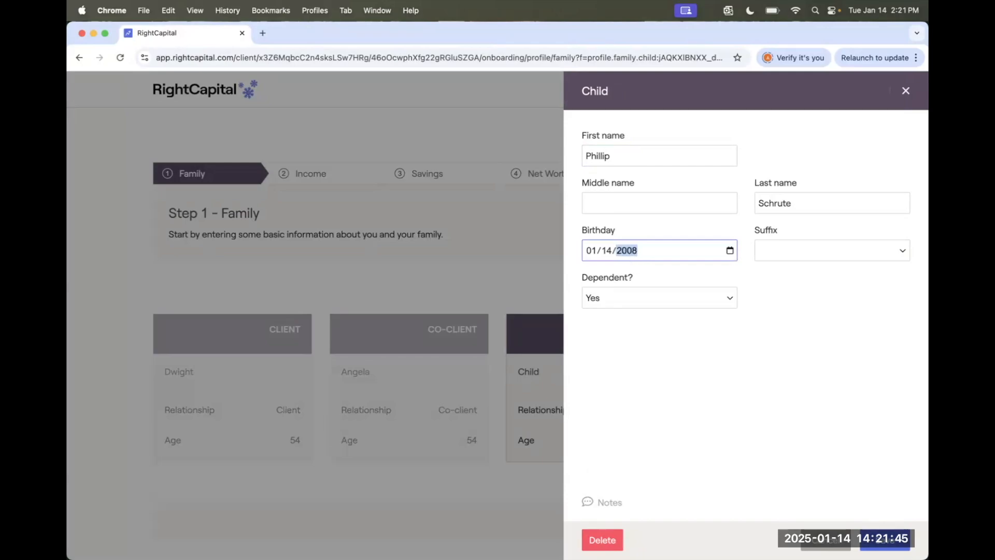
{"action": "left_click", "coordinate": [891, 538]}
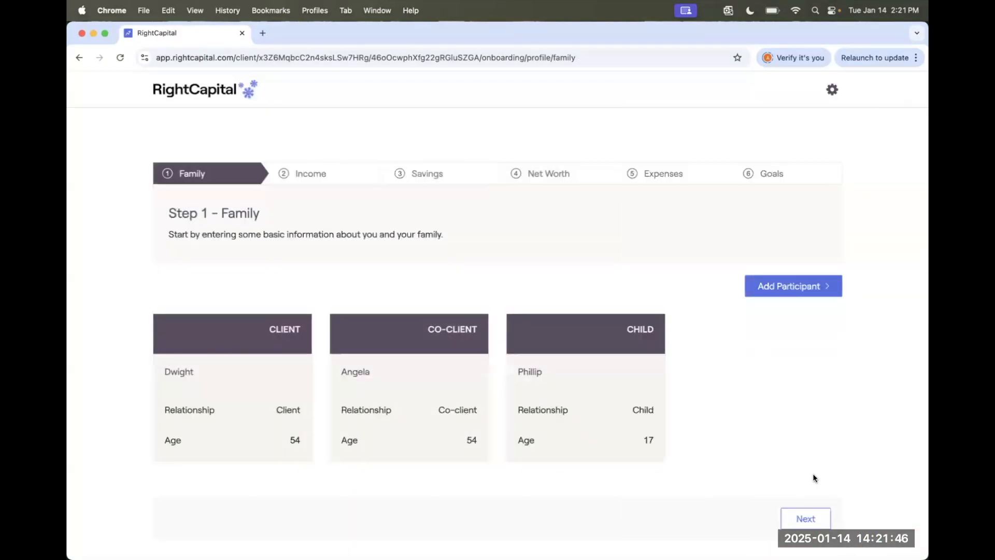
Continue to the Income step and save the client's salary with an annual amount of $125,000, keeping the client as owner and the 3% annual increase.
{"action": "left_click", "coordinate": [806, 515]}
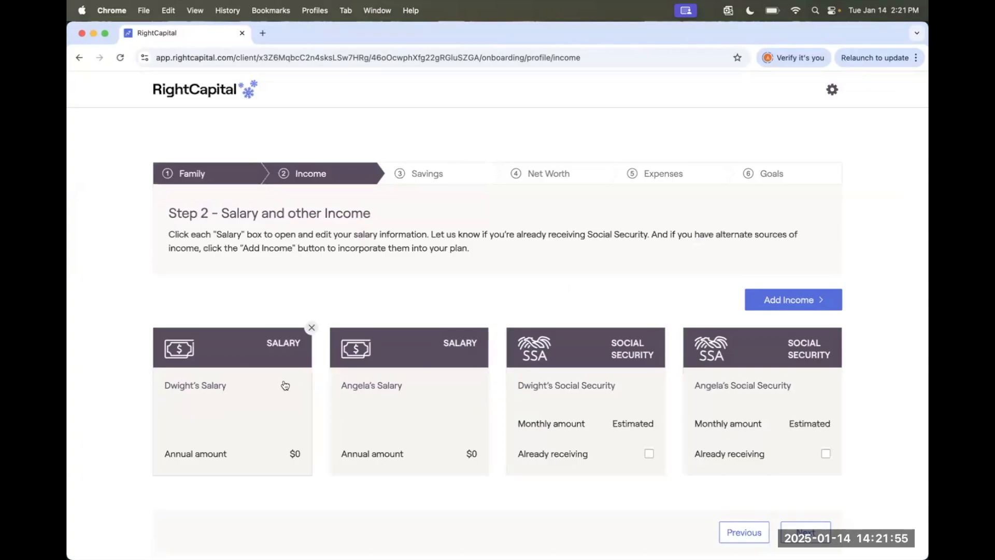
{"action": "left_click", "coordinate": [255, 391]}
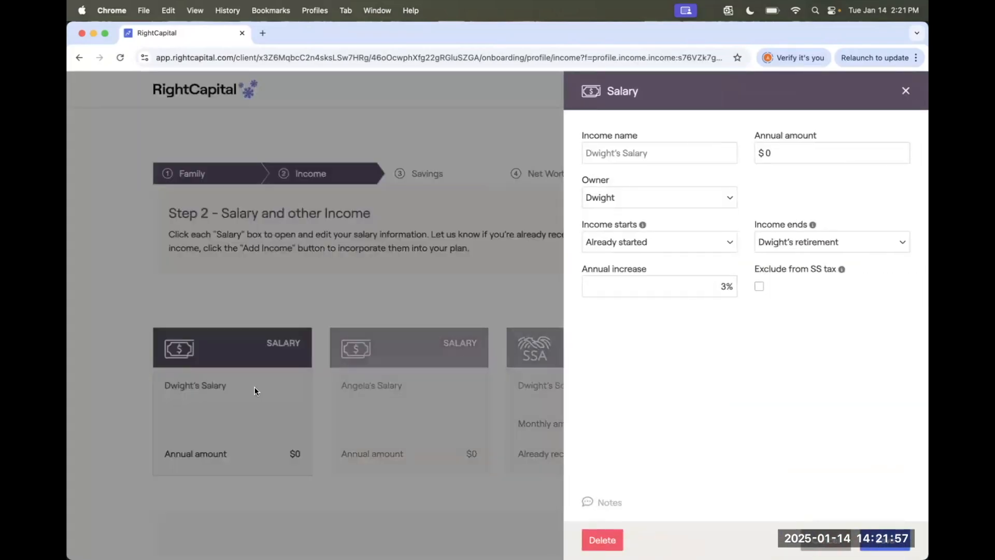
{"action": "left_click", "coordinate": [767, 155]}
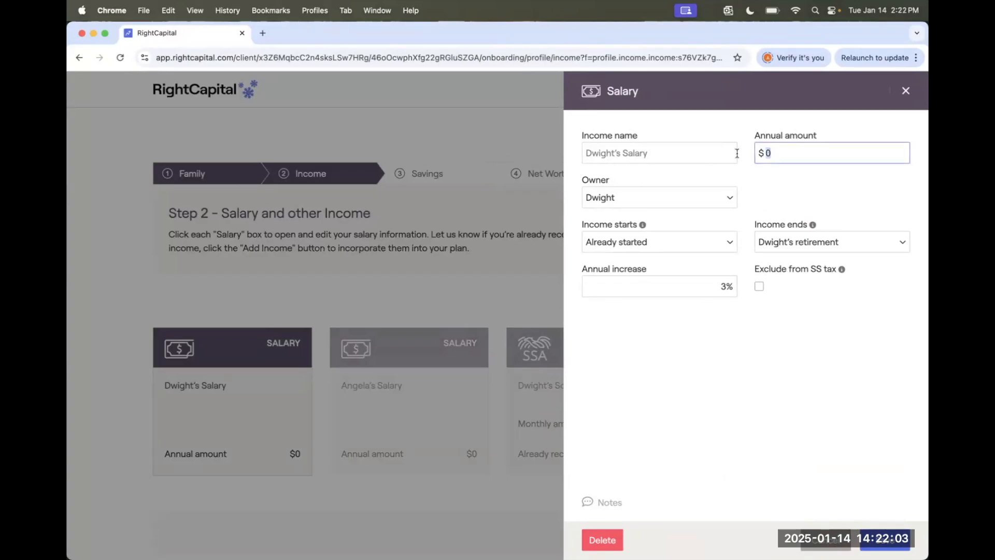
{"action": "type", "text": "125000"}
{"action": "left_click", "coordinate": [675, 198]}
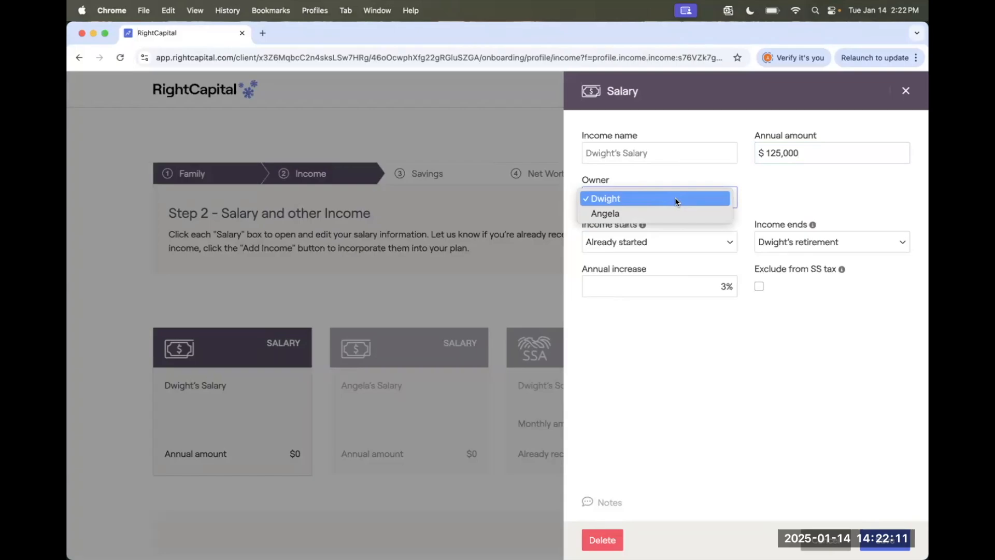
{"action": "left_click", "coordinate": [751, 197]}
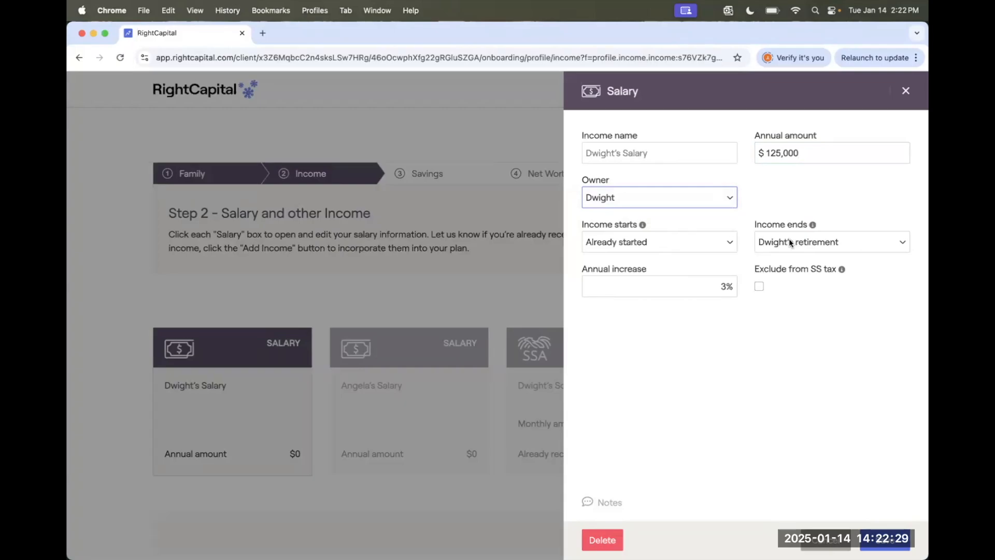
{"action": "left_click", "coordinate": [706, 282]}
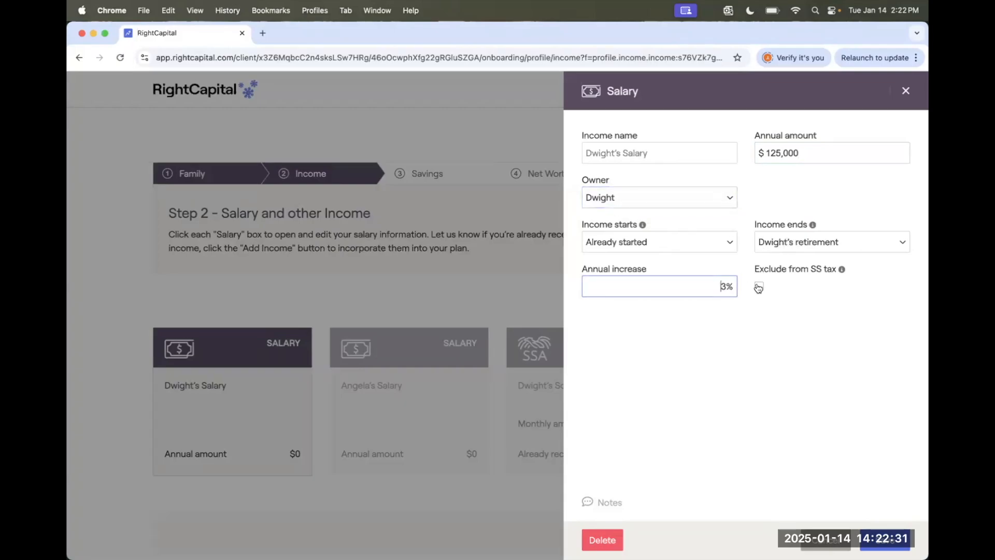
{"action": "left_click", "coordinate": [759, 313]}
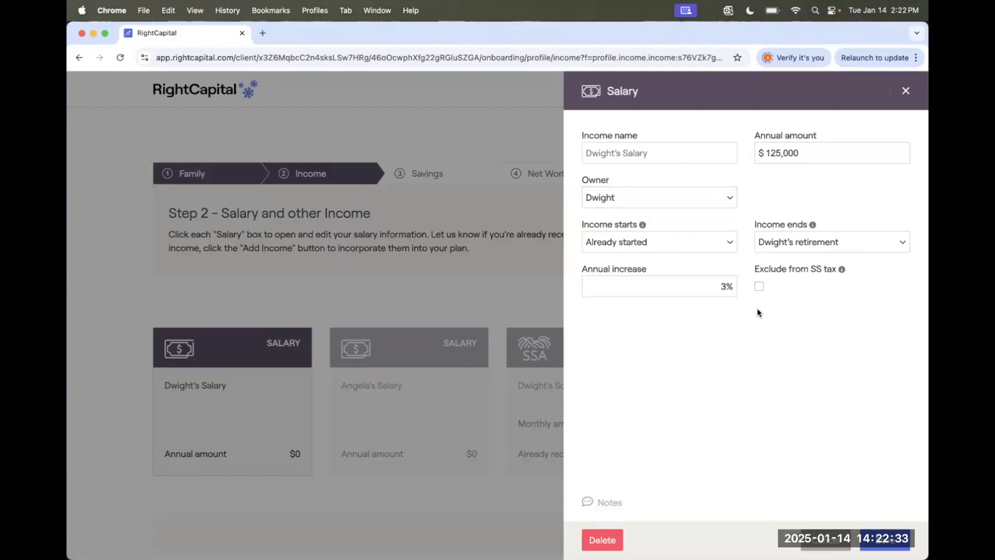
{"action": "left_click", "coordinate": [880, 535]}
Name the co-client's salary with the co-client's first name plus "CPA Salary", set the annual amount to $150,000 and save it.
{"action": "left_click", "coordinate": [414, 375]}
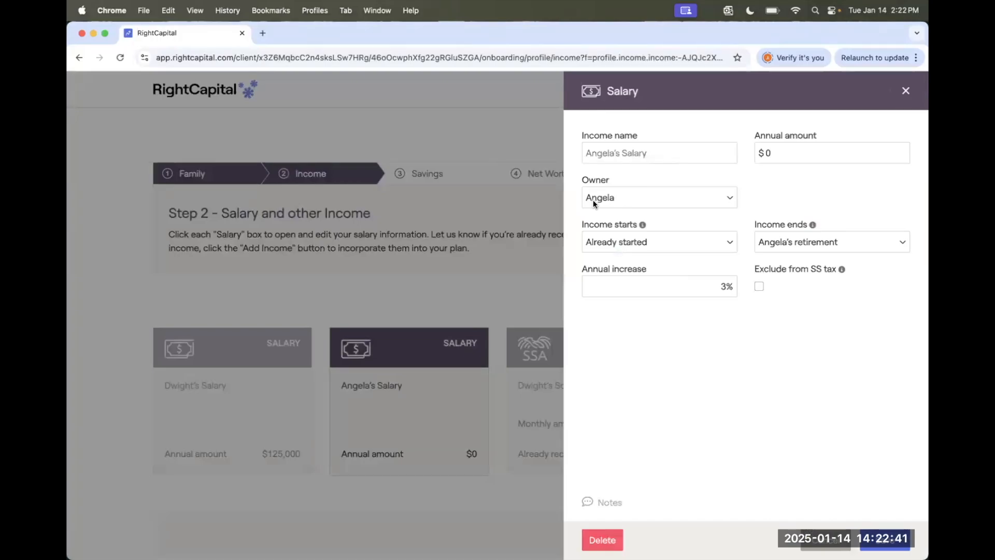
{"action": "left_click", "coordinate": [612, 153]}
{"action": "type", "text": "Angela's CPA Salary"}
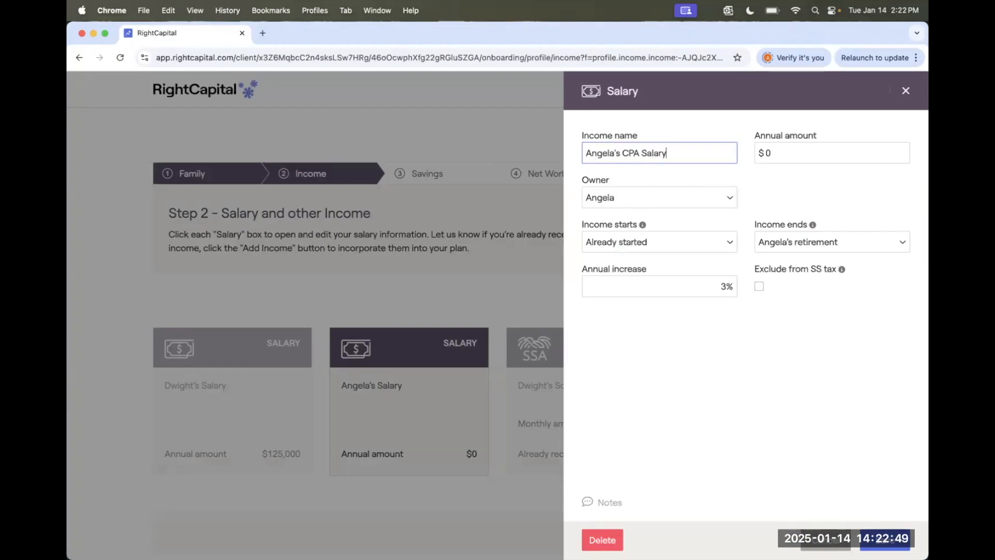
{"action": "left_click", "coordinate": [804, 157]}
{"action": "type", "text": "150,000"}
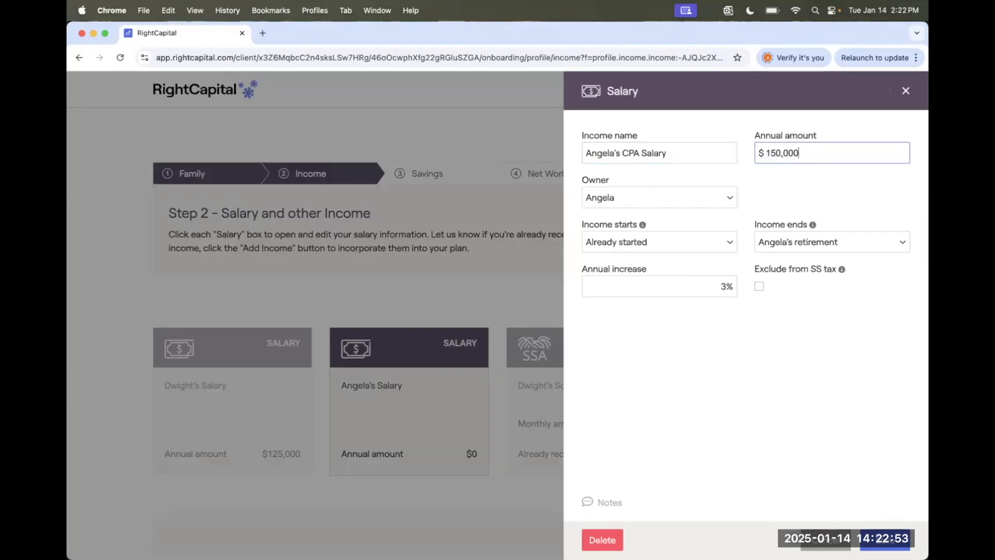
{"action": "left_click", "coordinate": [889, 536]}
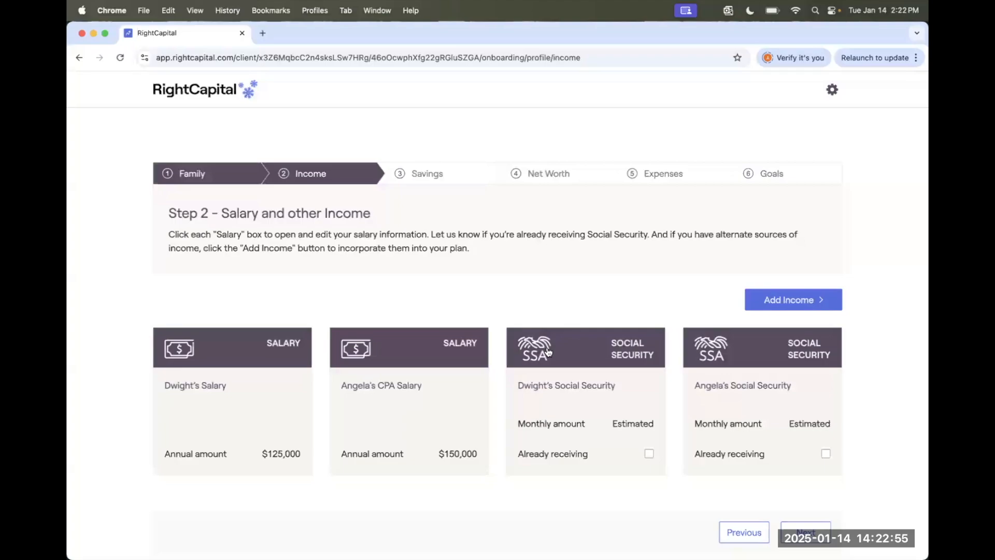
Set the client's Social Security filing age to the client's age of 70, keeping Birth month as the filing month.
{"action": "left_click", "coordinate": [579, 380]}
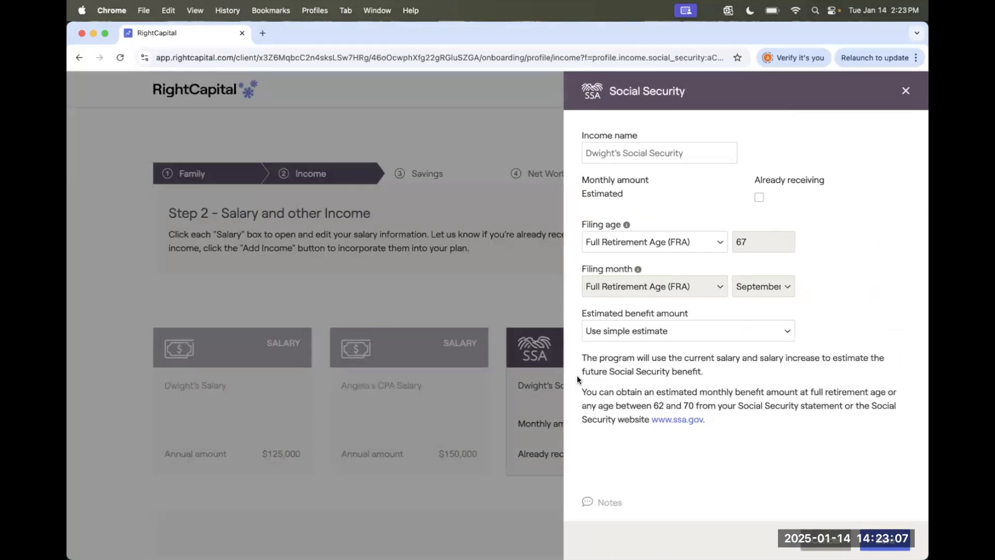
{"action": "left_click", "coordinate": [654, 243]}
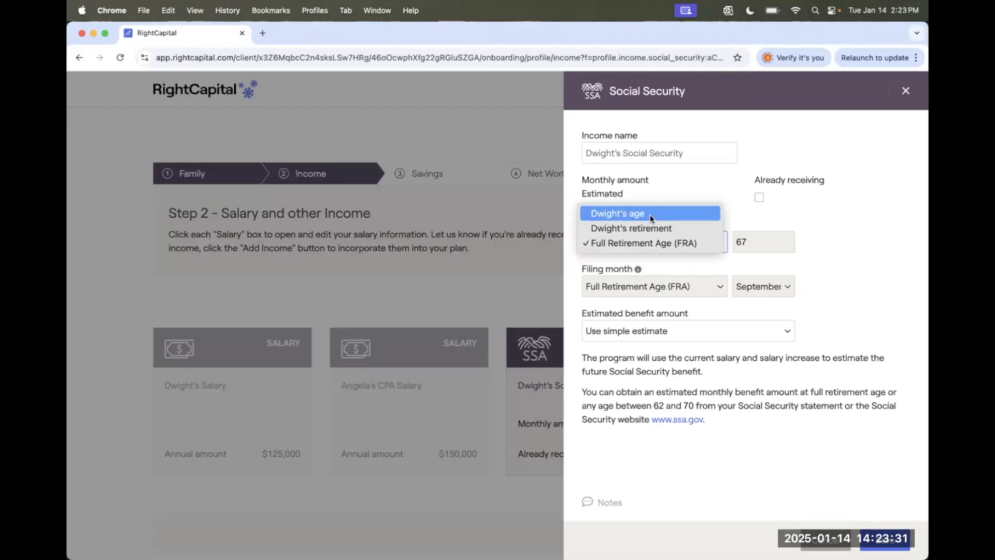
{"action": "left_click", "coordinate": [650, 215]}
{"action": "key", "text": "Tab"}
{"action": "type", "text": "70"}
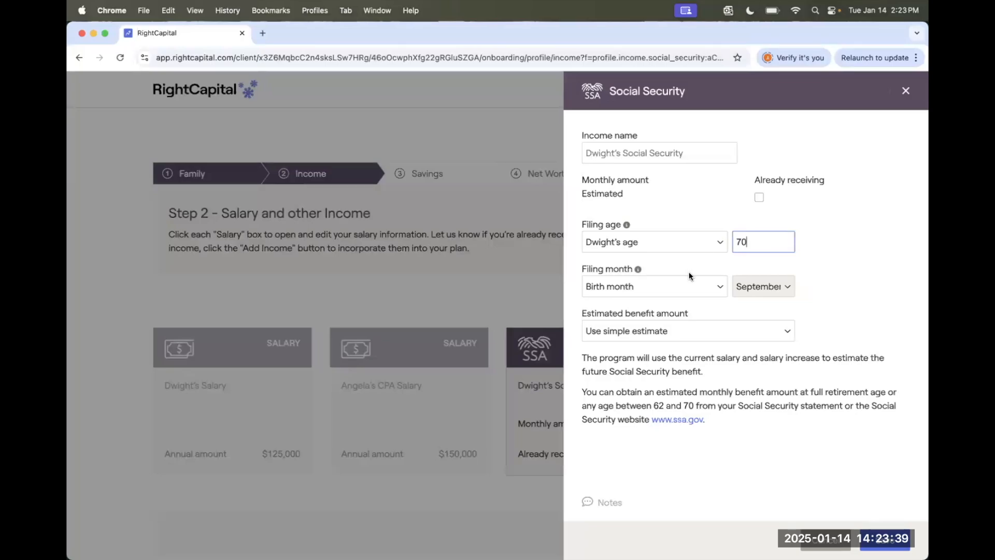
{"action": "left_click", "coordinate": [658, 286]}
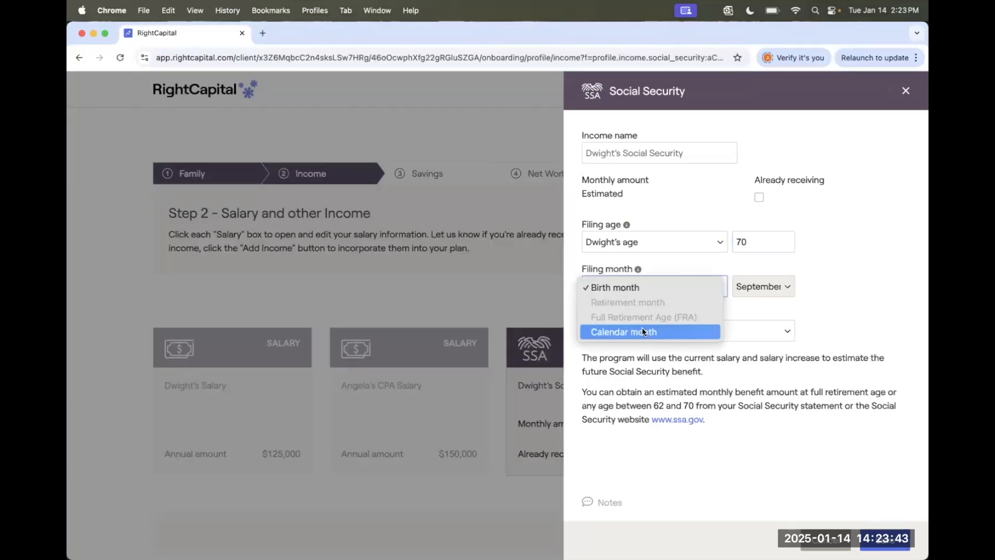
{"action": "left_click", "coordinate": [722, 364]}
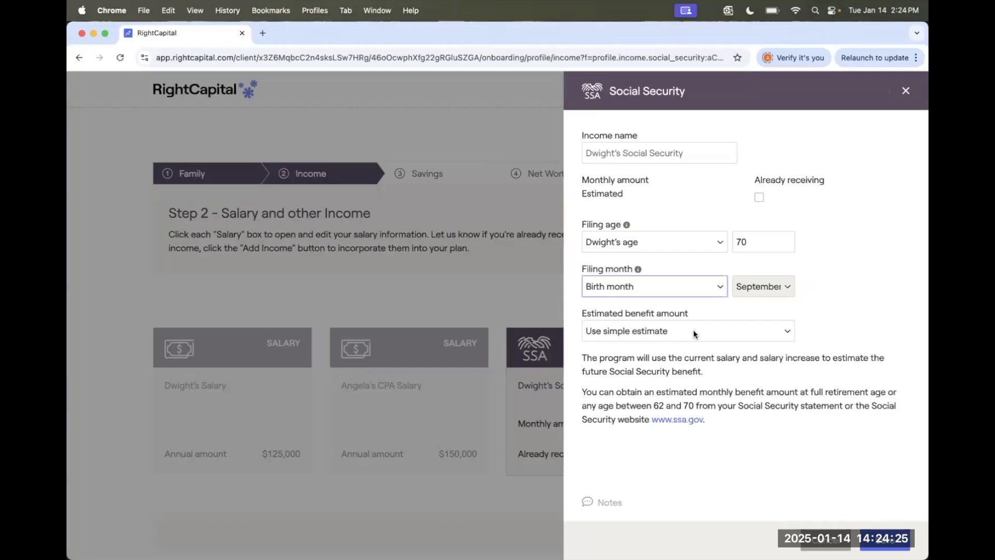
Base the client's Social Security benefit on the SS statement value, with start age 62 and a $1,450 monthly benefit, and save.
{"action": "left_click", "coordinate": [694, 334]}
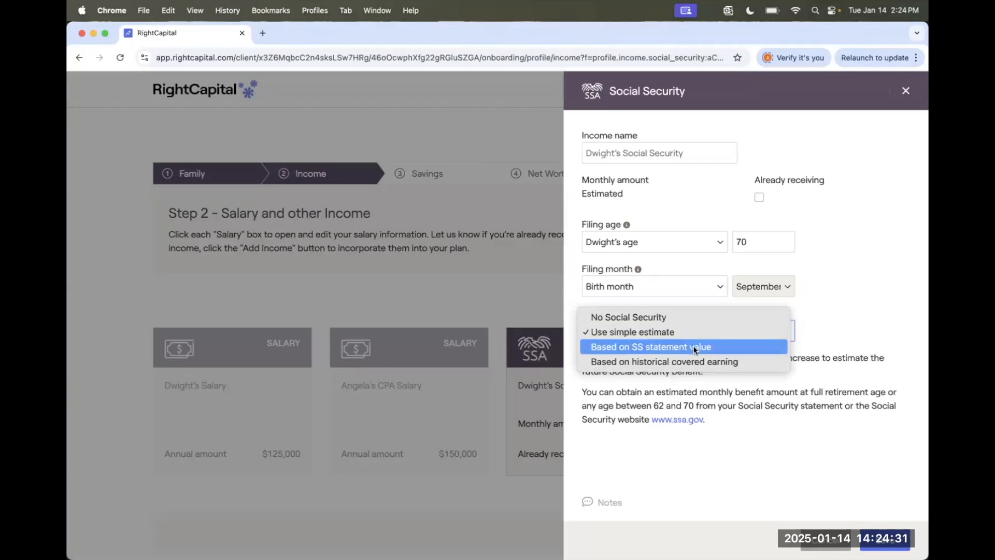
{"action": "left_click", "coordinate": [695, 346]}
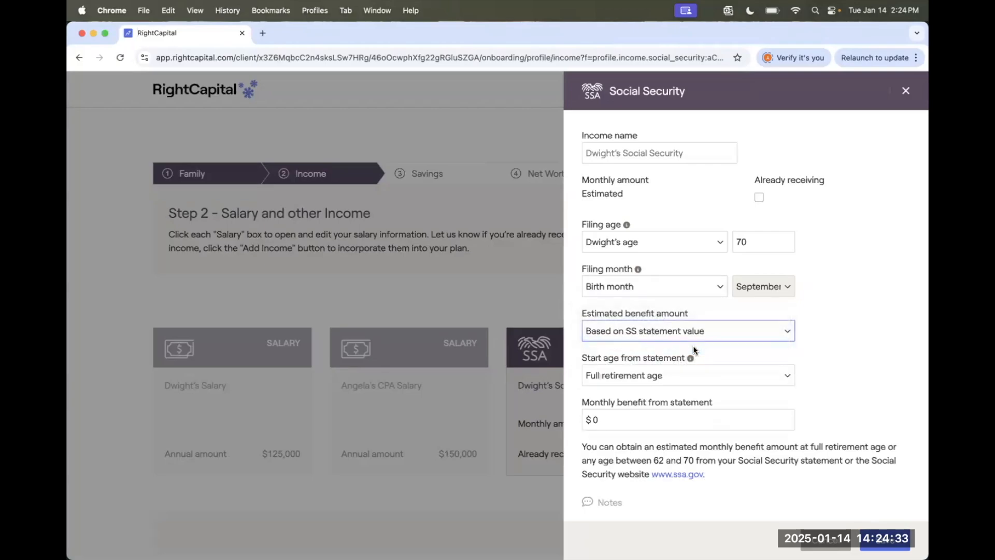
{"action": "scroll", "coordinate": [693, 349], "scroll_direction": "down", "scroll_amount": 1}
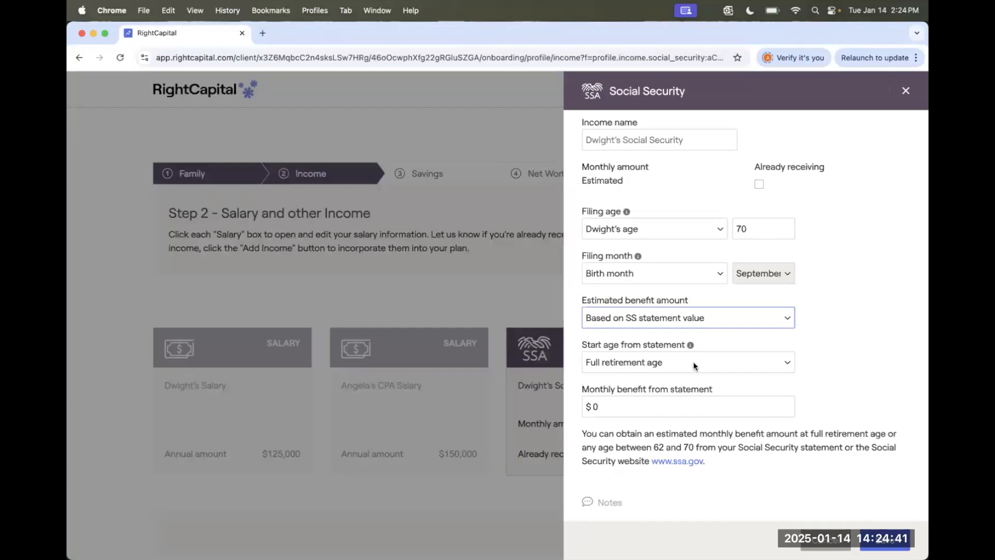
{"action": "left_click", "coordinate": [693, 366]}
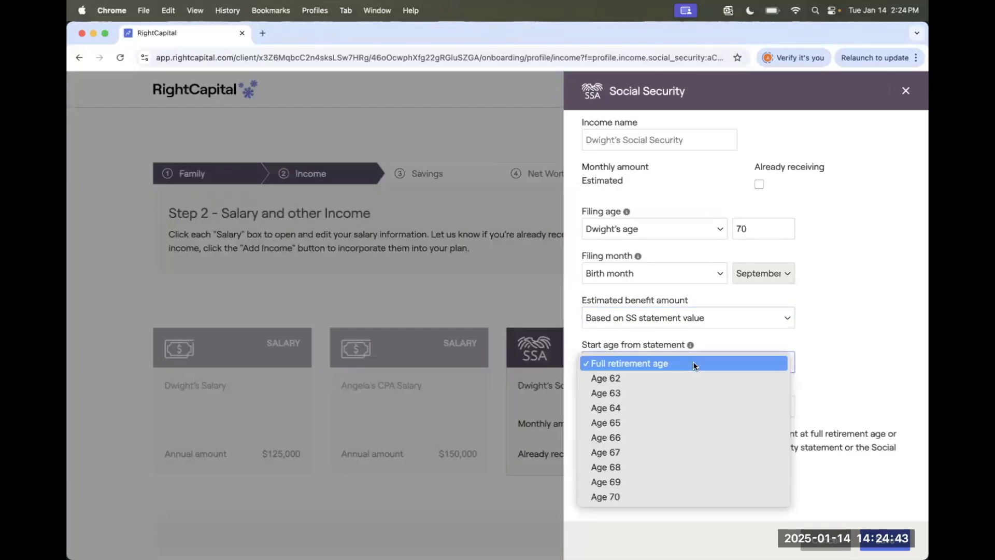
{"action": "left_click", "coordinate": [691, 378]}
{"action": "left_click", "coordinate": [651, 406]}
{"action": "type", "text": "1450"}
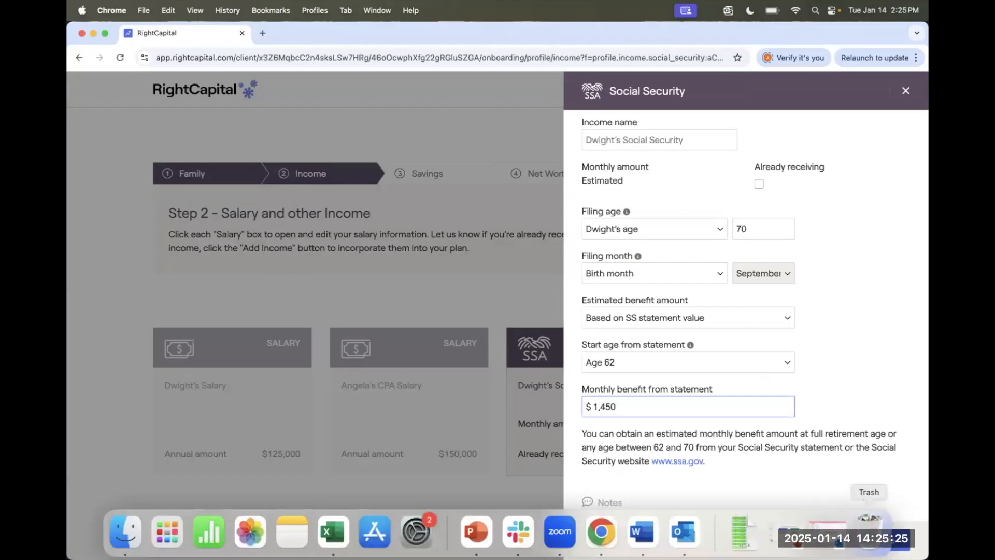
{"action": "left_click", "coordinate": [885, 540]}
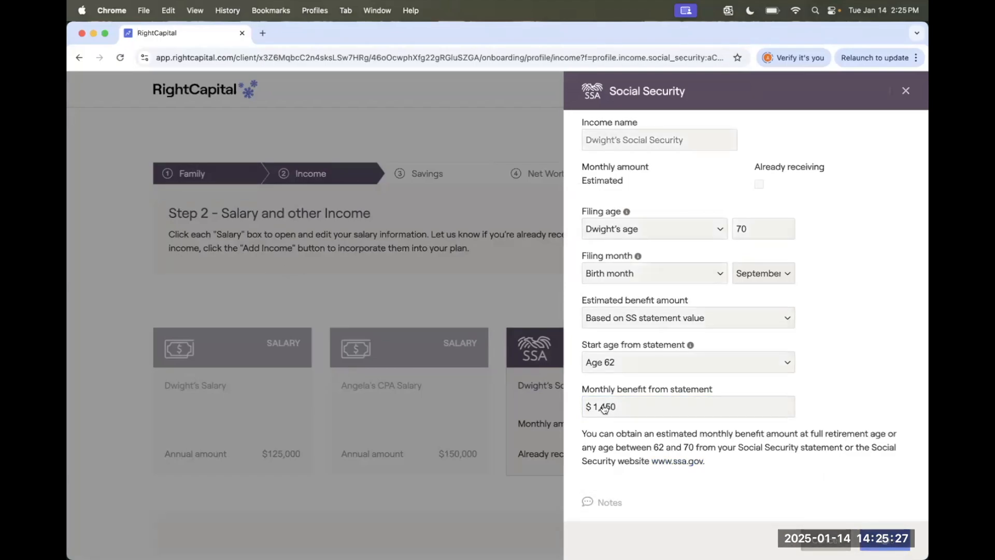
Open the co-client's Social Security and examine the yearly covered earnings table offered by the historical covered earning estimate.
{"action": "left_click", "coordinate": [741, 402]}
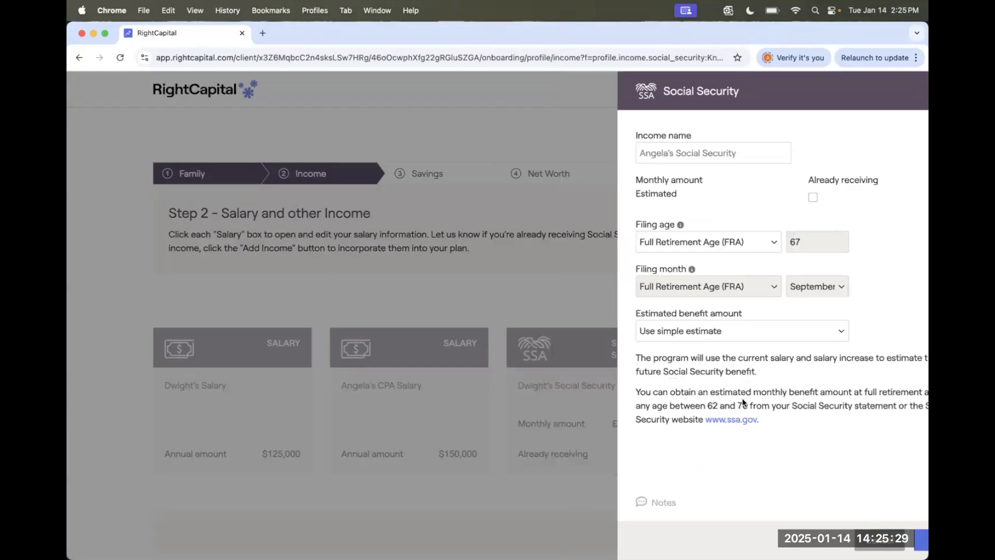
{"action": "left_click", "coordinate": [708, 334]}
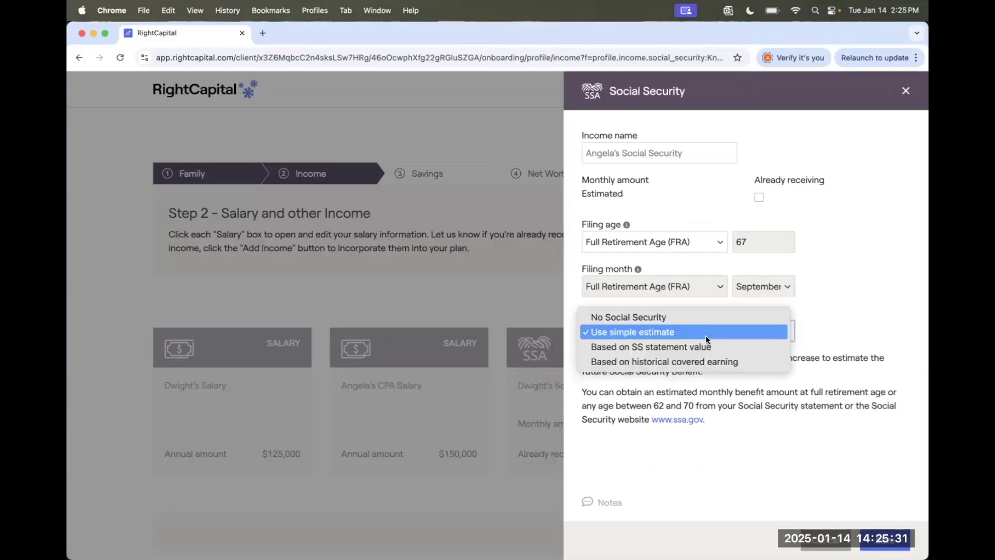
{"action": "left_click", "coordinate": [701, 364]}
{"action": "scroll", "coordinate": [751, 383], "scroll_direction": "down", "scroll_amount": 2}
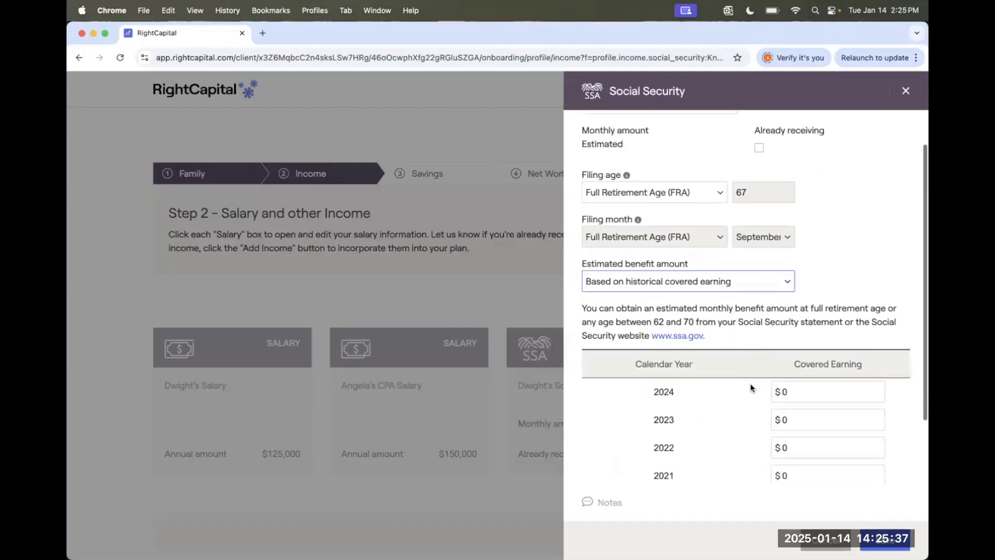
{"action": "scroll", "coordinate": [751, 388], "scroll_direction": "down", "scroll_amount": 2}
{"action": "scroll", "coordinate": [751, 388], "scroll_direction": "down", "scroll_amount": 2}
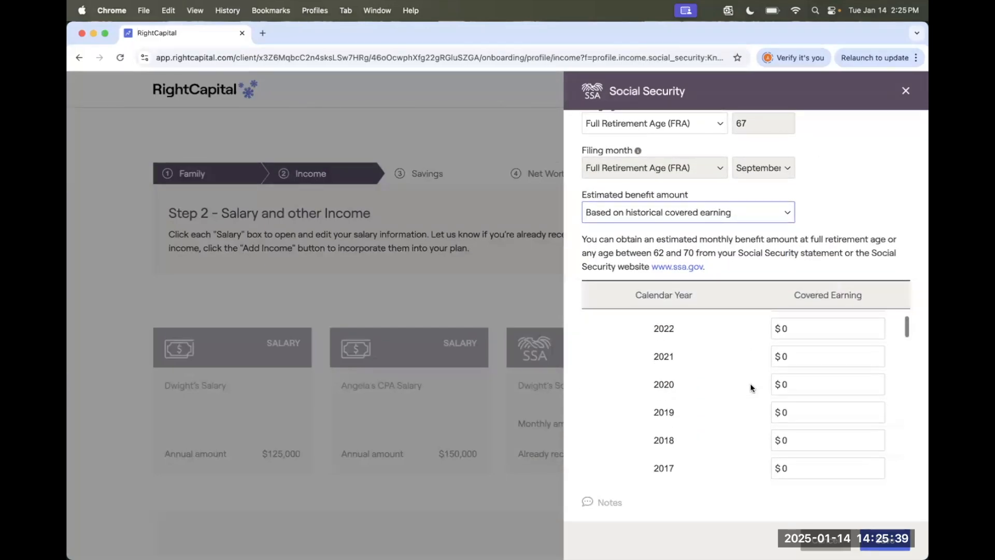
{"action": "left_click", "coordinate": [769, 357]}
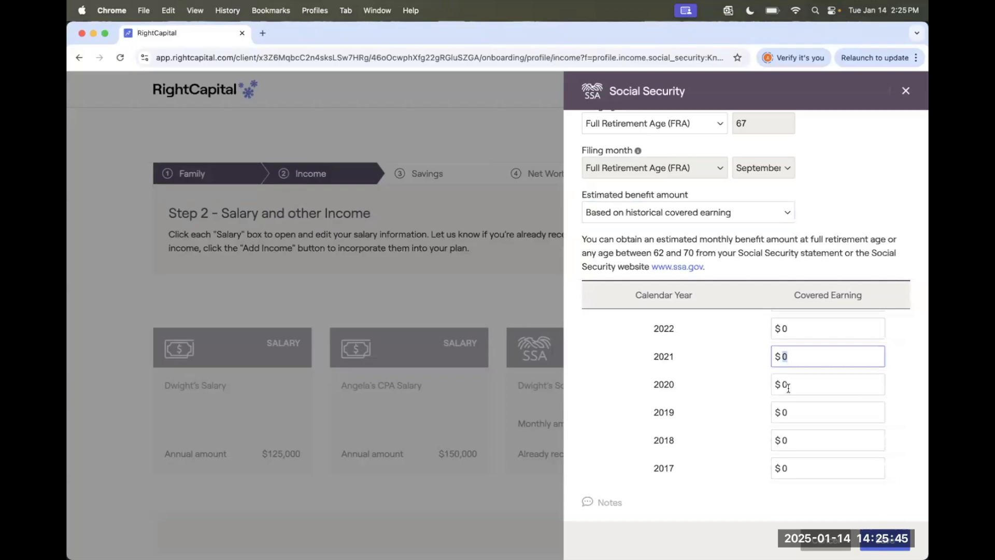
{"action": "scroll", "coordinate": [789, 389], "scroll_direction": "down", "scroll_amount": 3}
{"action": "scroll", "coordinate": [788, 390], "scroll_direction": "down", "scroll_amount": 3}
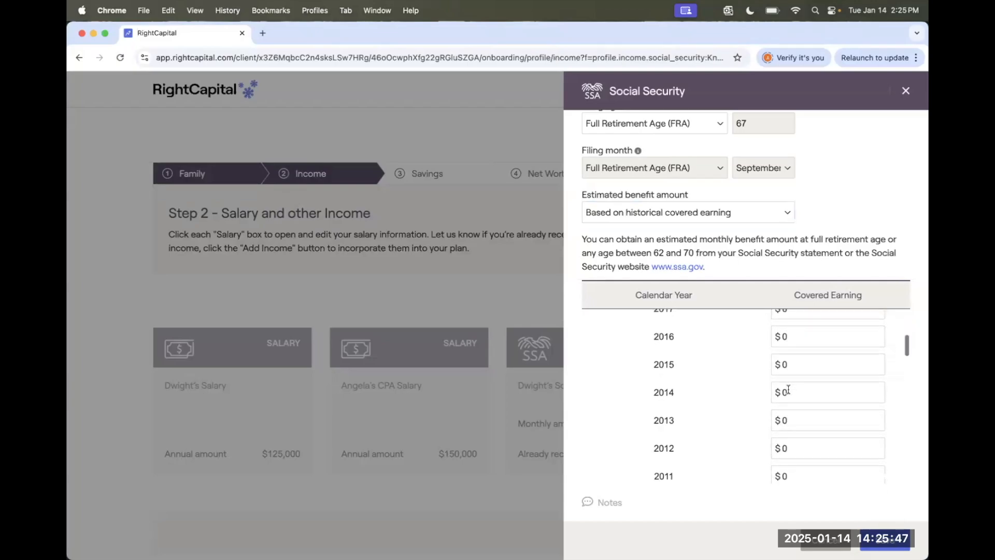
Set the co-client's Social Security to the simple estimate with a filing age of the co-client's age 70, and save.
{"action": "left_click", "coordinate": [713, 213]}
{"action": "left_click", "coordinate": [713, 166]}
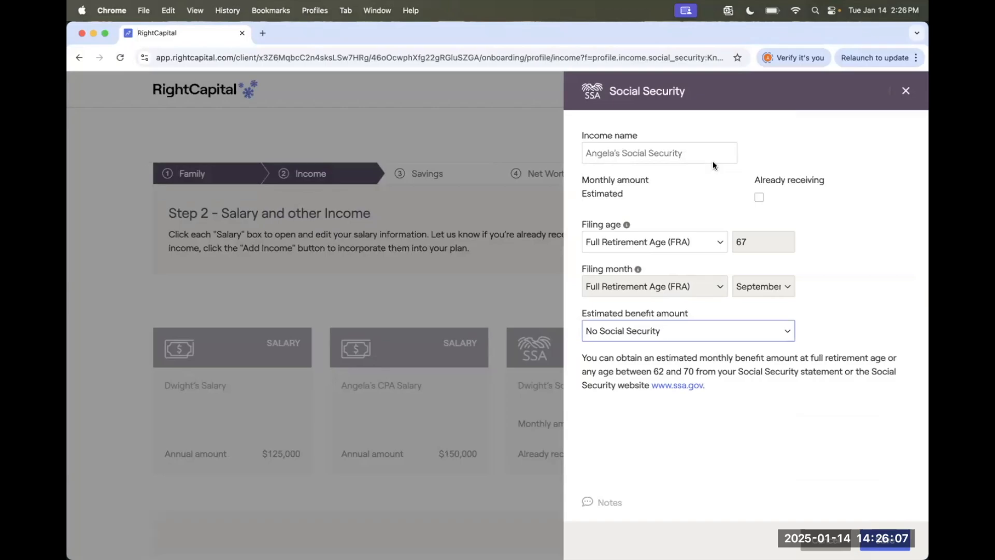
{"action": "left_click", "coordinate": [705, 331]}
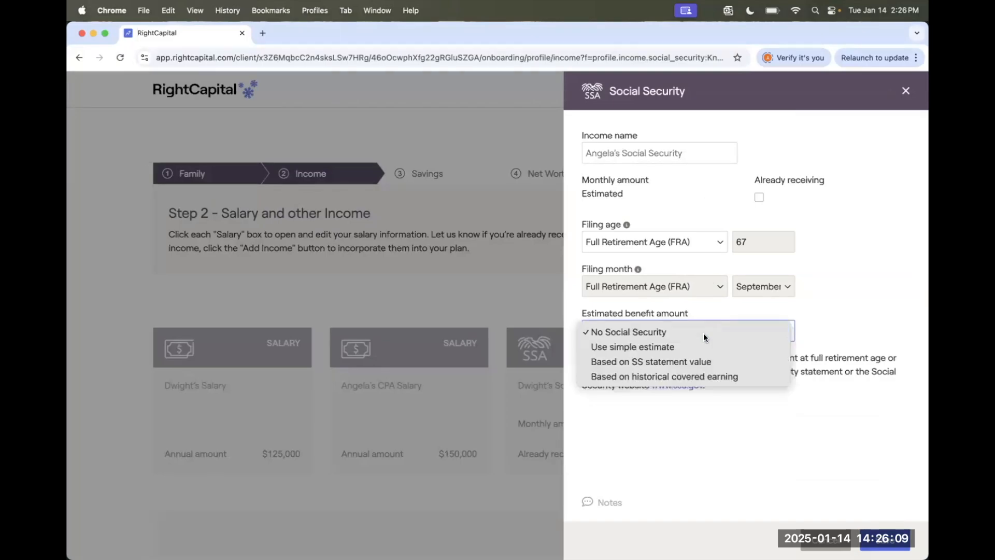
{"action": "left_click", "coordinate": [695, 347]}
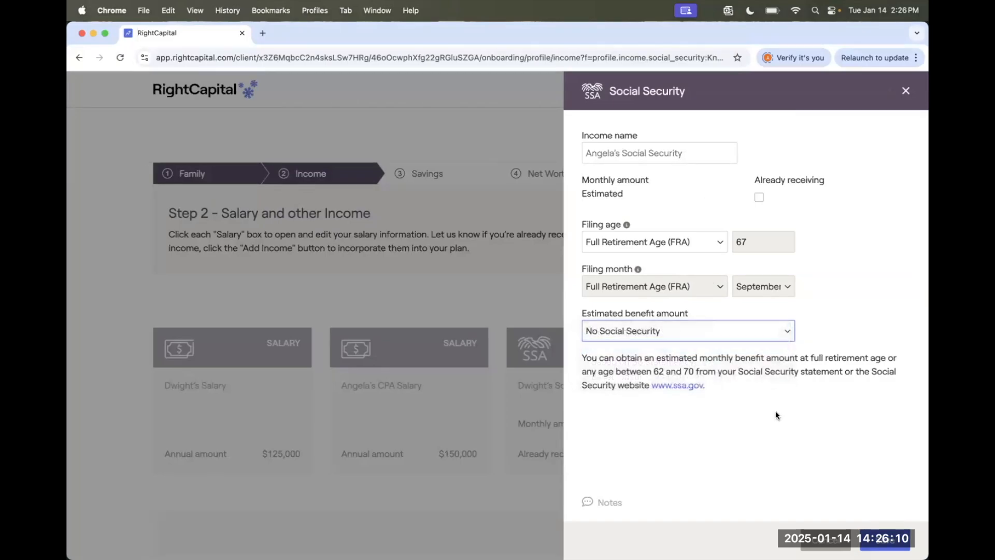
{"action": "left_click", "coordinate": [679, 240]}
{"action": "left_click", "coordinate": [685, 205]}
{"action": "left_click", "coordinate": [743, 245]}
{"action": "key", "text": "cmd+a"}
{"action": "type", "text": "70"}
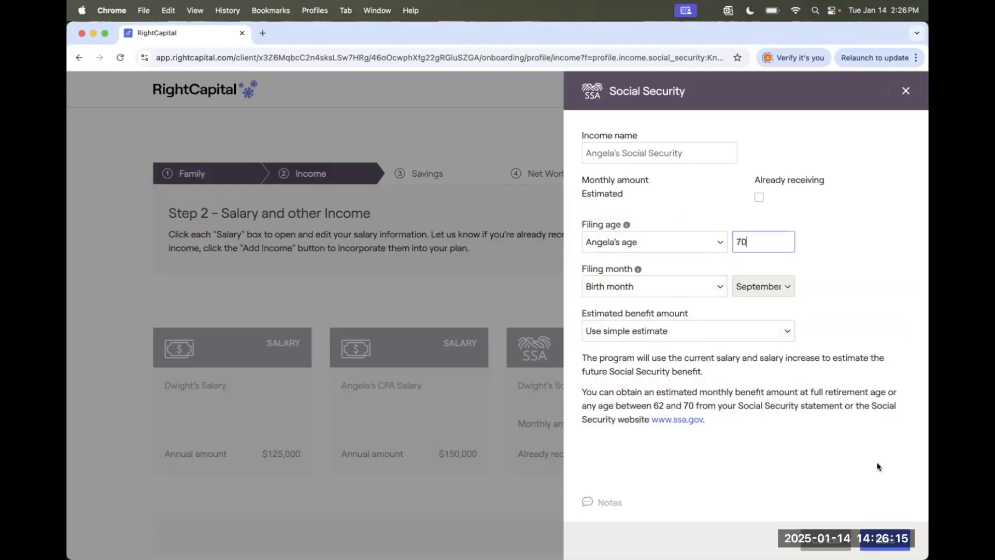
{"action": "left_click", "coordinate": [884, 542]}
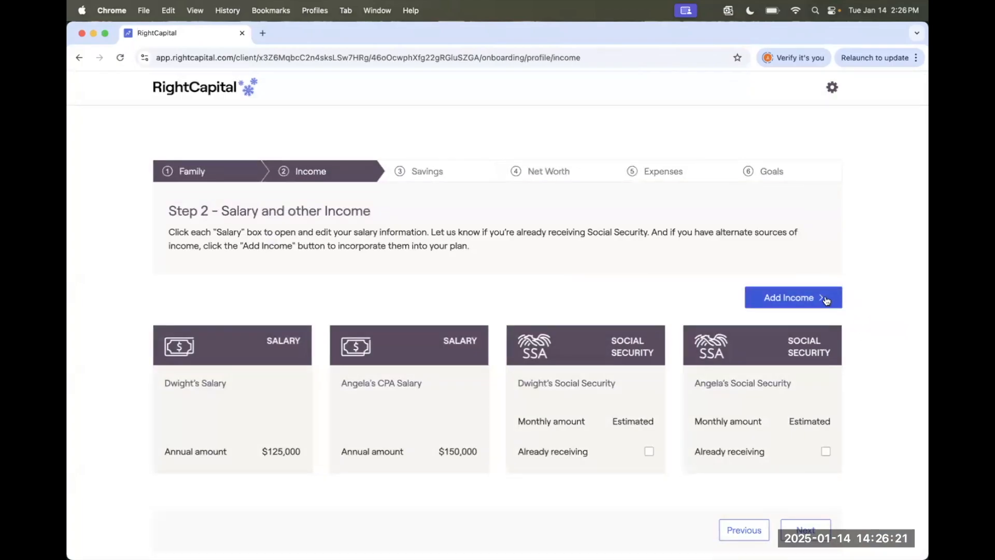
Add an Other Income entry to the household's income sources.
{"action": "left_click", "coordinate": [826, 301]}
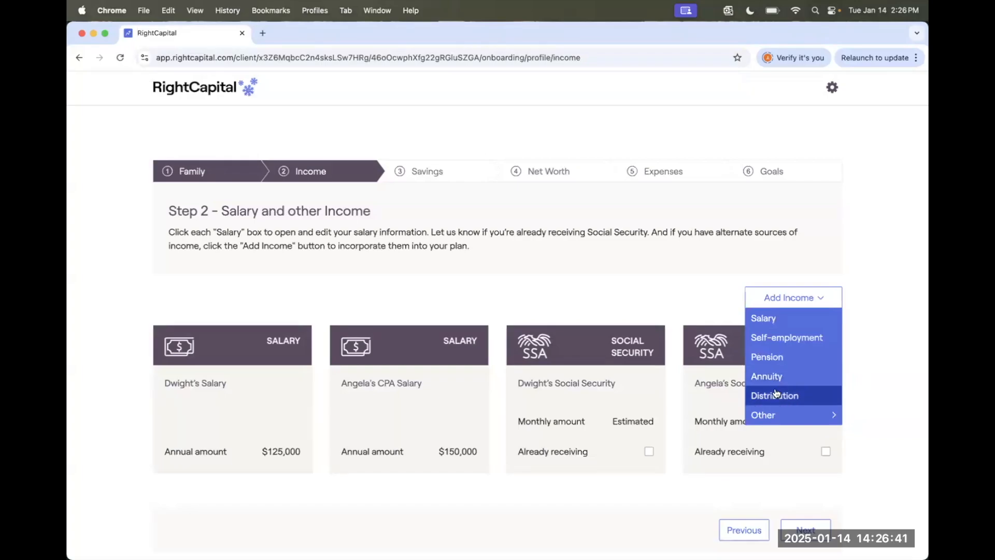
{"action": "mouse_move", "coordinate": [777, 414]}
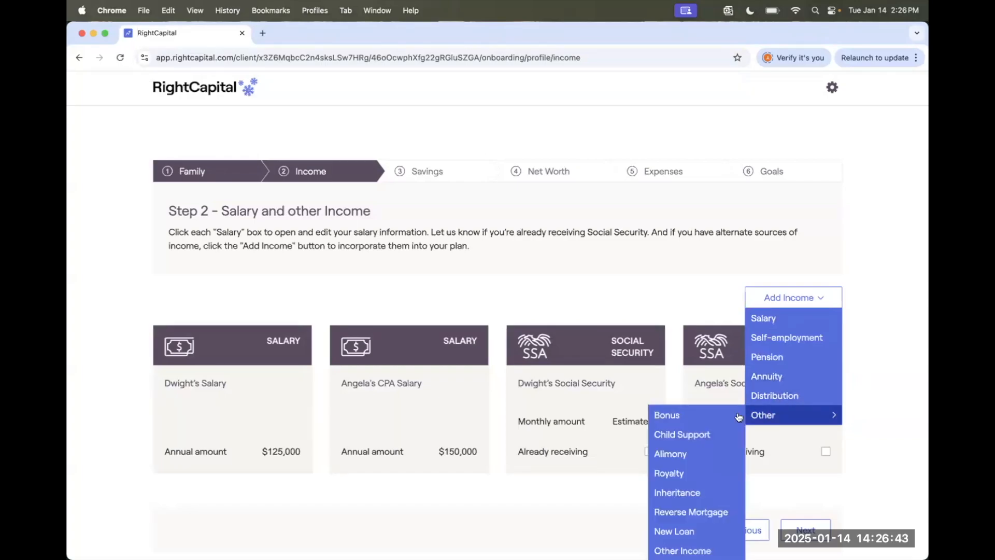
{"action": "scroll", "coordinate": [720, 421], "scroll_direction": "down", "scroll_amount": 1}
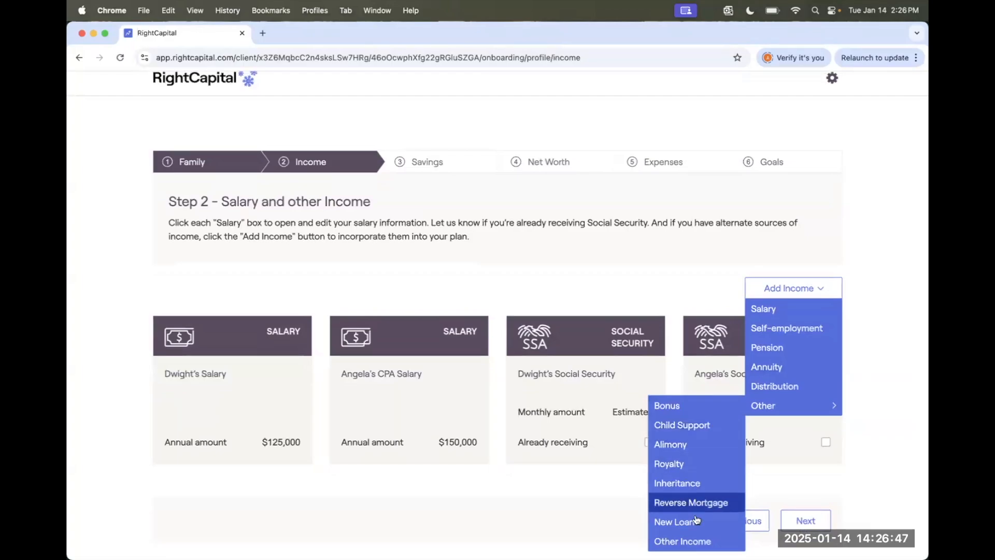
{"action": "left_click", "coordinate": [685, 542]}
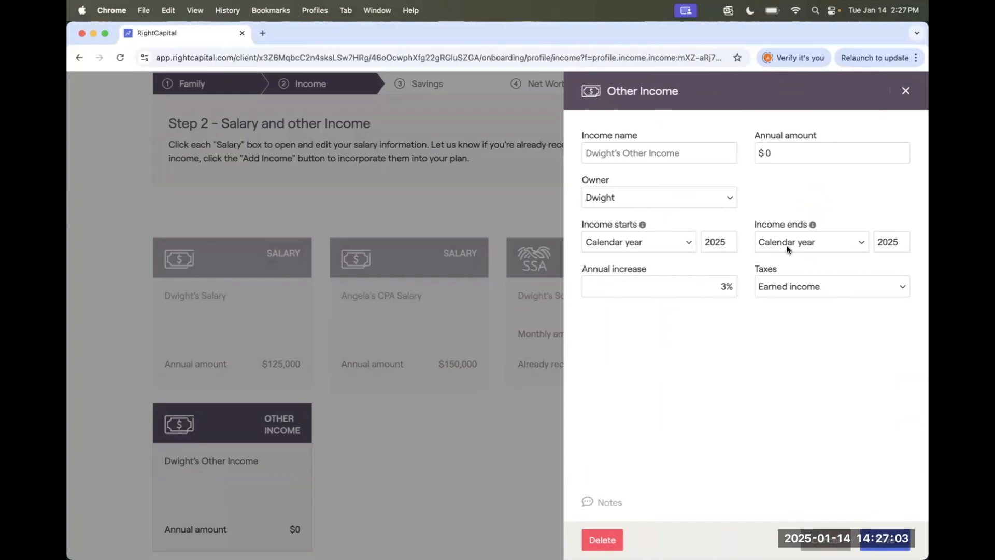
Try Social Security as the tax treatment of the client's other income and close the entry without saving.
{"action": "left_click", "coordinate": [782, 283]}
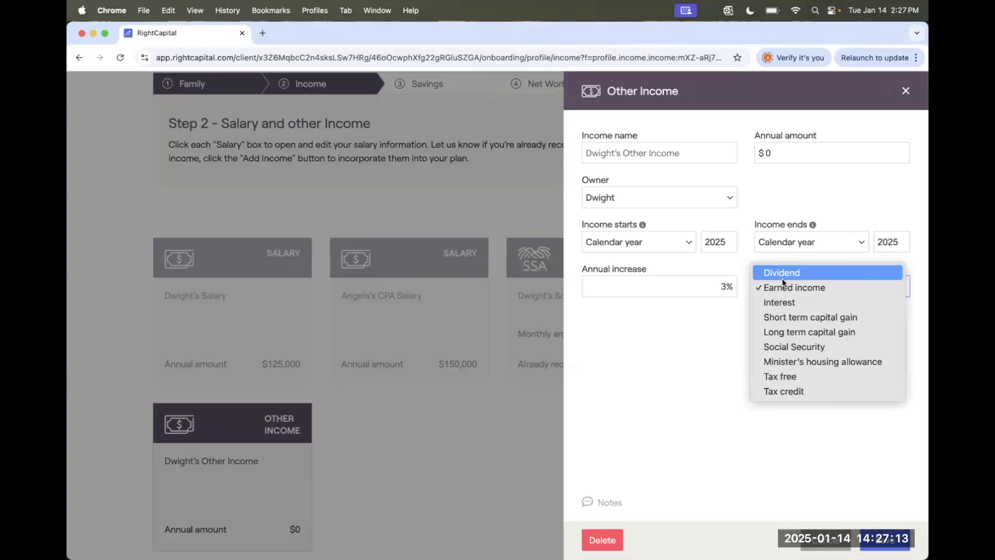
{"action": "left_click", "coordinate": [810, 347]}
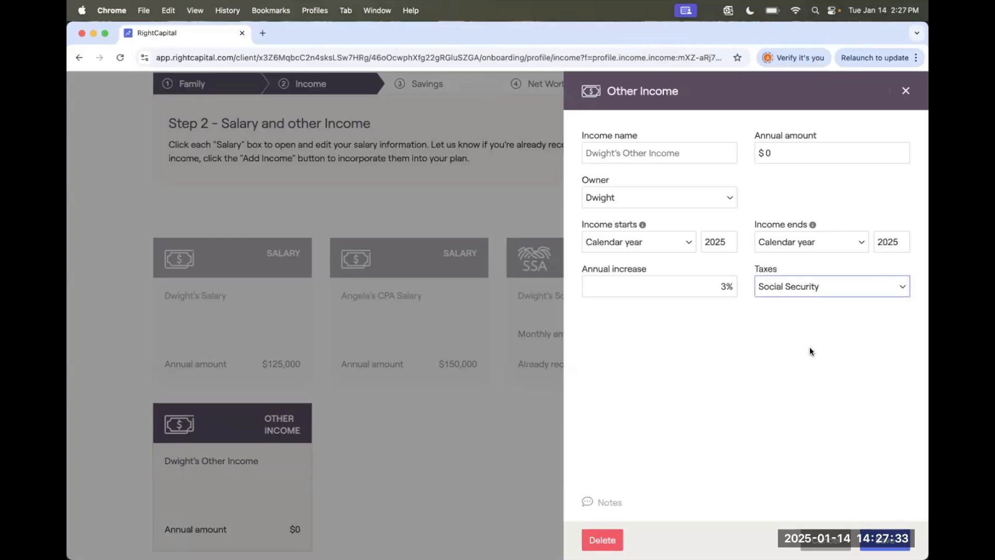
{"action": "left_click", "coordinate": [824, 526]}
Continue to the Savings step and set the target of the client's 401(k) to Maximum contribution.
{"action": "scroll", "coordinate": [822, 500], "scroll_direction": "down", "scroll_amount": 3}
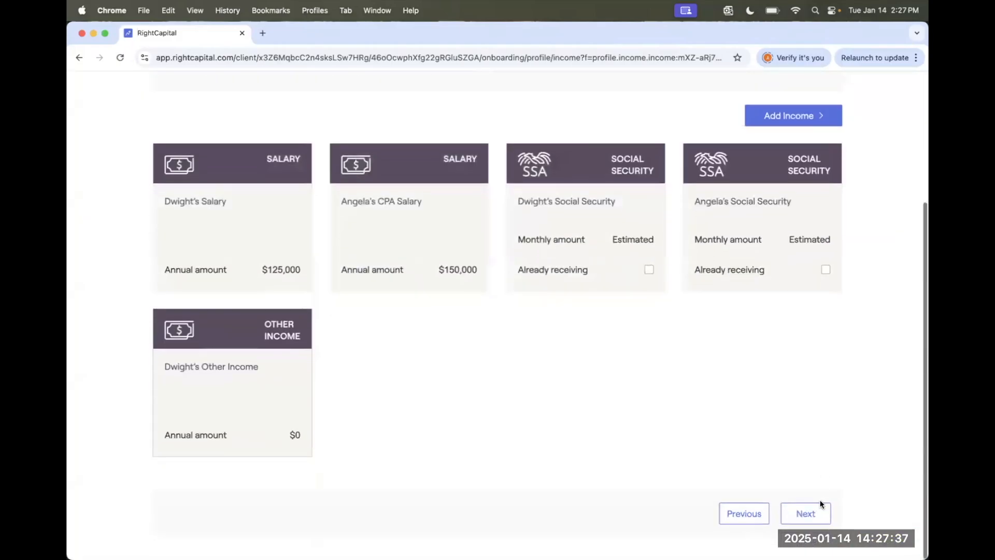
{"action": "left_click", "coordinate": [803, 522]}
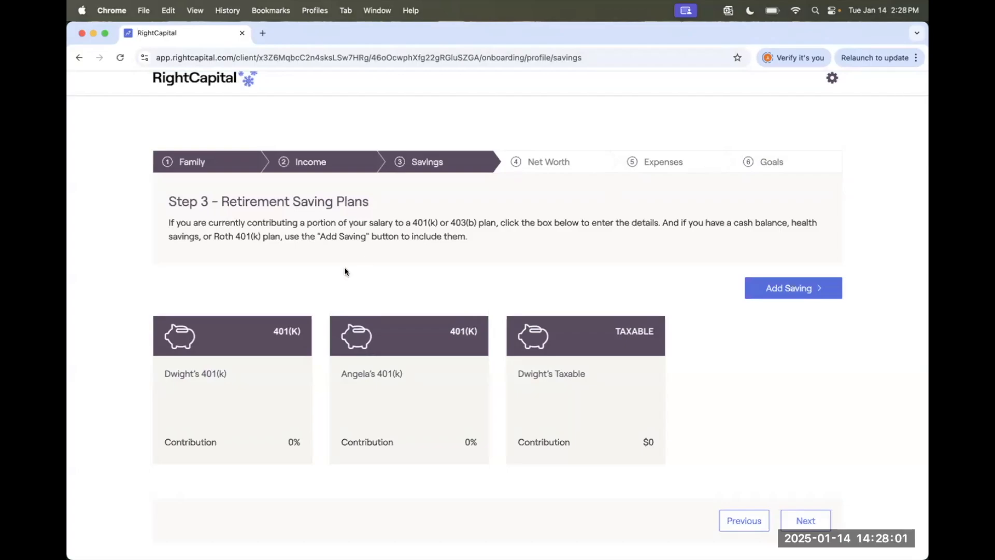
{"action": "left_click", "coordinate": [239, 381]}
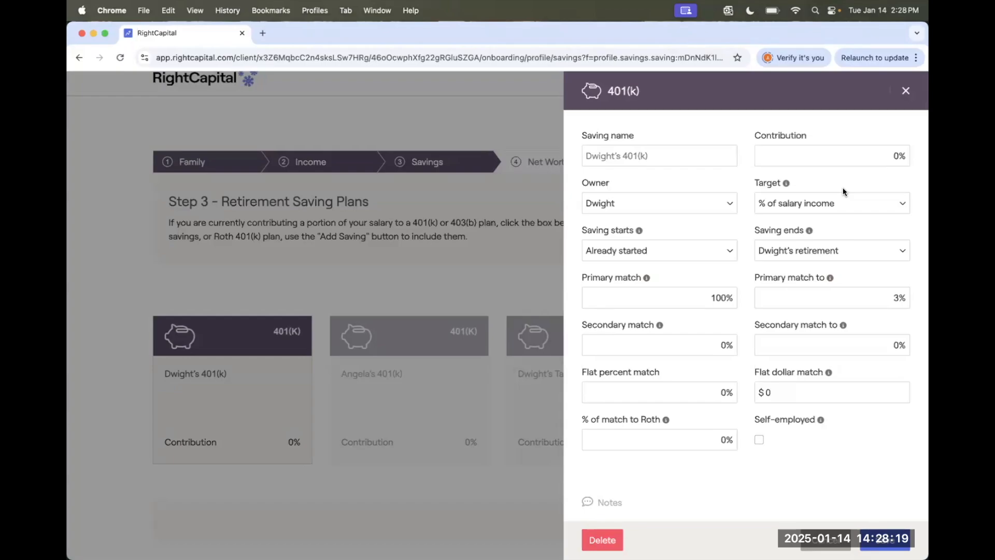
{"action": "left_click_drag", "start_coordinate": [894, 156], "coordinate": [906, 155]}
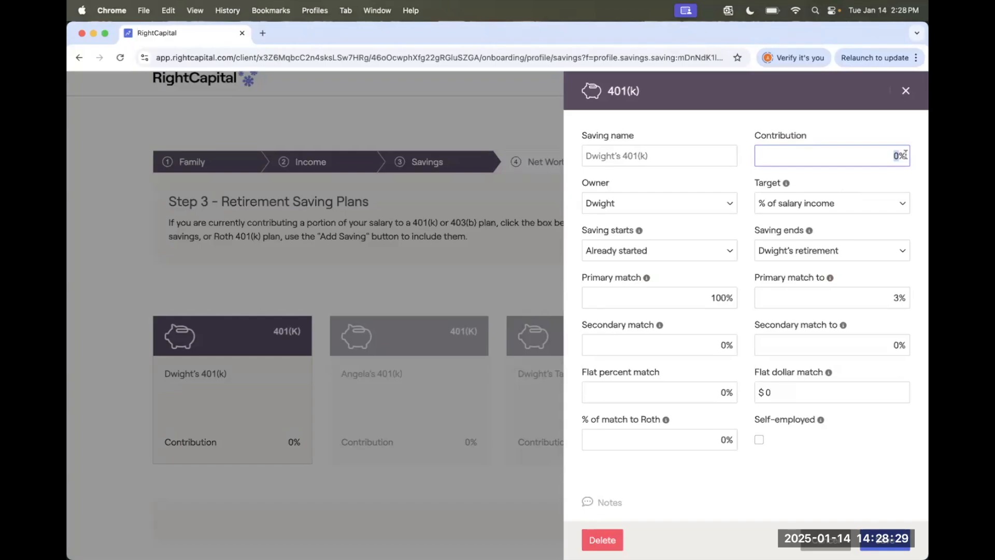
{"action": "left_click", "coordinate": [825, 205]}
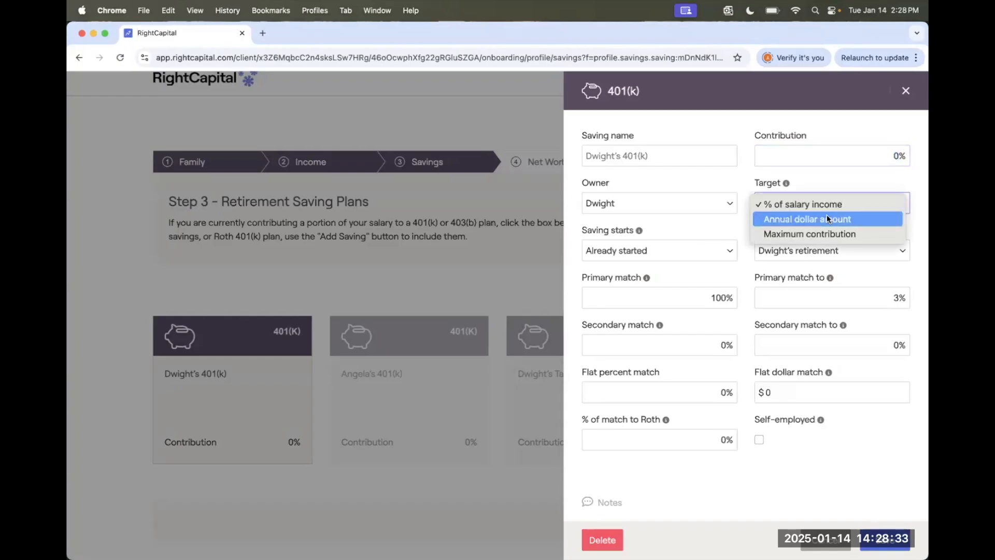
{"action": "left_click", "coordinate": [851, 219]}
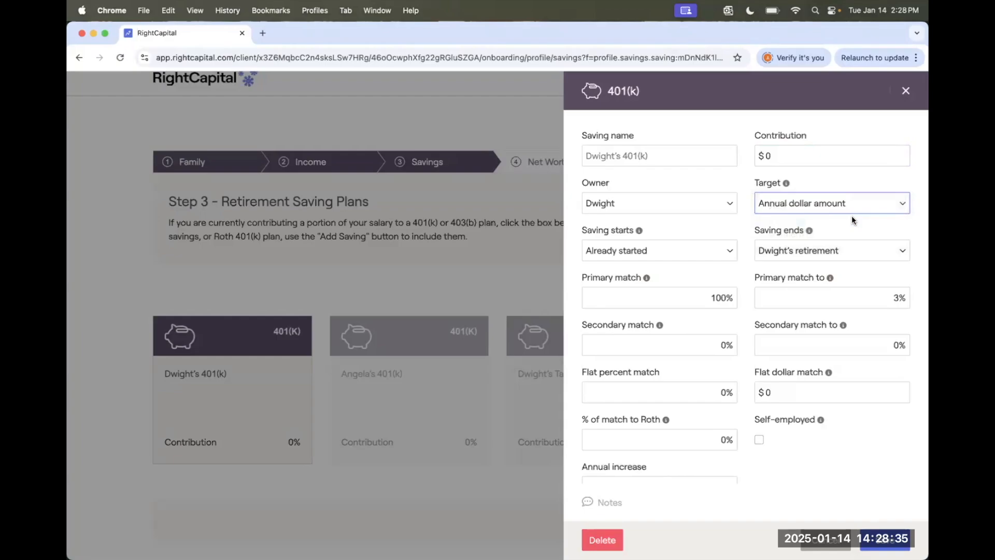
{"action": "left_click", "coordinate": [851, 204]}
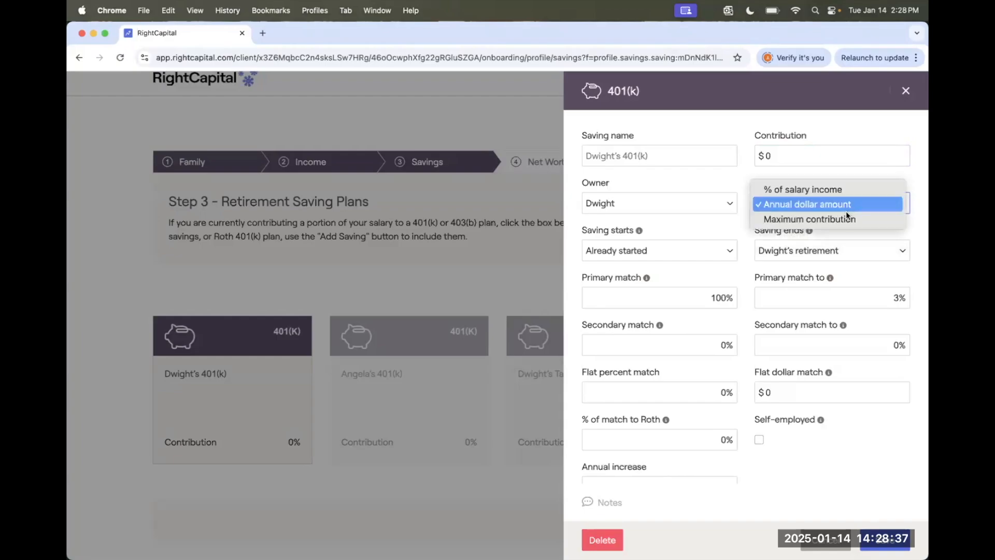
{"action": "left_click", "coordinate": [789, 222]}
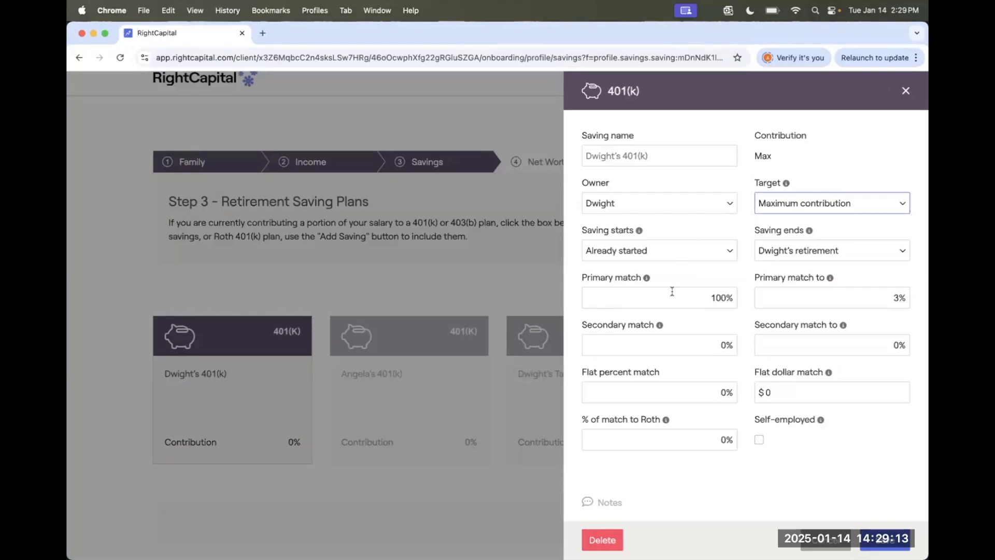
Set the primary match limit of the client's 401(k) to 6%, keeping the 100% primary match, and save.
{"action": "left_click", "coordinate": [720, 292]}
{"action": "double_click", "coordinate": [736, 293]}
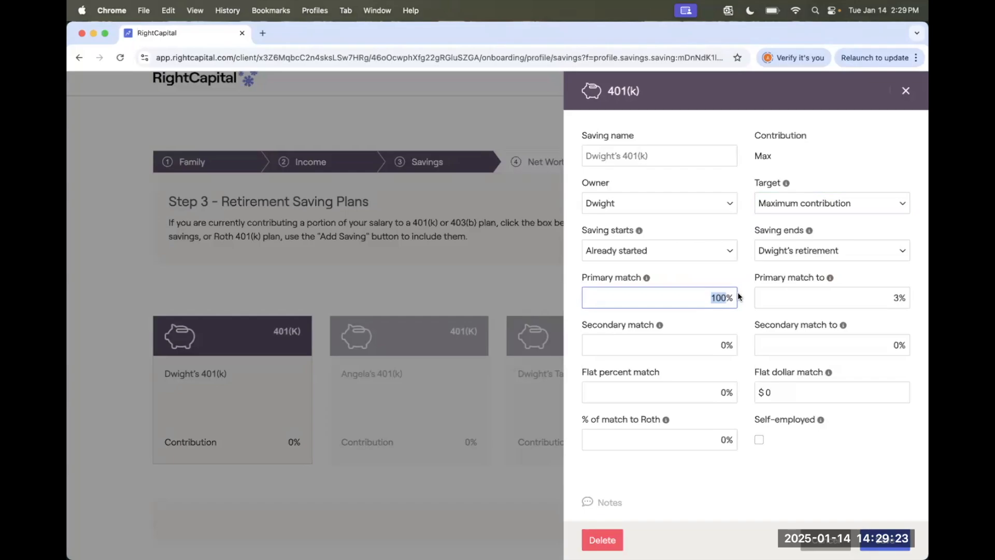
{"action": "left_click", "coordinate": [885, 300]}
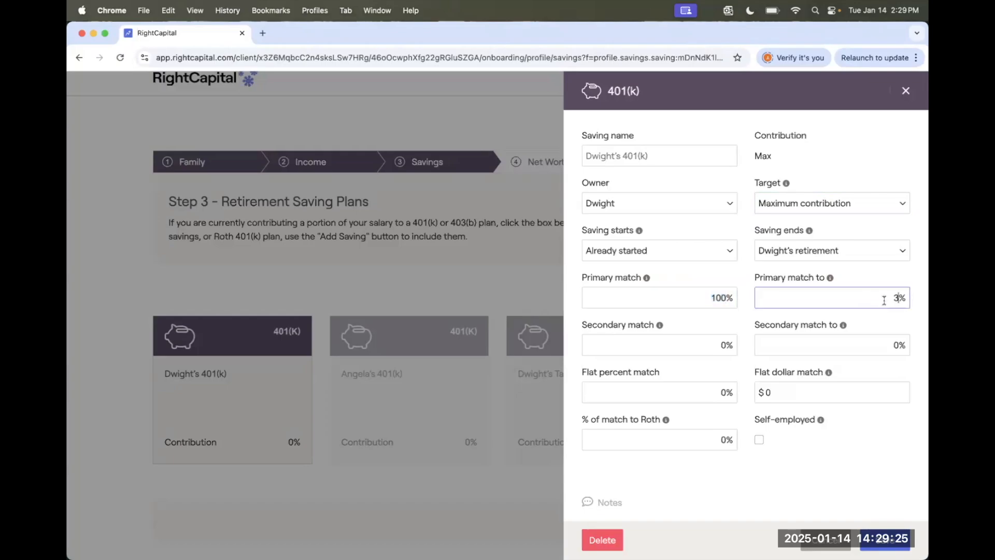
{"action": "key", "text": "BackSpace"}
{"action": "type", "text": "6"}
{"action": "left_click", "coordinate": [883, 528]}
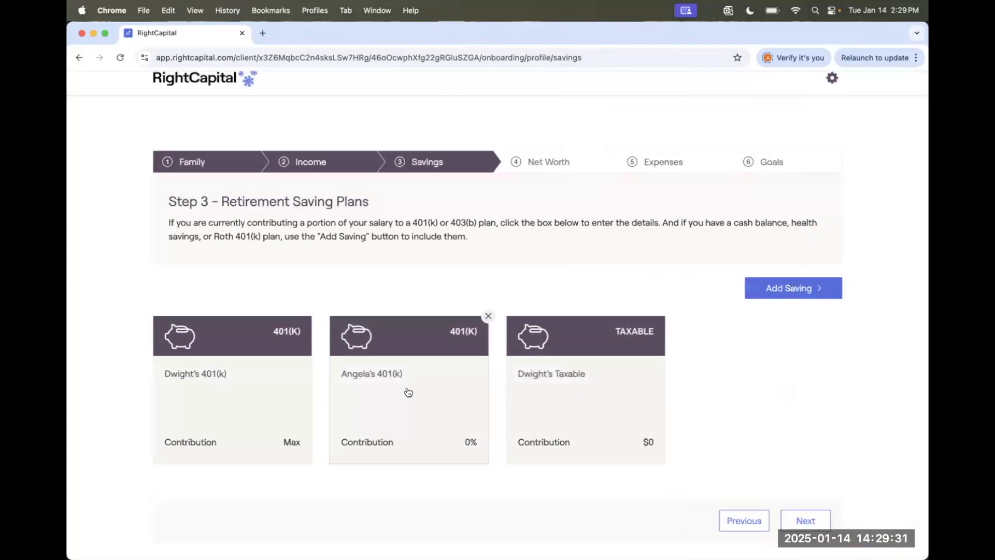
Set the contribution of the spouse's 401(k) to 3% of salary income.
{"action": "left_click", "coordinate": [408, 392]}
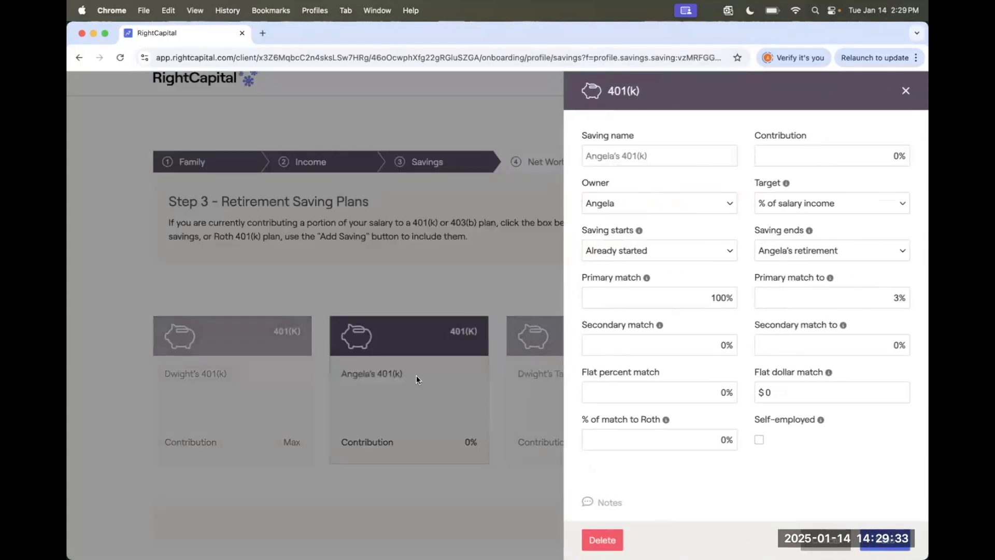
{"action": "left_click", "coordinate": [840, 157]}
{"action": "key", "text": "BackSpace"}
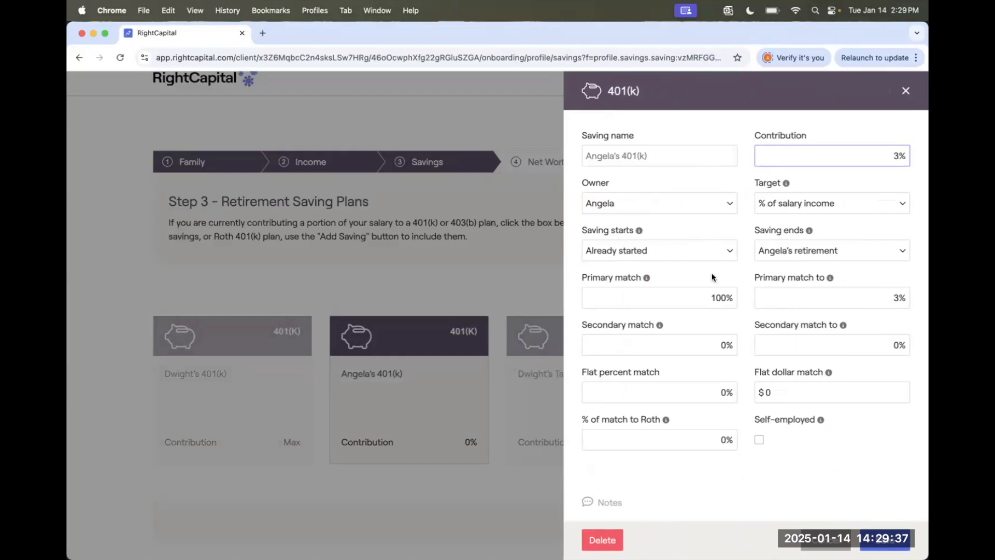
{"action": "type", "text": "3"}
{"action": "left_click", "coordinate": [713, 275]}
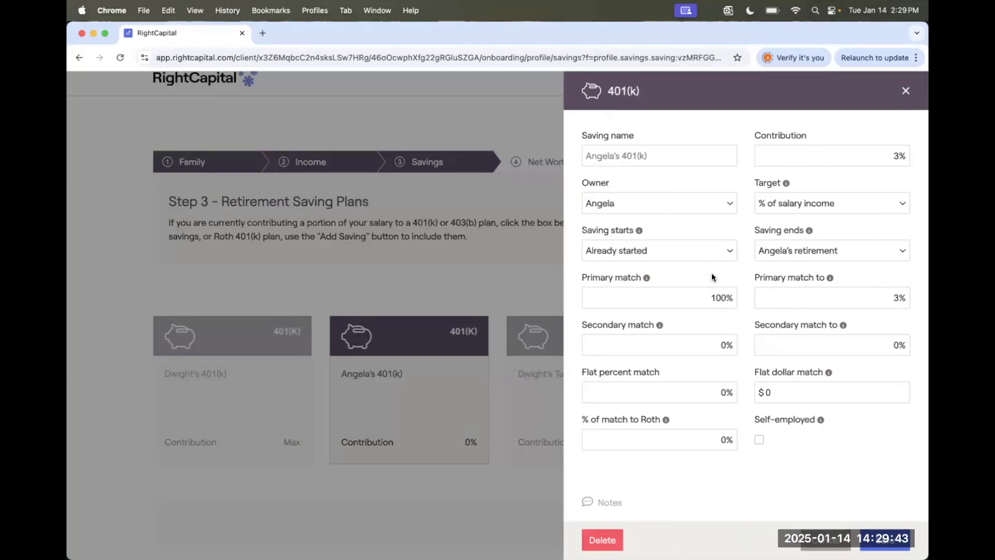
Set the primary match of the spouse's 401(k) to 50%, keeping the primary match limit at 3%.
{"action": "left_click", "coordinate": [693, 295]}
{"action": "type", "text": "50"}
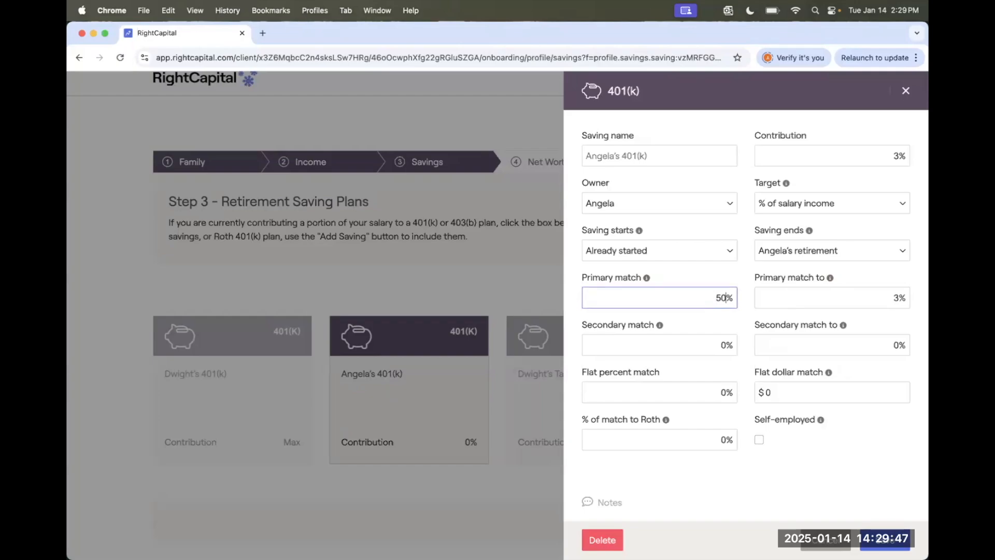
{"action": "left_click", "coordinate": [870, 297]}
{"action": "double_click", "coordinate": [898, 297]}
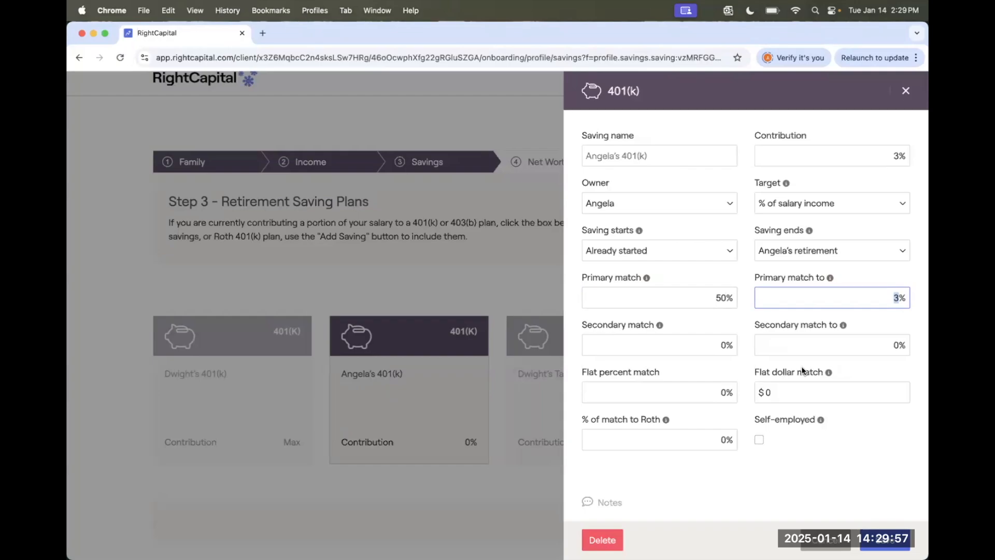
Set the flat dollar match of the spouse's 401(k) to $5,000 and save the plan.
{"action": "left_click", "coordinate": [799, 392]}
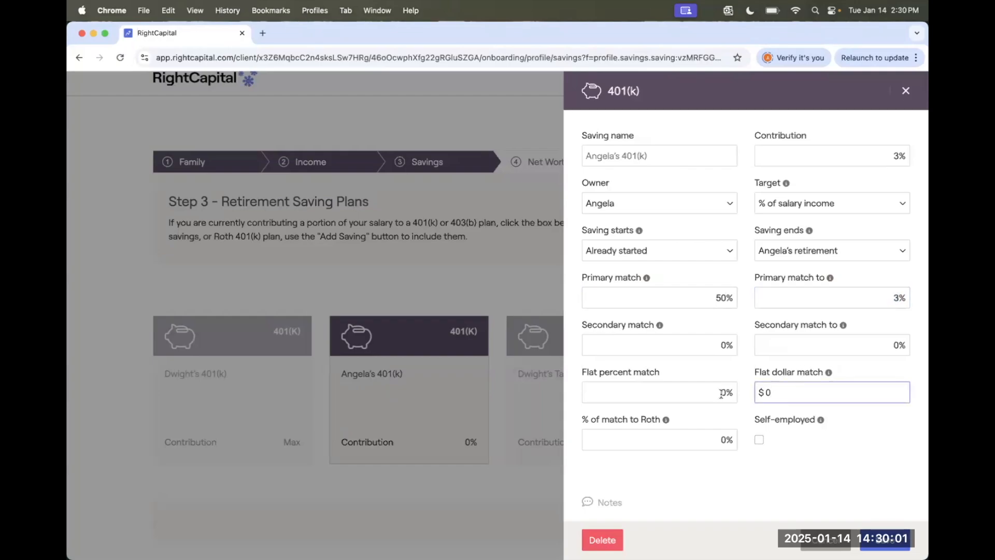
{"action": "key", "text": "BackSpace"}
{"action": "type", "text": "5,000"}
{"action": "left_click", "coordinate": [886, 544]}
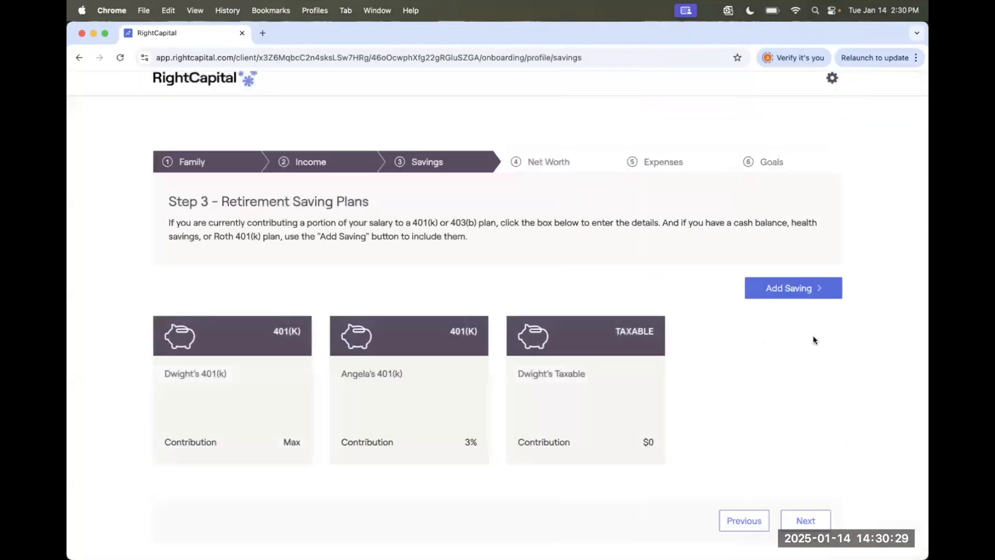
Add a Tax-Deferred saving from the Other saving types to the retirement saving plans.
{"action": "left_click", "coordinate": [796, 294]}
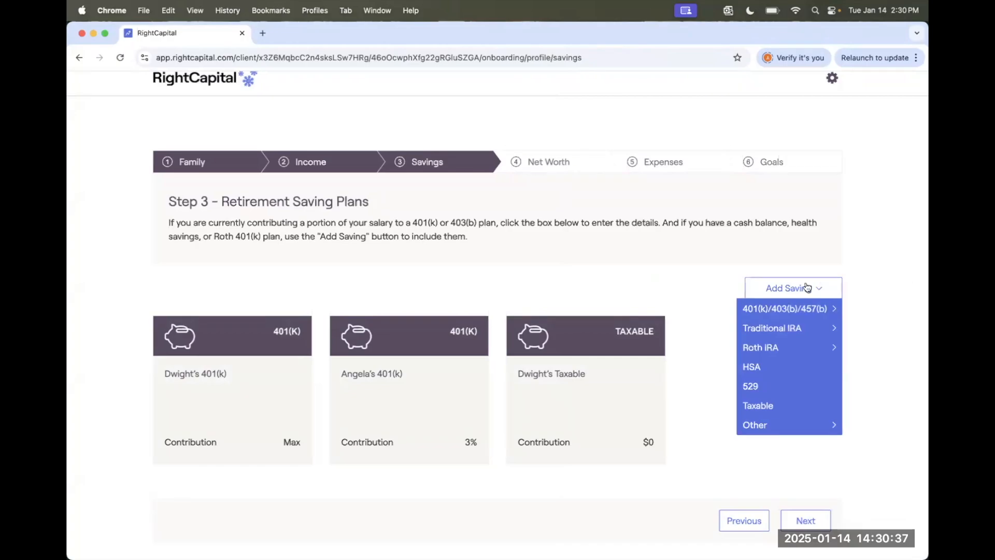
{"action": "mouse_move", "coordinate": [788, 308]}
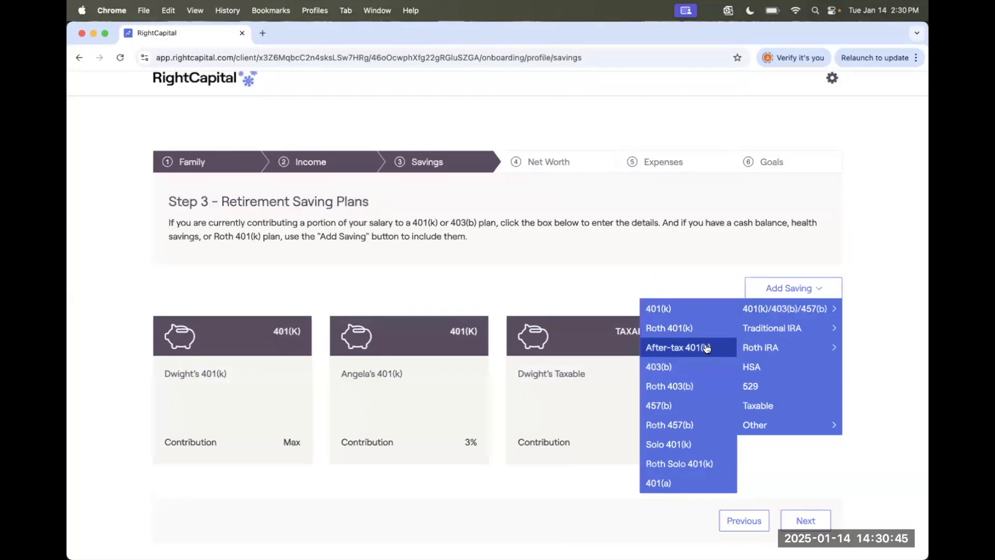
{"action": "mouse_move", "coordinate": [760, 330]}
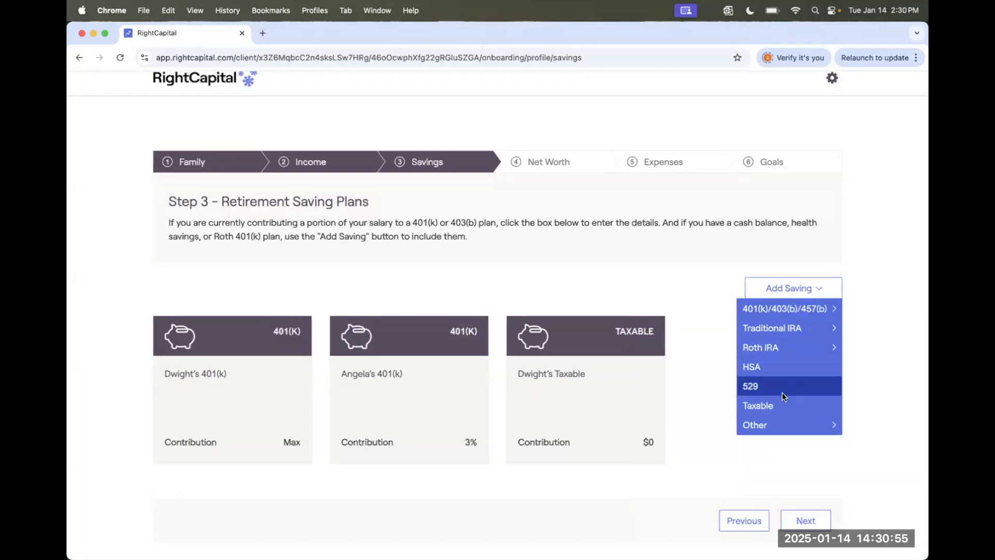
{"action": "mouse_move", "coordinate": [780, 424]}
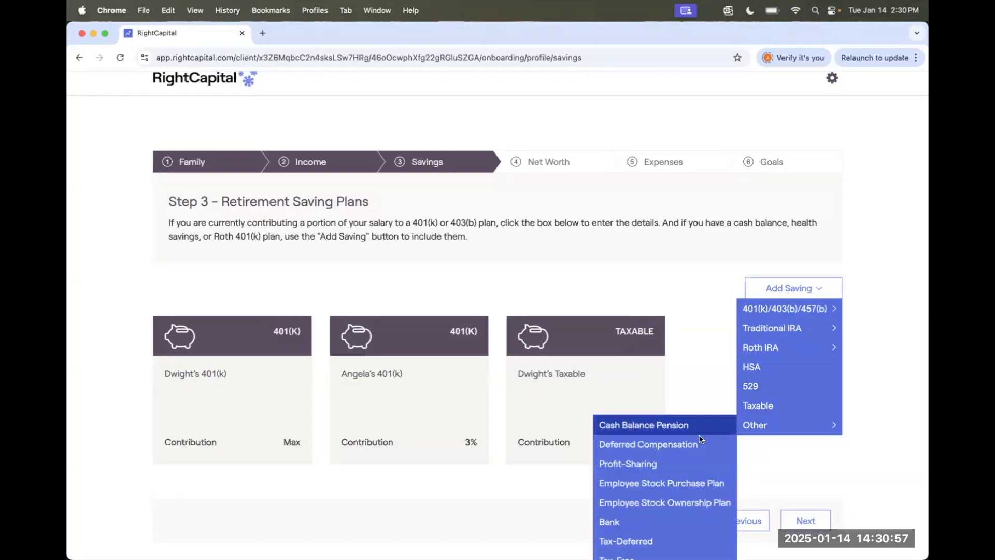
{"action": "scroll", "coordinate": [698, 435], "scroll_direction": "down", "scroll_amount": 1}
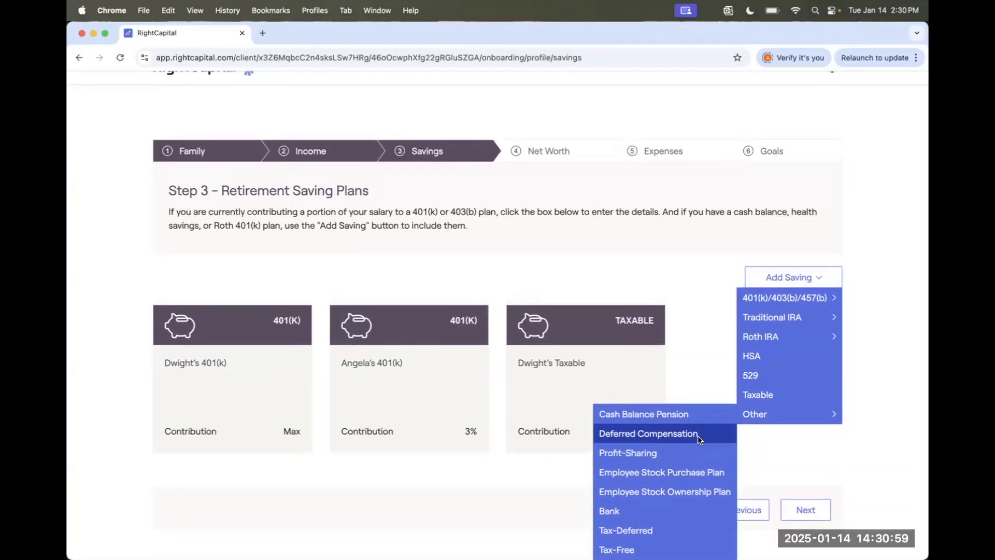
{"action": "left_click", "coordinate": [663, 528]}
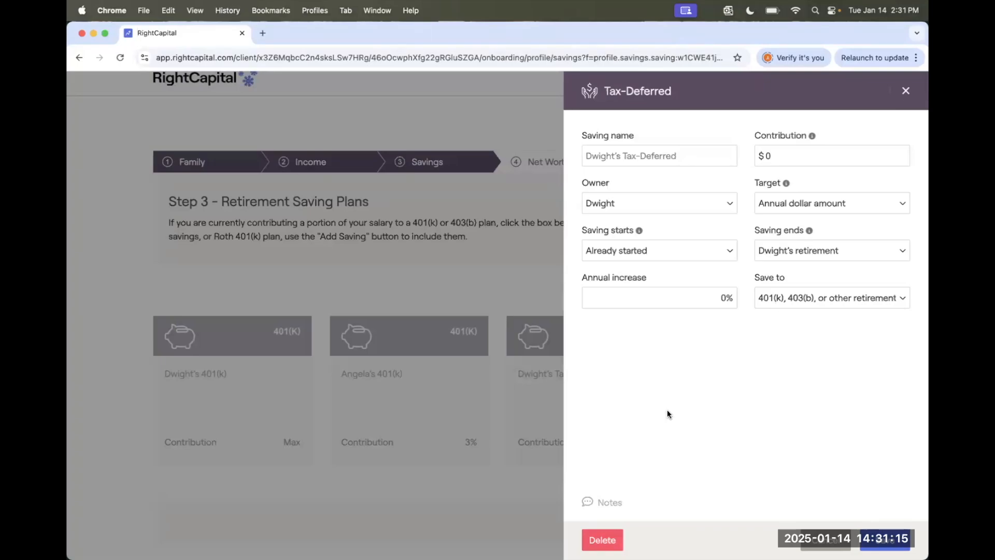
Name the tax-deferred saving as the client's "Lump sum pension" and set its contribution to $350,000.
{"action": "left_click", "coordinate": [635, 162]}
{"action": "type", "text": "Dwight's "}
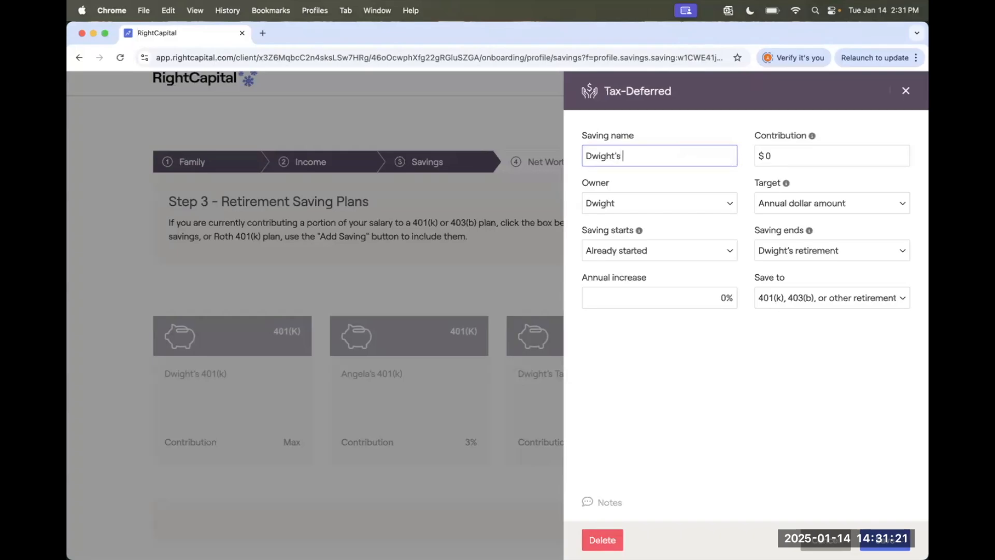
{"action": "type", "text": "Lump sum pension"}
{"action": "key", "text": "Tab"}
{"action": "type", "text": "35"}
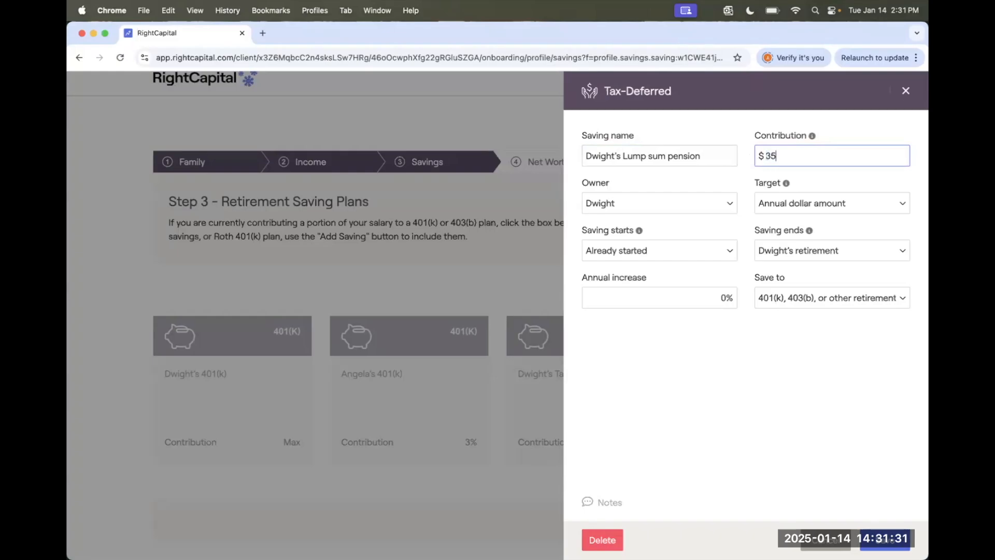
{"action": "type", "text": "0,000"}
Start the lump sum pension saving at the client's retirement, keep it saving to the 401(k), 403(b), or other retirement plan, and save.
{"action": "left_click", "coordinate": [651, 251]}
{"action": "left_click", "coordinate": [650, 263]}
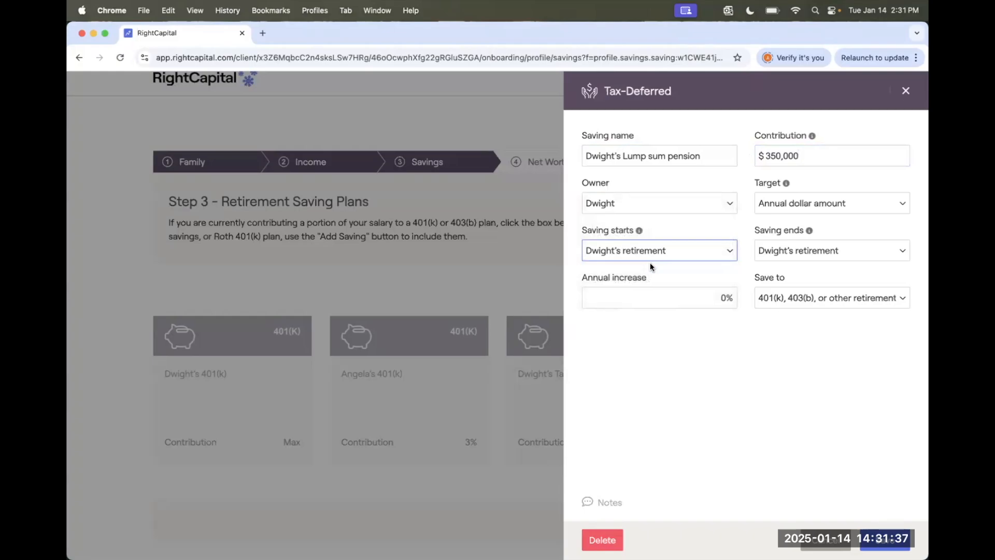
{"action": "left_click", "coordinate": [785, 299]}
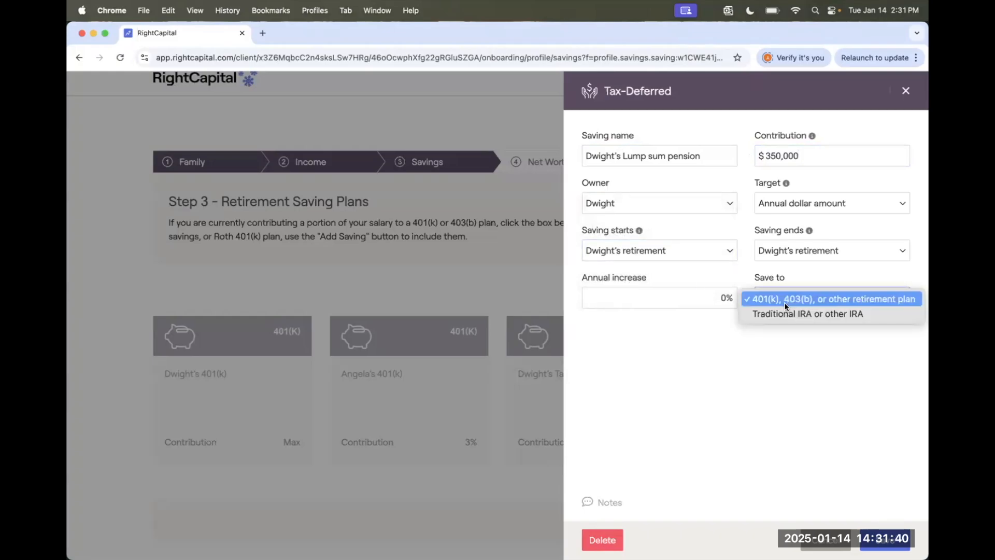
{"action": "left_click", "coordinate": [783, 335]}
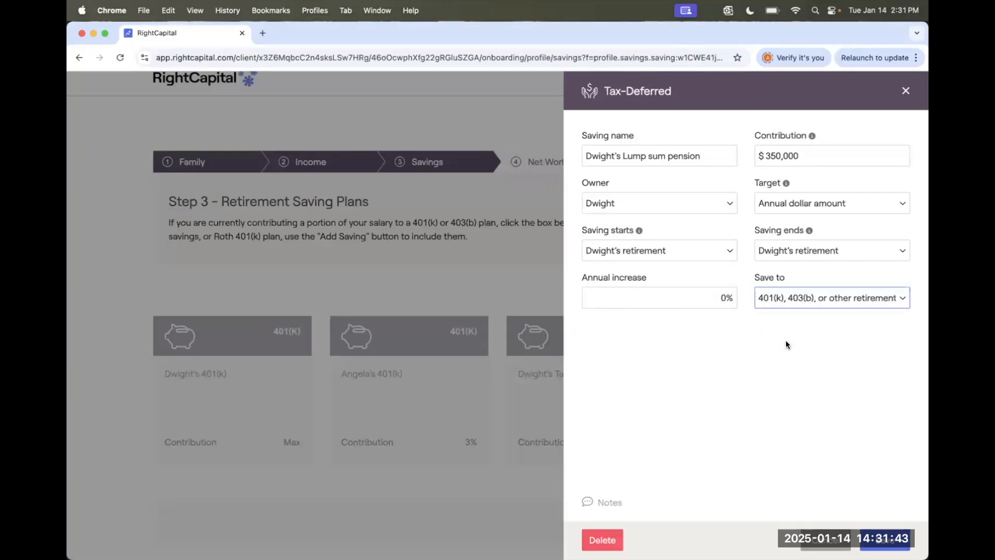
{"action": "left_click", "coordinate": [887, 541]}
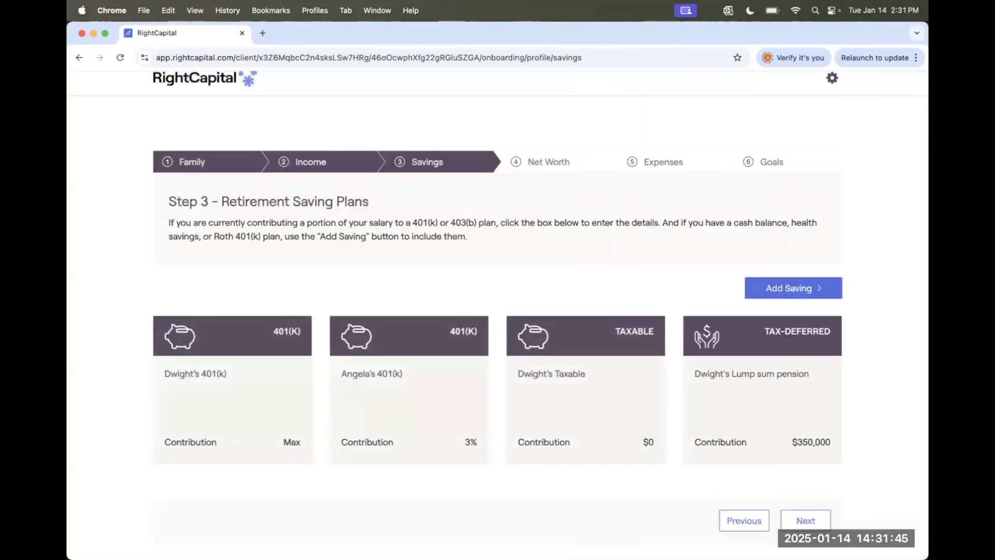
Continue to the Net Worth step and add an account of type Other.
{"action": "left_click", "coordinate": [807, 523]}
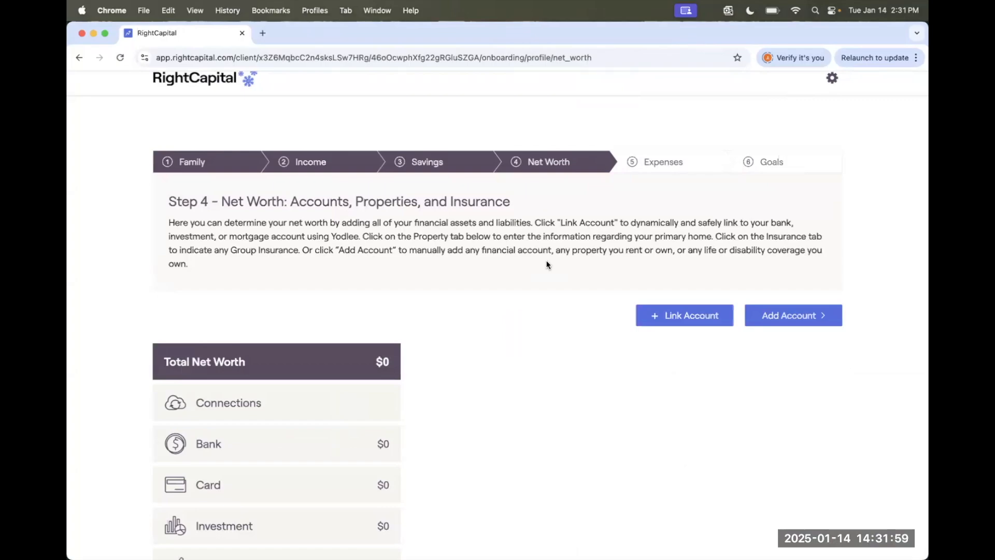
{"action": "scroll", "coordinate": [546, 264], "scroll_direction": "down", "scroll_amount": 3}
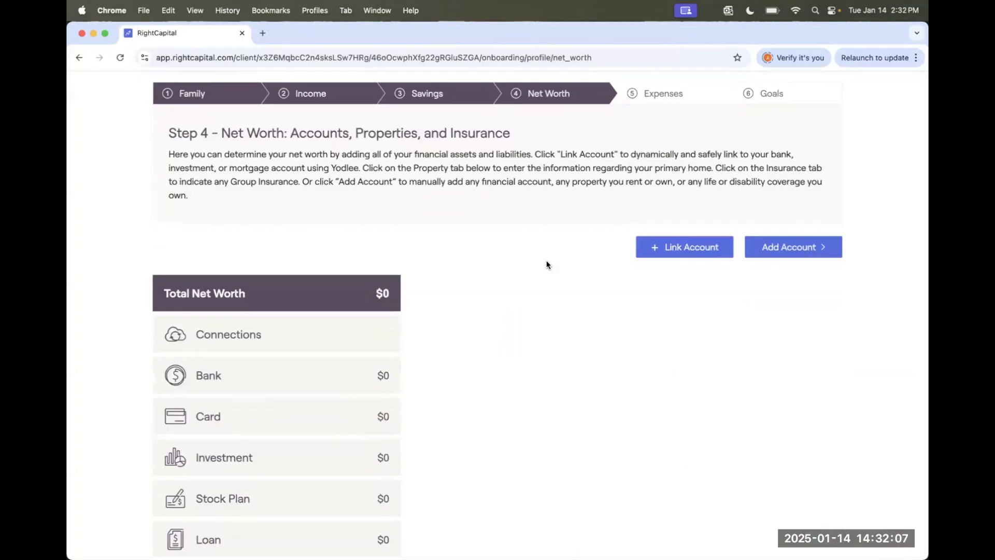
{"action": "scroll", "coordinate": [546, 261], "scroll_direction": "down", "scroll_amount": 3}
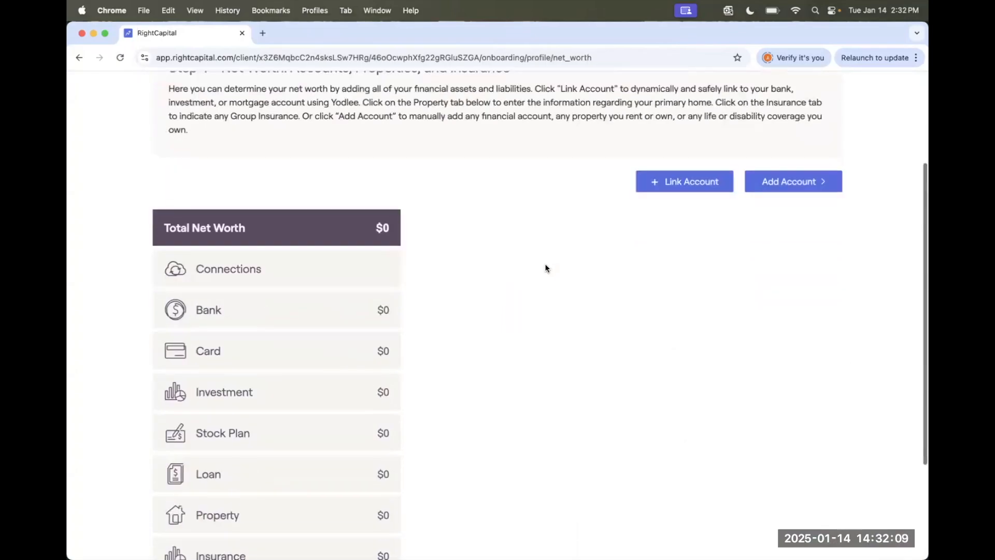
{"action": "left_click", "coordinate": [799, 182]}
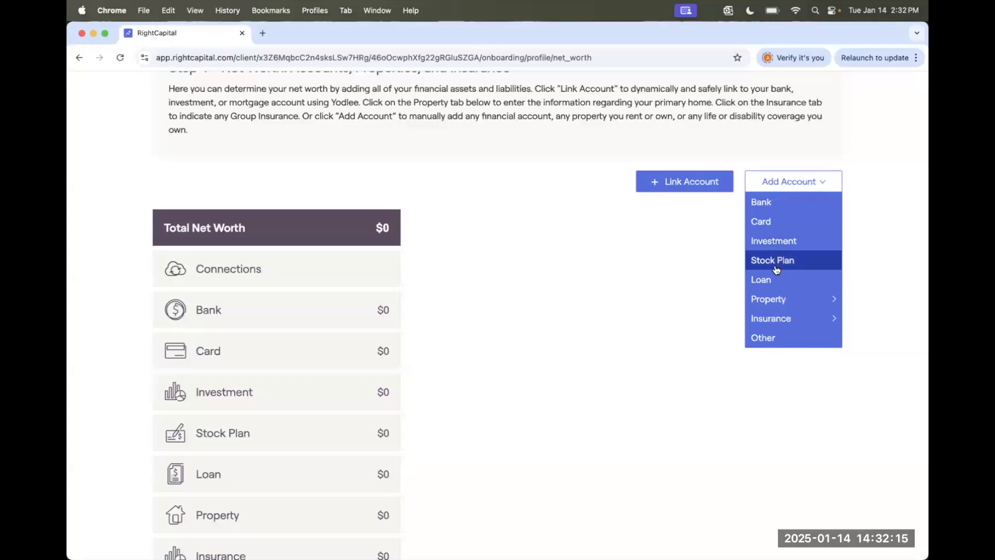
{"action": "mouse_move", "coordinate": [776, 304]}
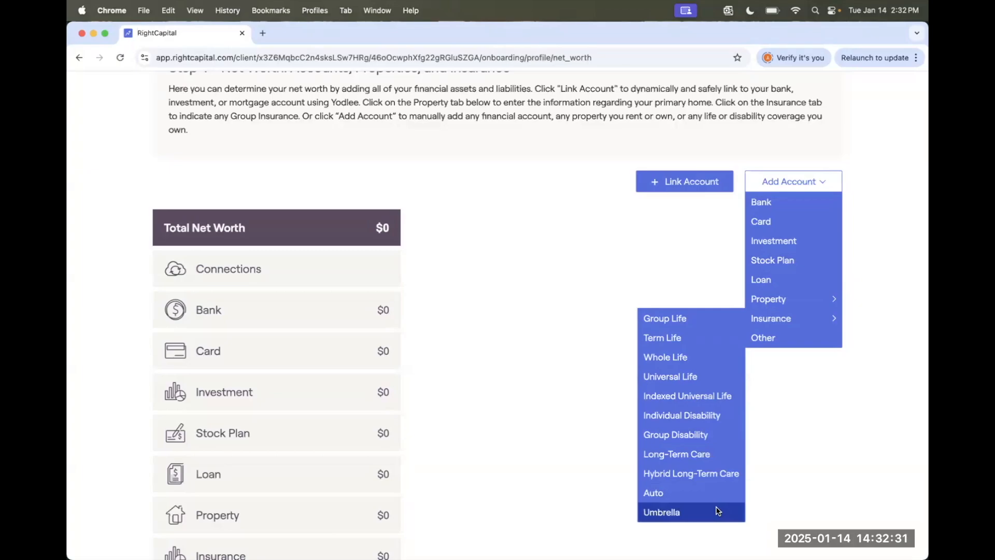
{"action": "left_click", "coordinate": [760, 337]}
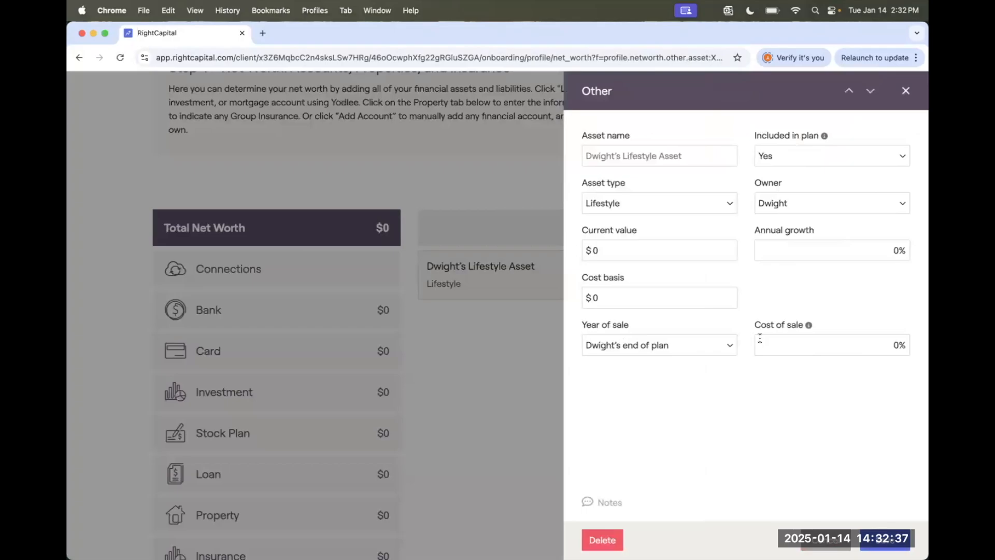
Keep the asset type as Lifestyle, name the asset "Family Minivan" and set its current value to $28,000.
{"action": "left_click", "coordinate": [666, 203]}
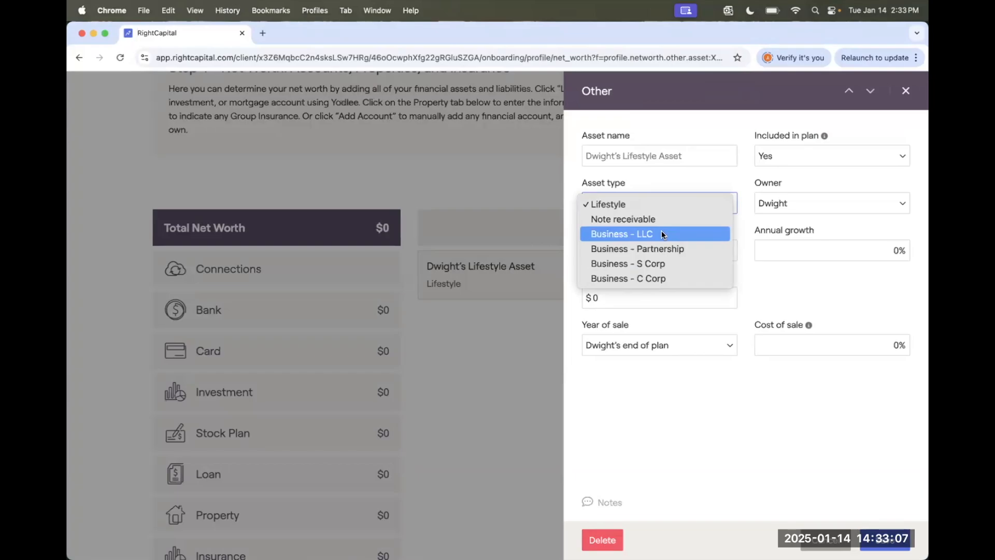
{"action": "left_click", "coordinate": [661, 172]}
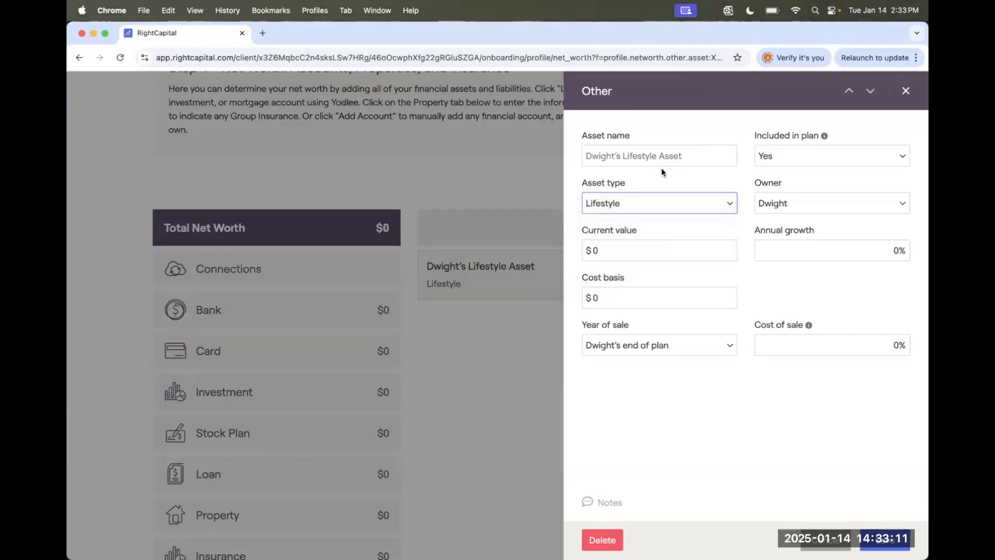
{"action": "left_click", "coordinate": [654, 157]}
{"action": "type", "text": "Family "}
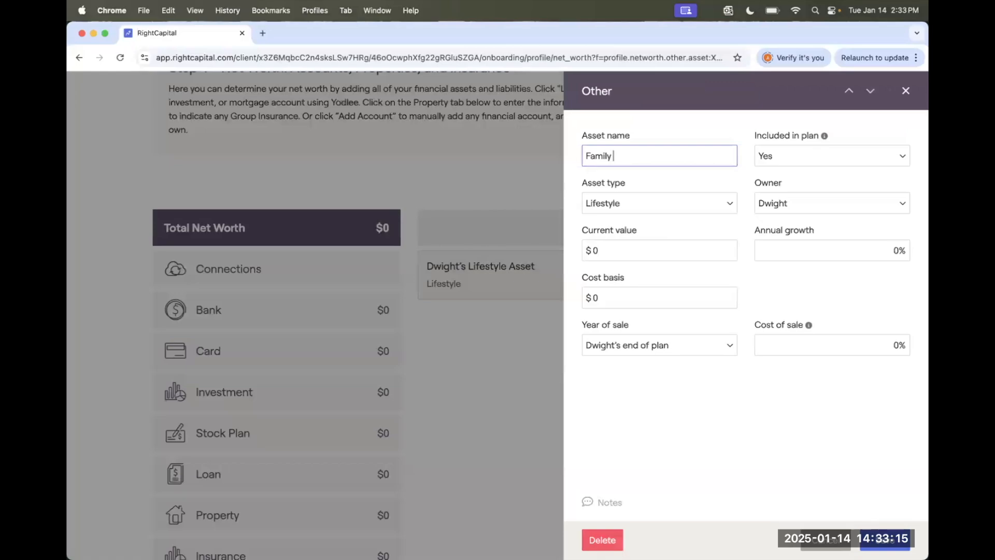
{"action": "type", "text": "Minivan"}
{"action": "left_click", "coordinate": [626, 250]}
{"action": "type", "text": "28000"}
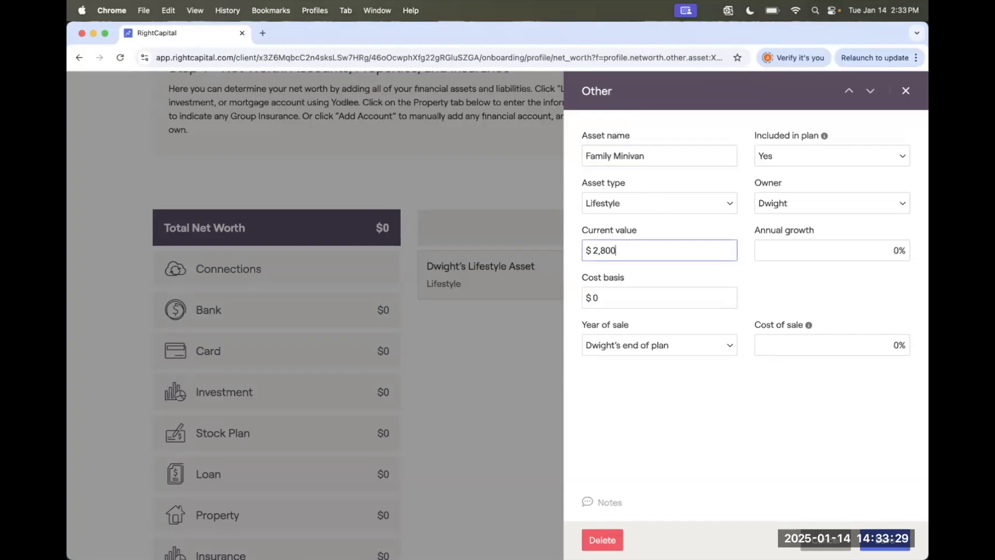
Set the Family Minivan's annual growth to -2% and its cost basis to $30,000.
{"action": "key", "text": "Tab"}
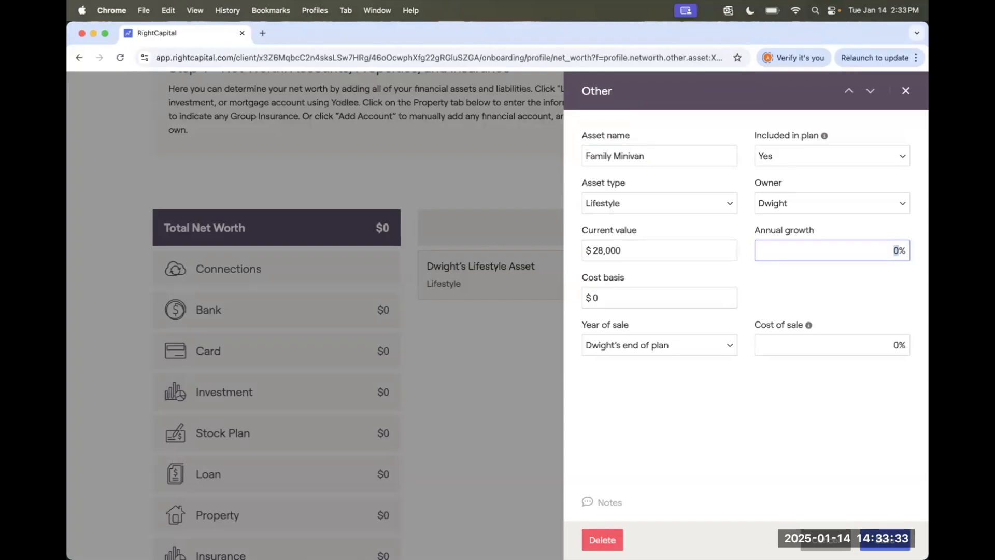
{"action": "type", "text": "-2"}
{"action": "left_click", "coordinate": [604, 296]}
{"action": "type", "text": "30000"}
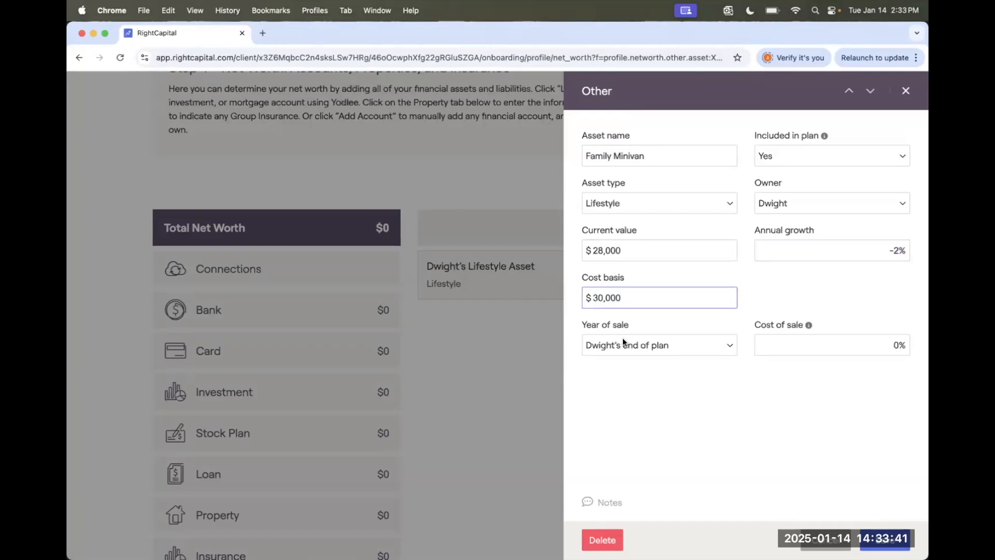
Change the Family Minivan's owner to Joint and save the asset.
{"action": "left_click", "coordinate": [781, 202]}
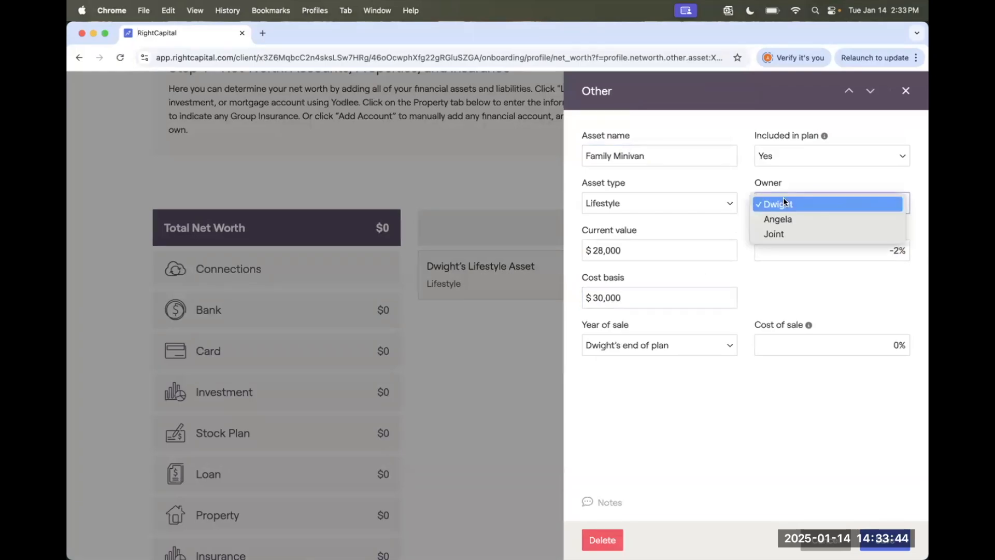
{"action": "left_click", "coordinate": [790, 236]}
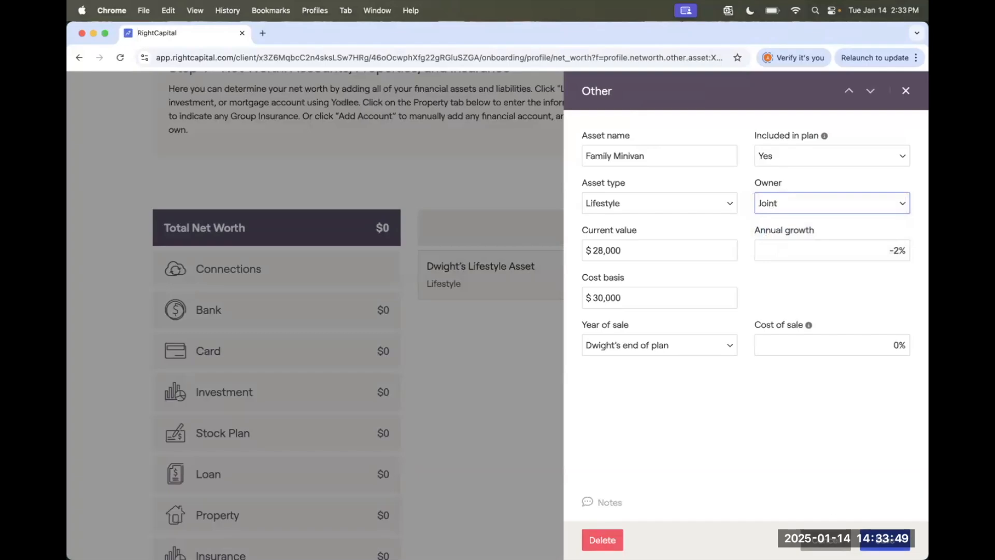
{"action": "left_click", "coordinate": [887, 540]}
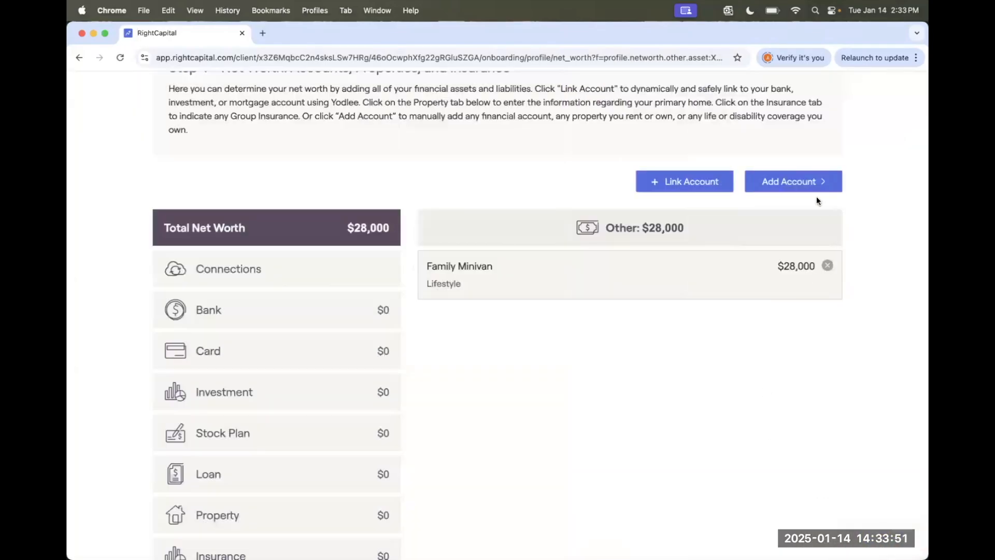
Add a bank account named "Joint Checking" with a $75,000 balance and set its owner to Joint.
{"action": "left_click", "coordinate": [806, 185]}
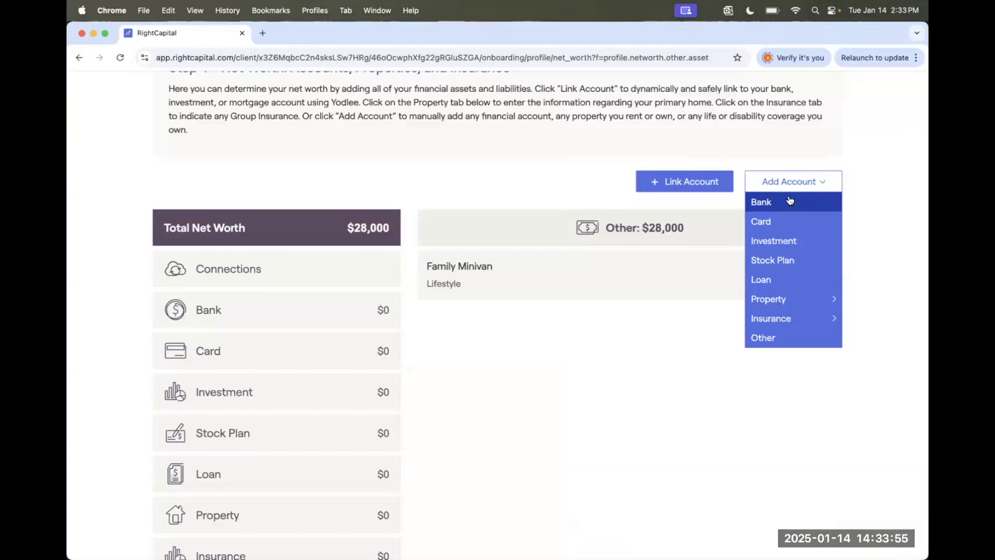
{"action": "left_click", "coordinate": [789, 200]}
{"action": "left_click", "coordinate": [664, 158]}
{"action": "type", "text": "Joint Checking"}
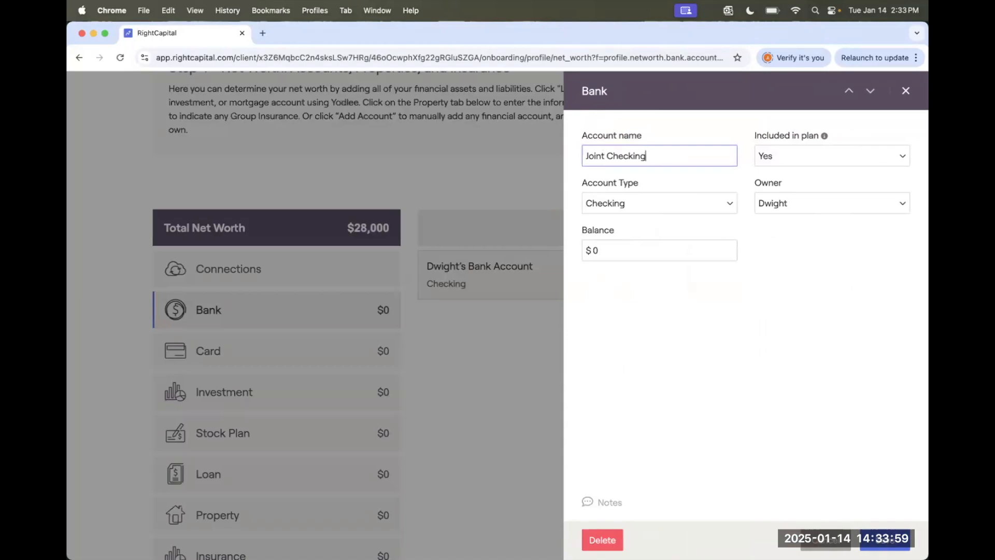
{"action": "left_click", "coordinate": [616, 255]}
{"action": "type", "text": "75,000"}
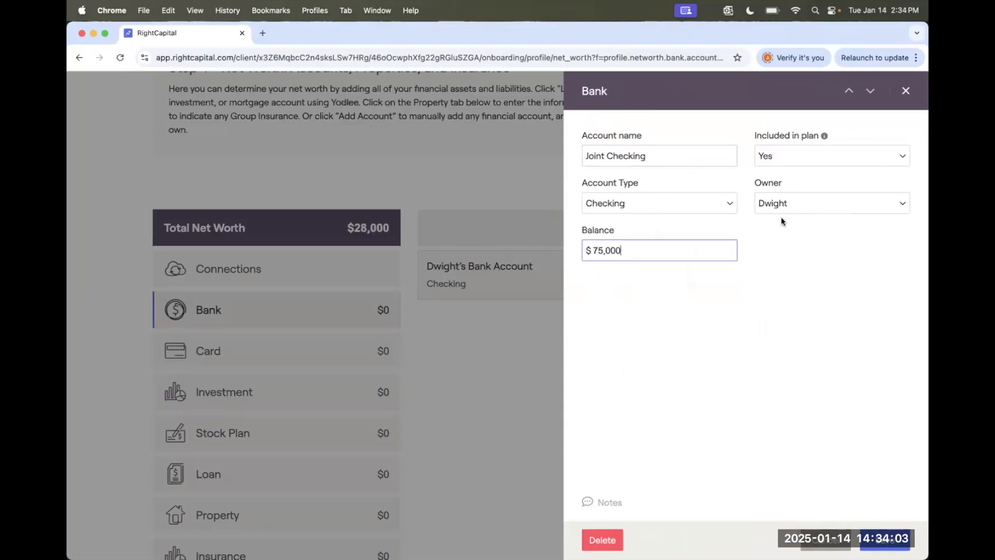
{"action": "left_click", "coordinate": [794, 203]}
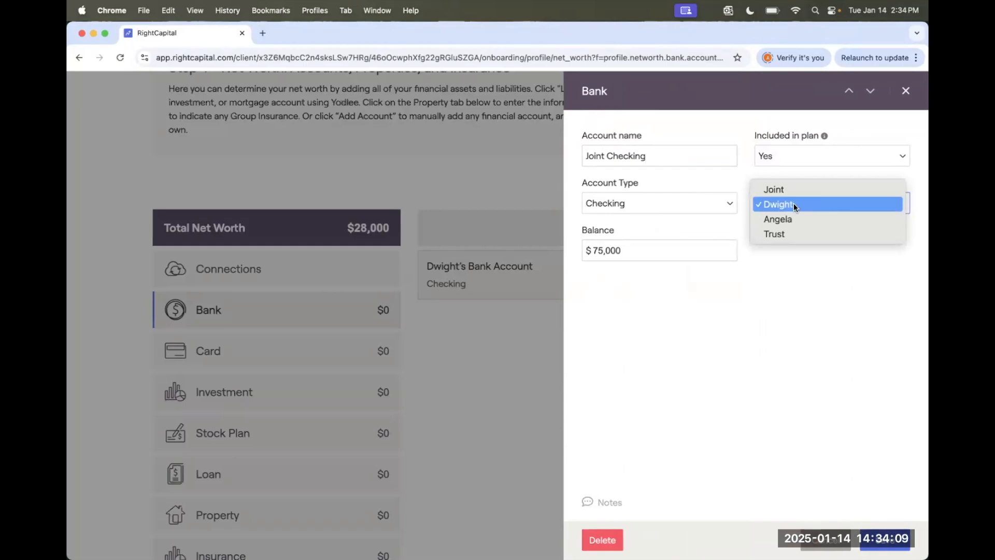
{"action": "key", "text": "Escape"}
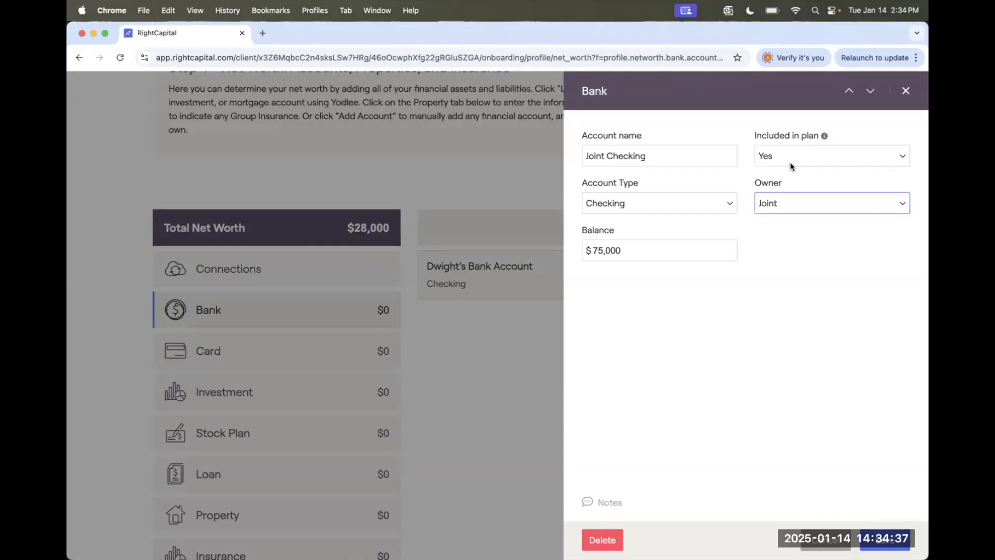
Try the No and Balance sheet only options for including Joint Checking in the plan, and return the setting to Yes.
{"action": "left_click", "coordinate": [791, 166]}
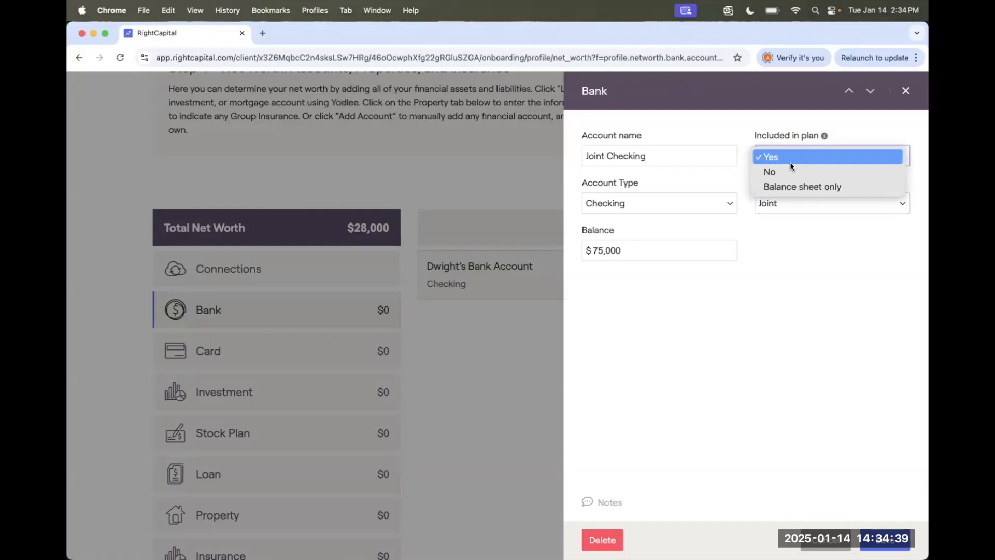
{"action": "left_click", "coordinate": [787, 172]}
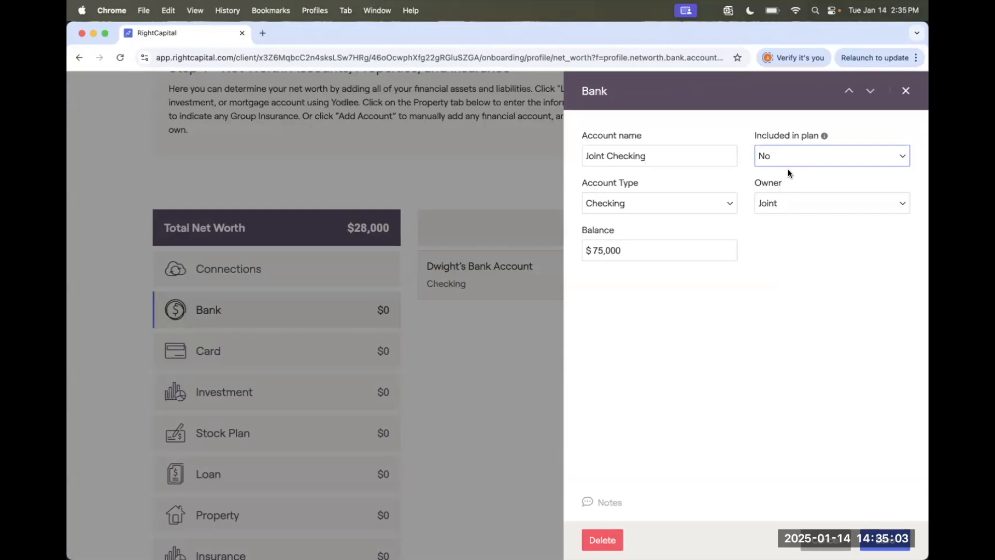
{"action": "left_click", "coordinate": [782, 163]}
{"action": "left_click", "coordinate": [783, 170]}
{"action": "left_click", "coordinate": [784, 155]}
{"action": "left_click", "coordinate": [784, 126]}
Save the Joint Checking account and add an investment account named "Joint Brokerage".
{"action": "left_click", "coordinate": [882, 540]}
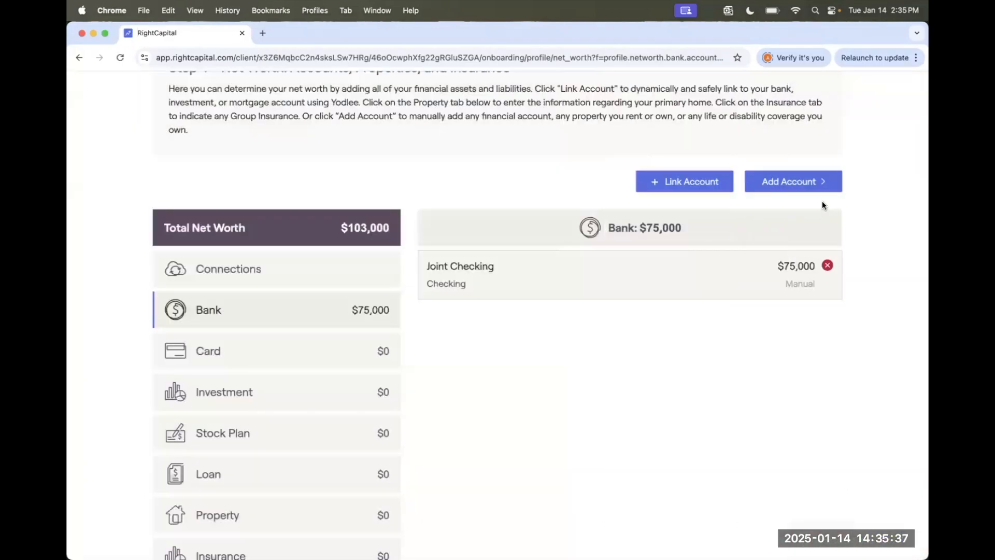
{"action": "left_click", "coordinate": [820, 182]}
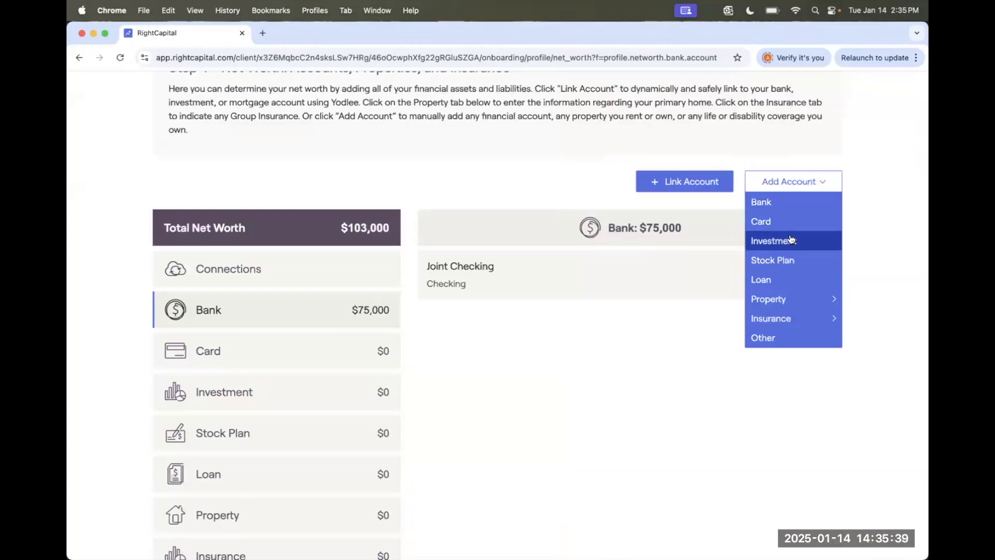
{"action": "left_click", "coordinate": [790, 237]}
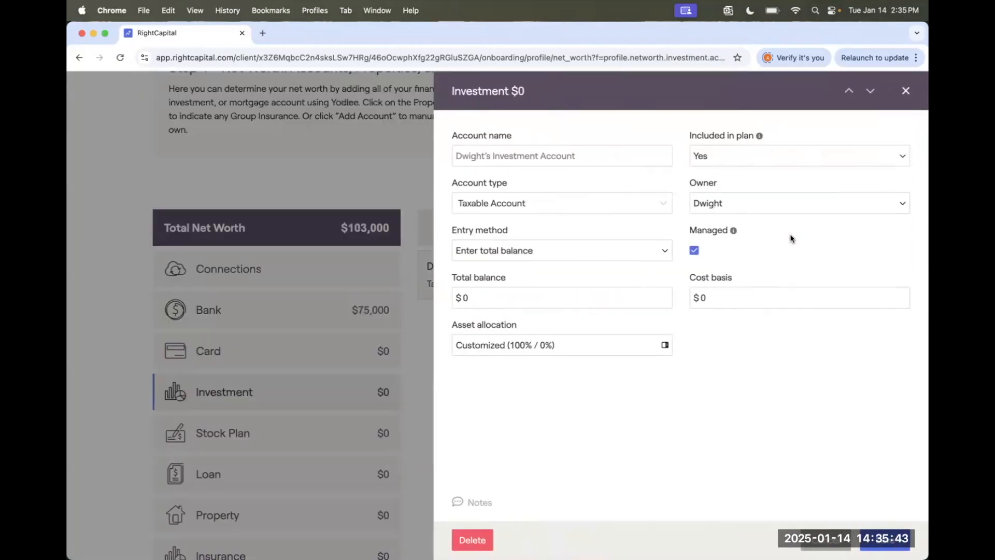
{"action": "left_click", "coordinate": [553, 156]}
{"action": "type", "text": "Joint Brokerage"}
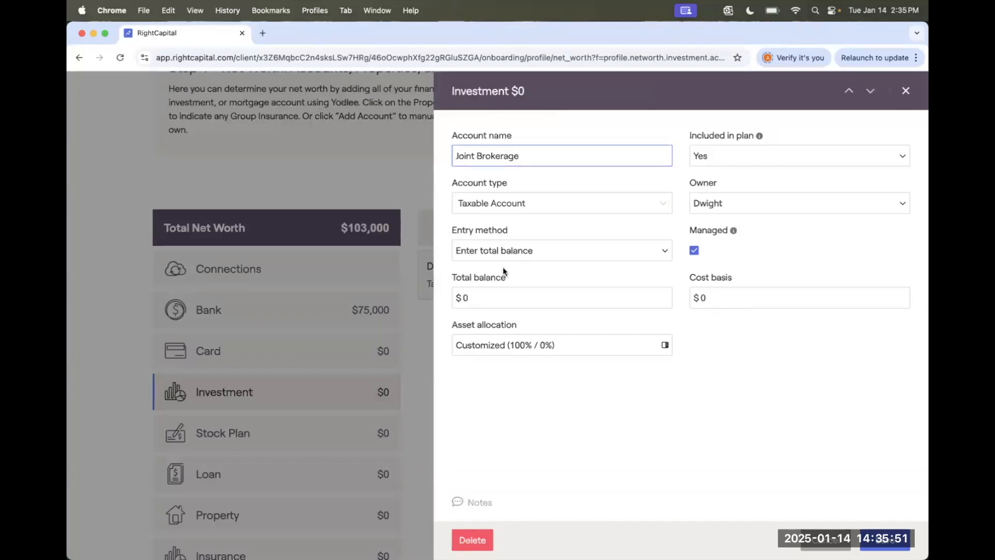
Give Joint Brokerage a total balance of $300,000 and a cost basis of $275,000, with Joint as its owner.
{"action": "left_click", "coordinate": [495, 295]}
{"action": "type", "text": "300000"}
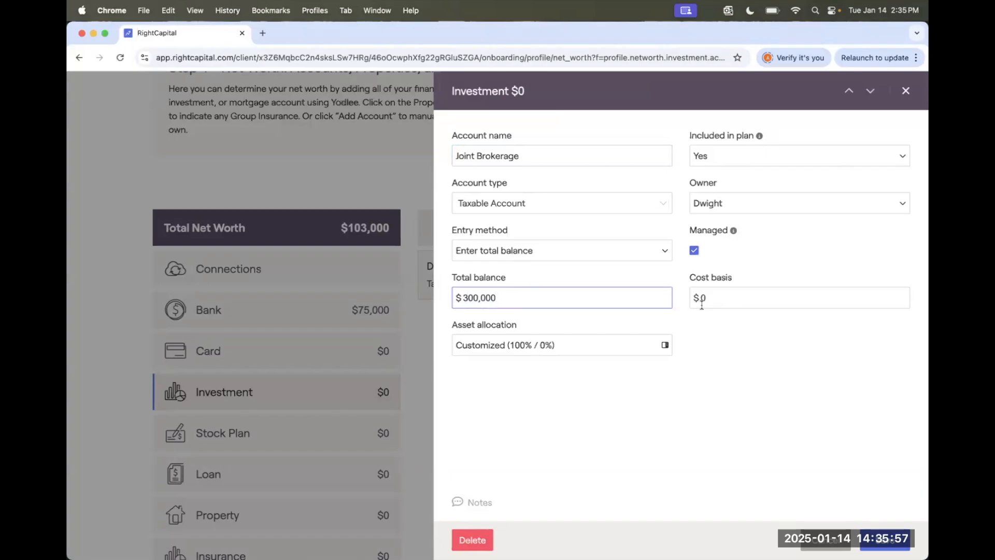
{"action": "left_click", "coordinate": [718, 296]}
{"action": "type", "text": "2750000"}
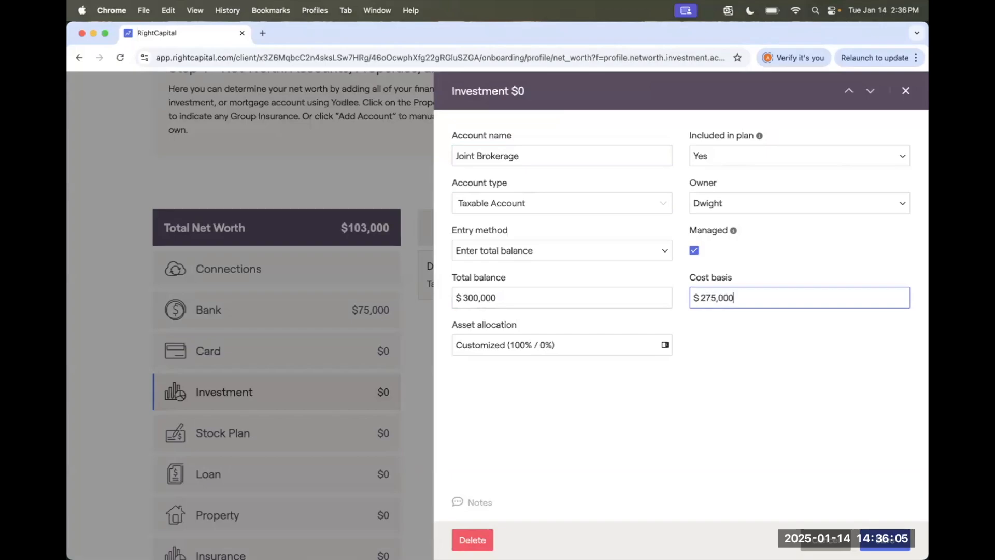
{"action": "left_click", "coordinate": [742, 207]}
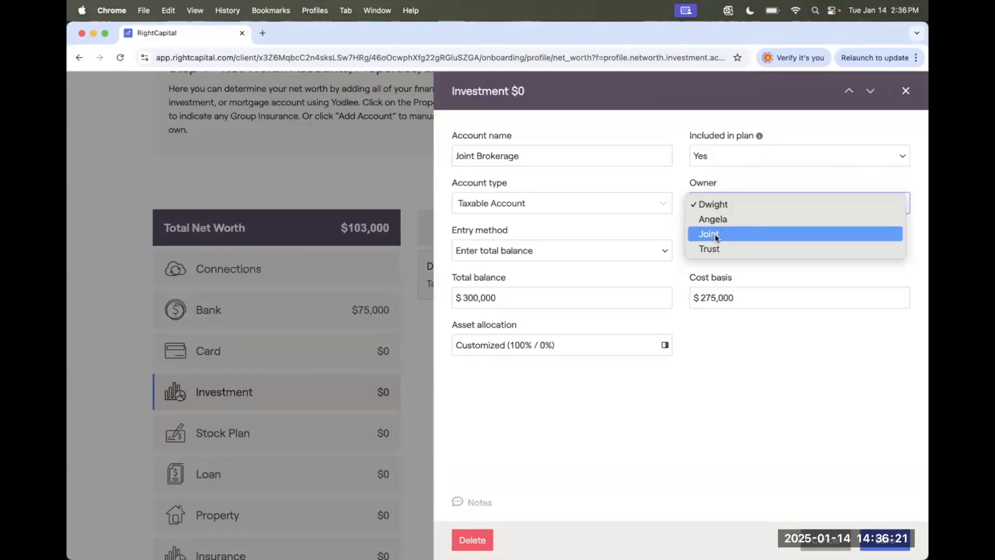
{"action": "left_click", "coordinate": [738, 232]}
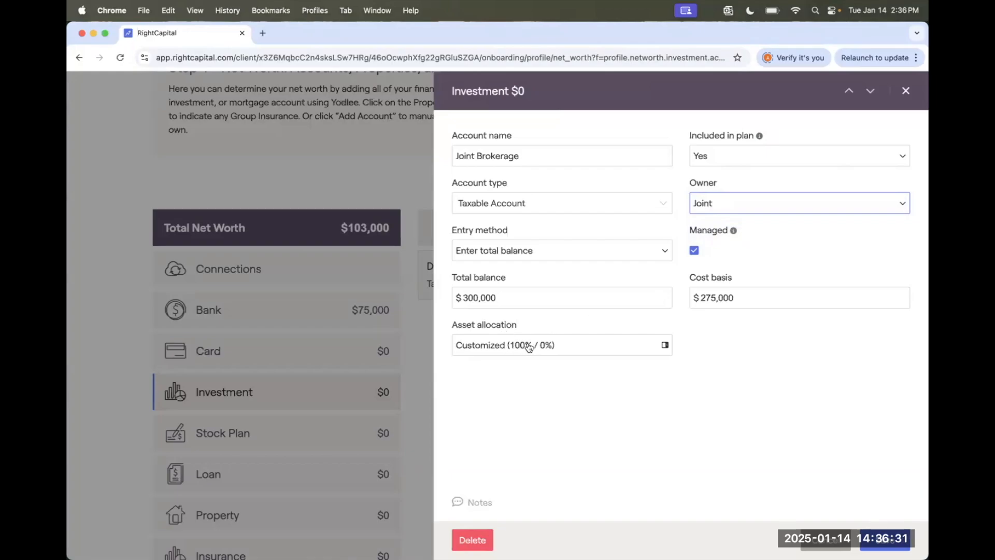
In Joint Brokerage's customized asset allocation, set Other to 0%, Large Growth to 25% and Emerging Markets to 25%.
{"action": "left_click", "coordinate": [576, 346]}
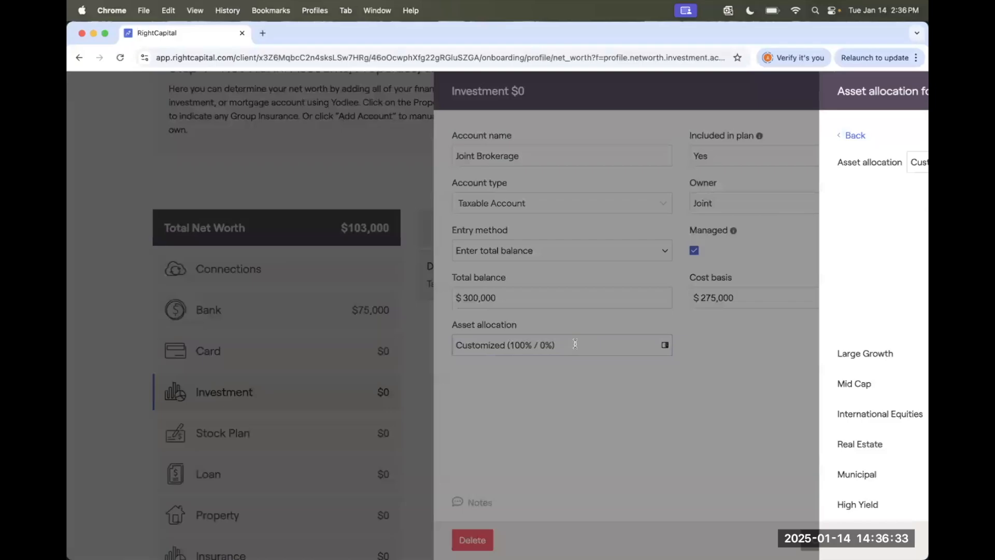
{"action": "scroll", "coordinate": [575, 344], "scroll_direction": "down", "scroll_amount": 3}
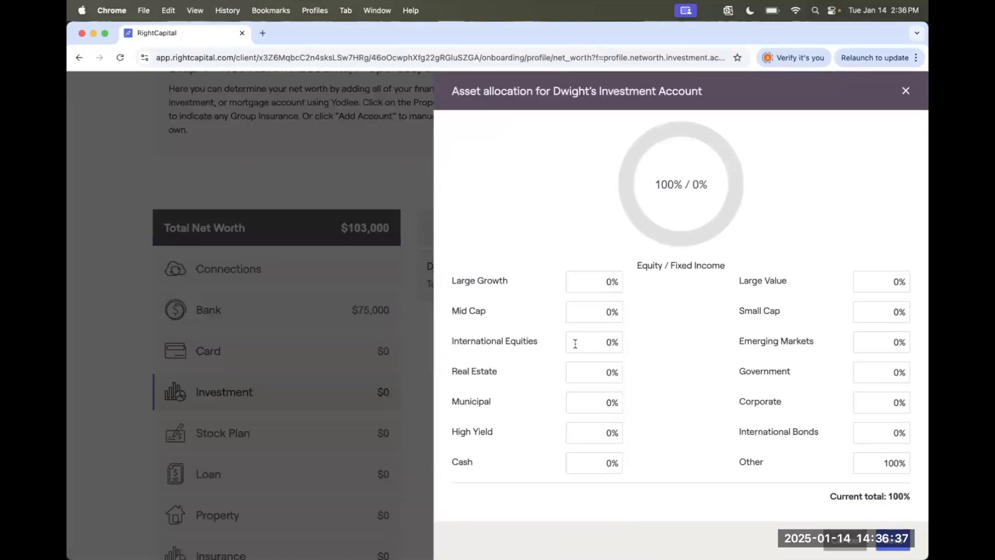
{"action": "left_click", "coordinate": [908, 460]}
{"action": "type", "text": "0"}
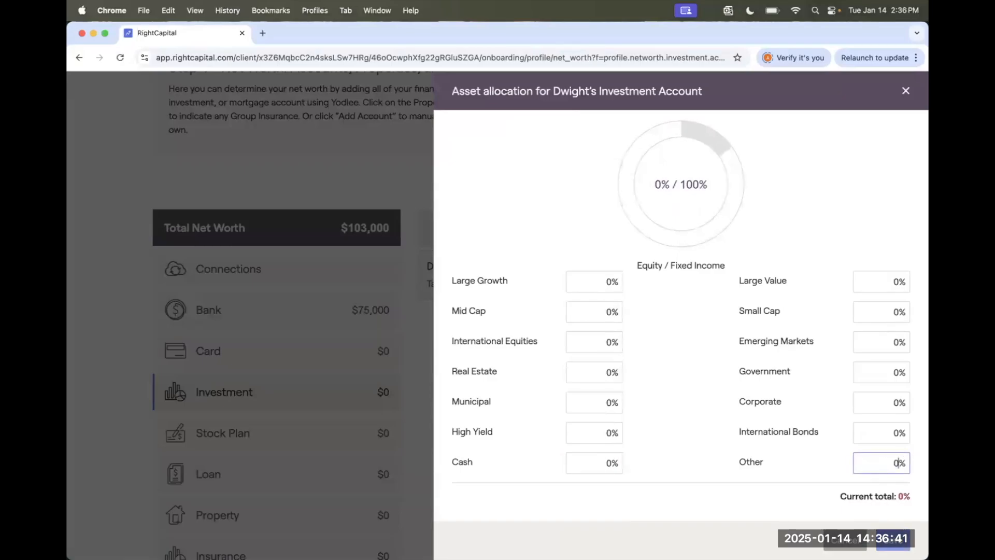
{"action": "left_click", "coordinate": [593, 282]}
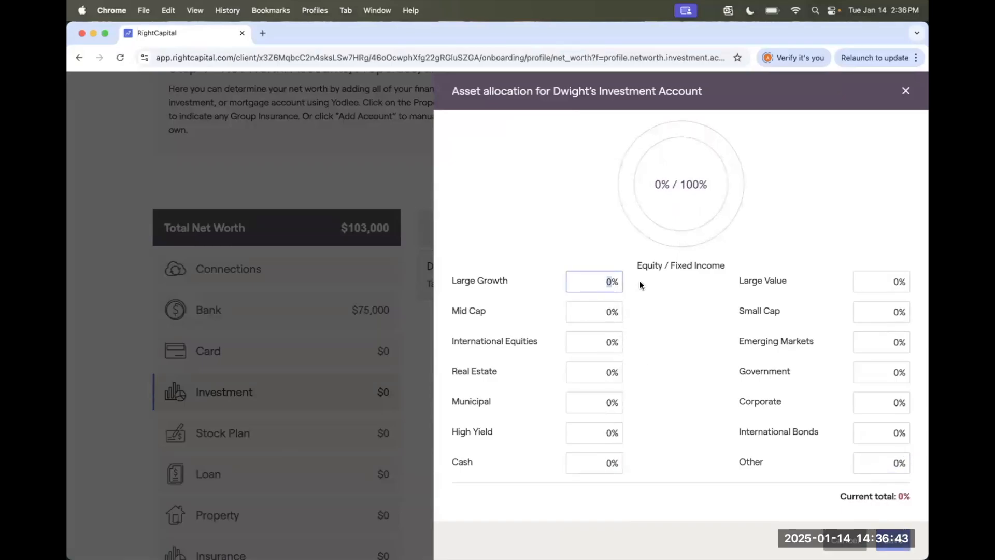
{"action": "type", "text": "25"}
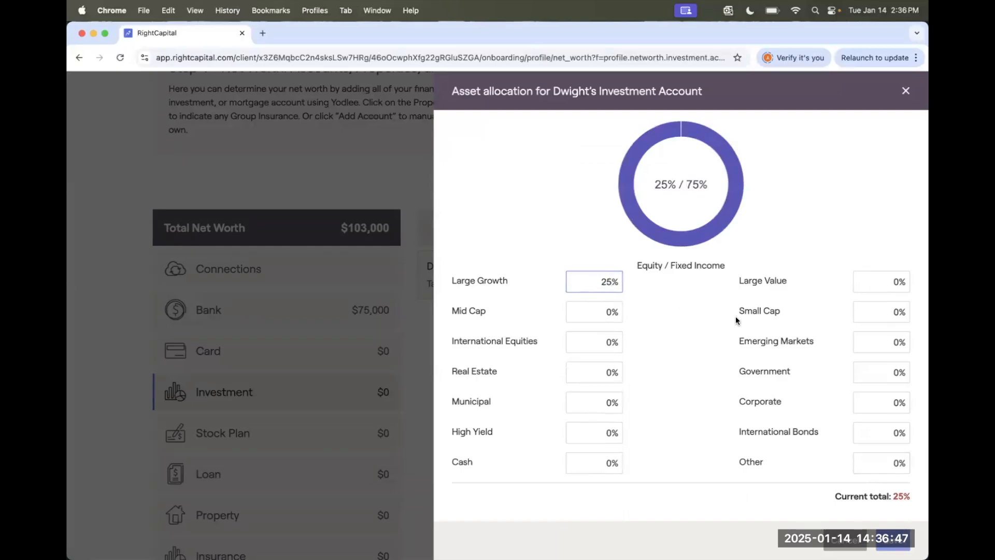
{"action": "left_click", "coordinate": [898, 342]}
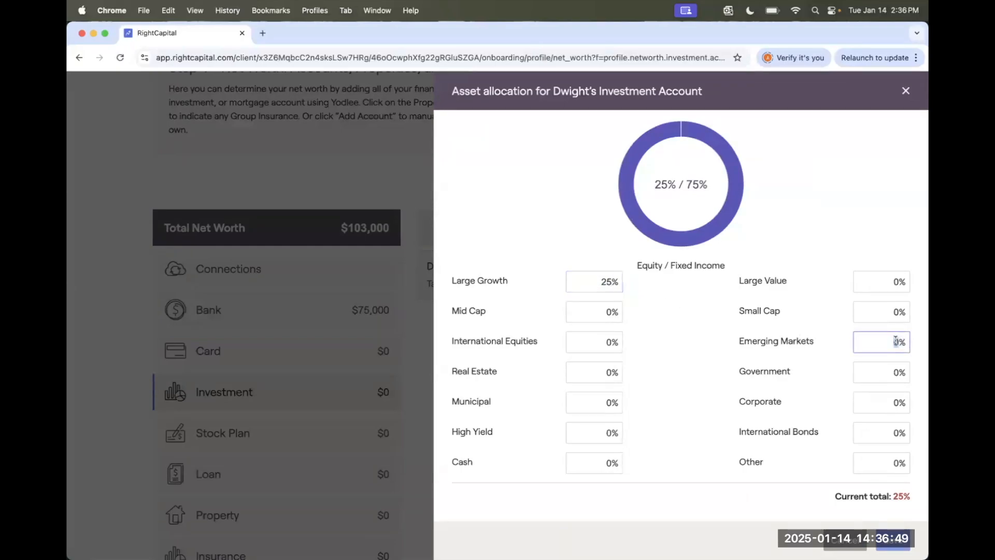
{"action": "type", "text": "25"}
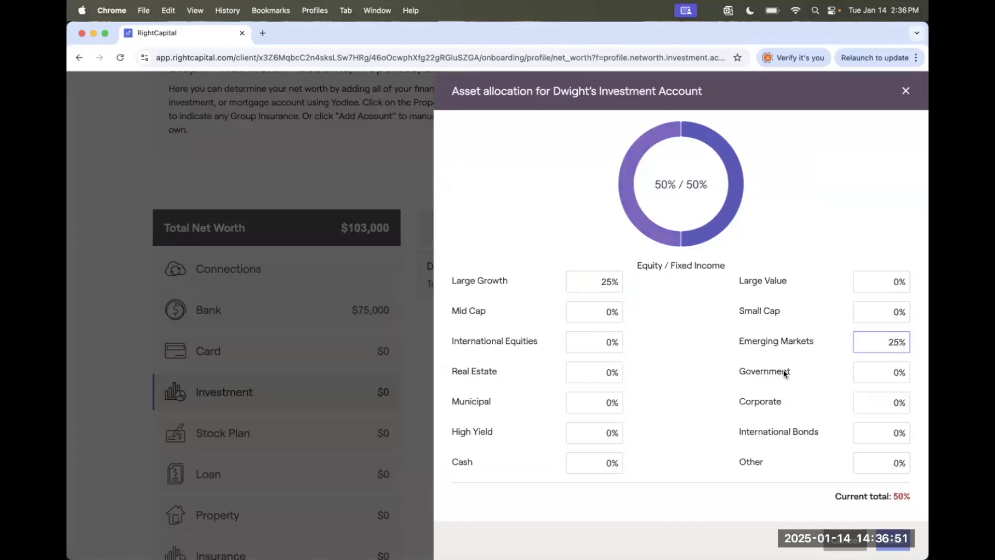
Set High Yield and International Bonds to 25% each, and save both the allocation and the Joint Brokerage account.
{"action": "left_click", "coordinate": [591, 434]}
{"action": "type", "text": "25"}
{"action": "left_click", "coordinate": [881, 433]}
{"action": "type", "text": "25"}
{"action": "left_click", "coordinate": [892, 539]}
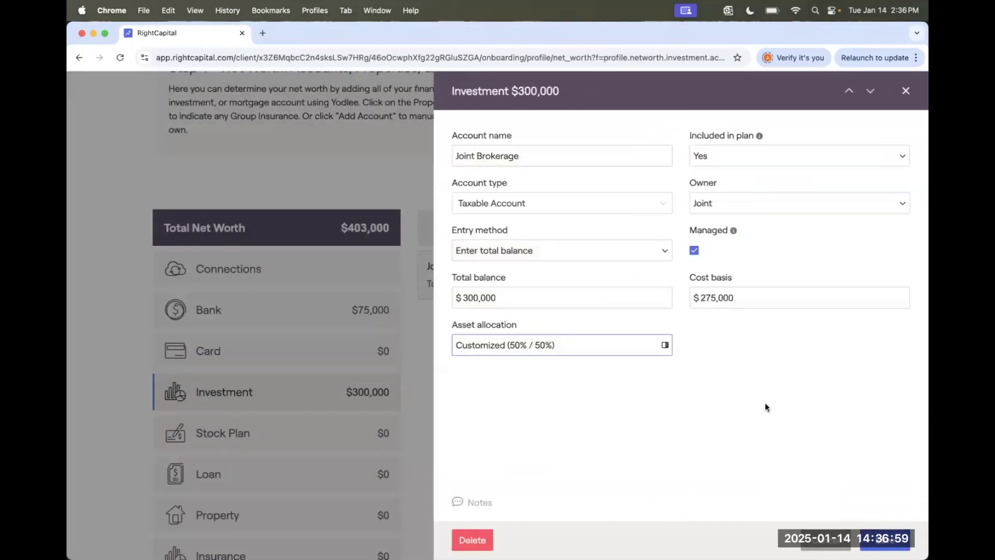
{"action": "left_click", "coordinate": [886, 541]}
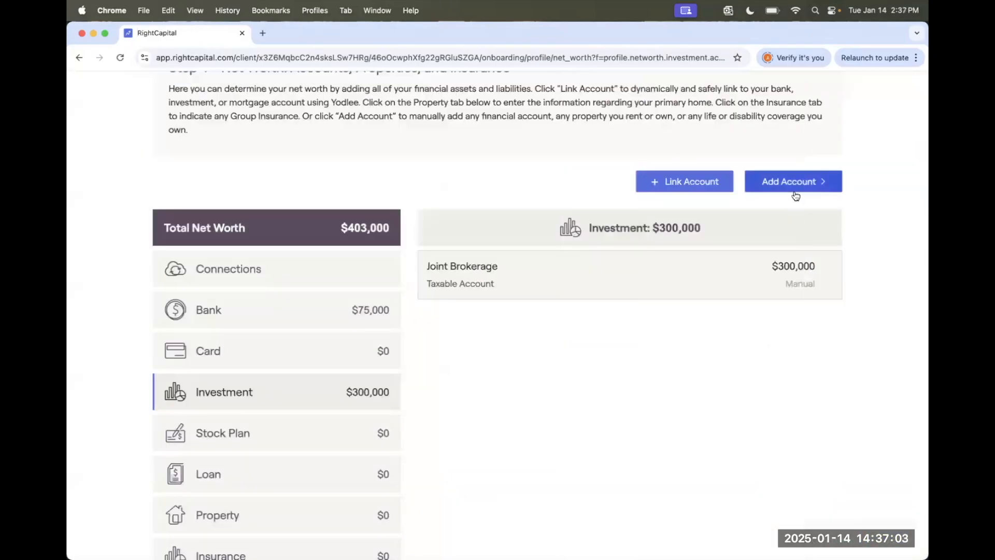
Add an investment account named as the client's 401k, with account type "401(k), 403(b), or other retirement plan".
{"action": "left_click", "coordinate": [797, 188]}
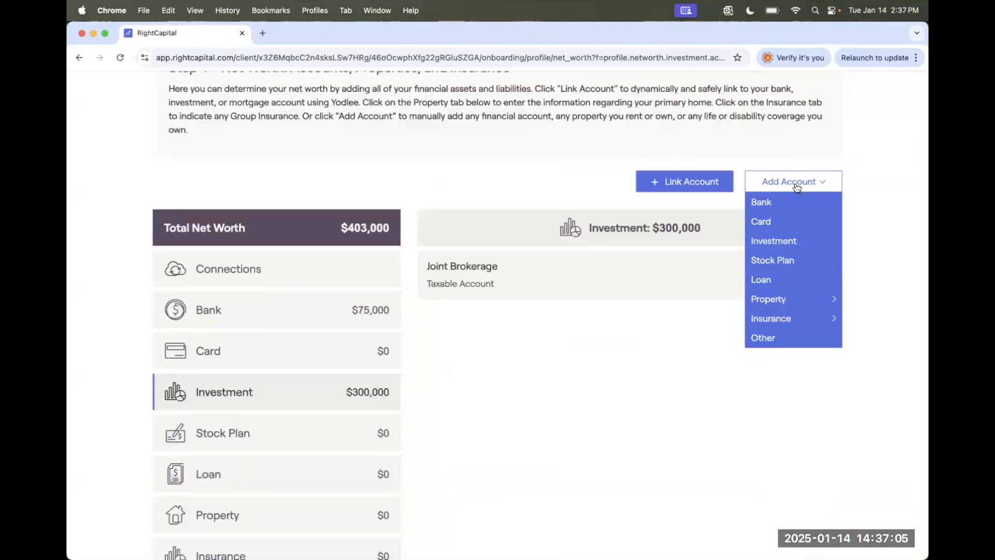
{"action": "left_click", "coordinate": [774, 240]}
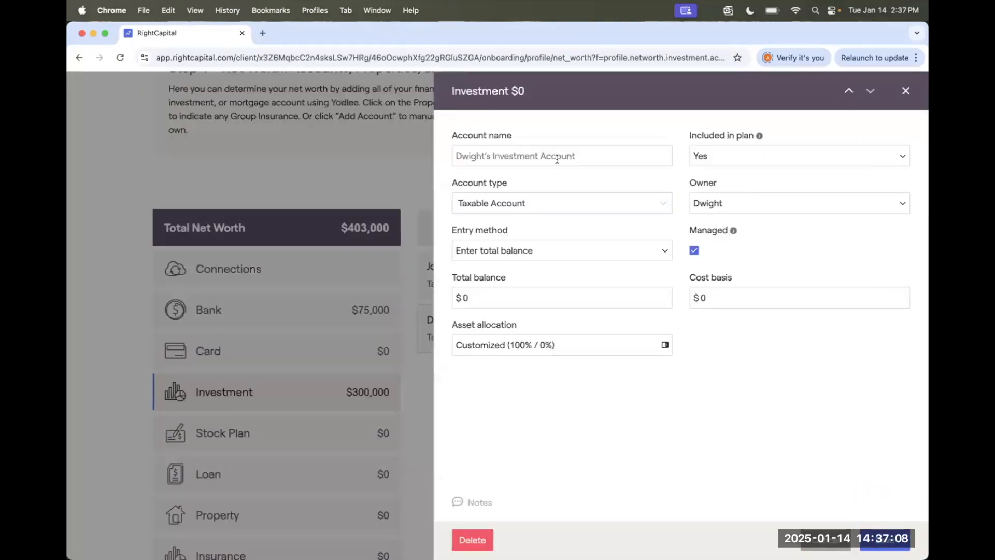
{"action": "left_click", "coordinate": [557, 160]}
{"action": "type", "text": "Dwight's 401k"}
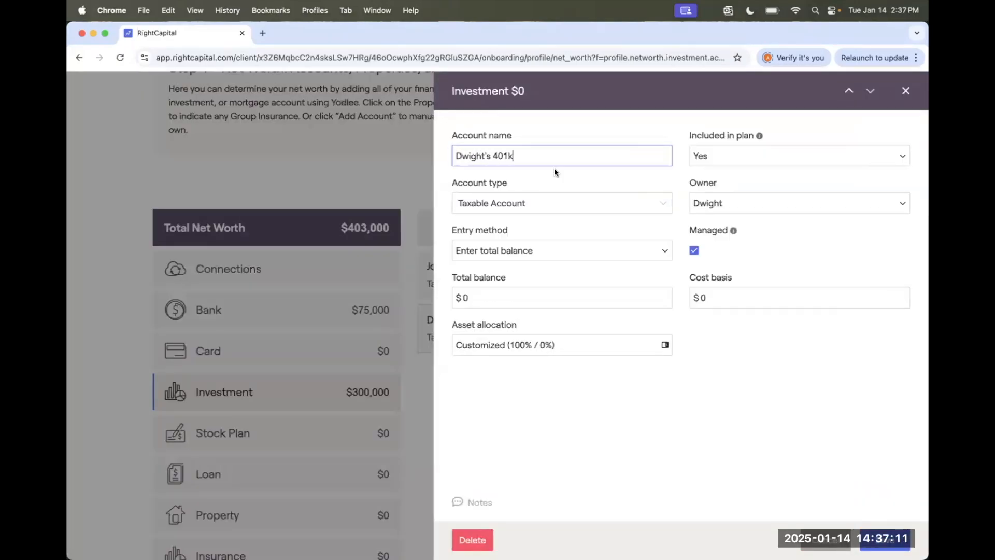
{"action": "left_click", "coordinate": [533, 203]}
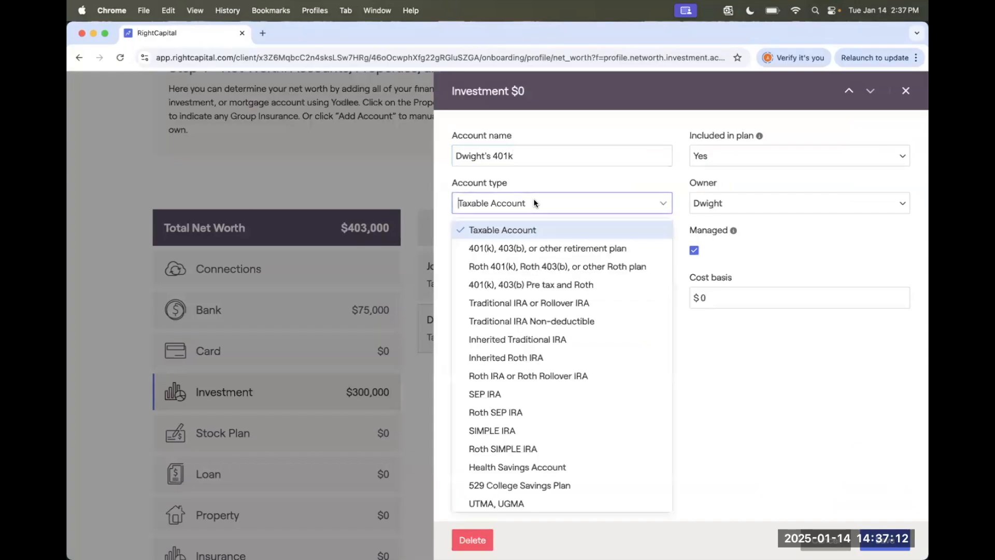
{"action": "left_click", "coordinate": [517, 249]}
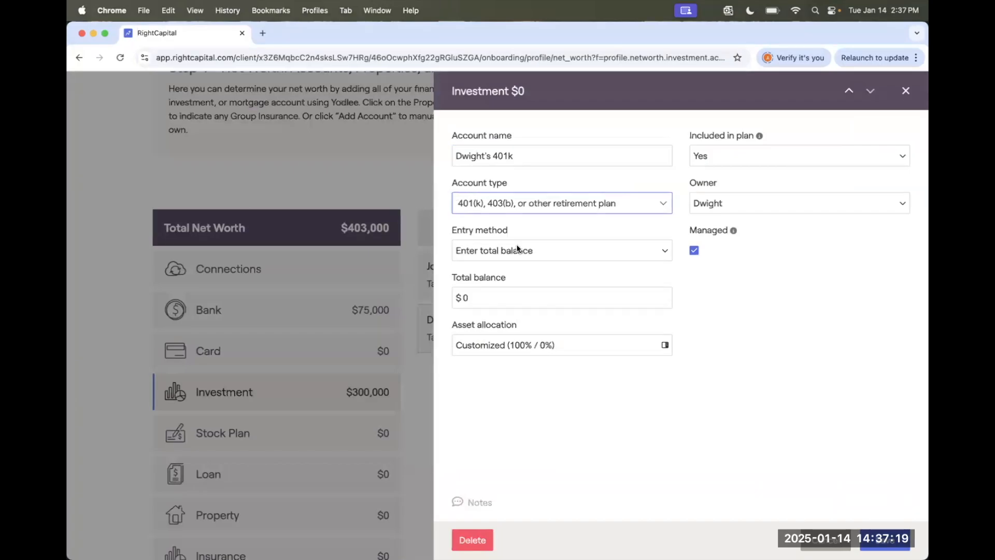
Set the 401k's total balance to $376,000 and base its asset allocation on the Growth model portfolio.
{"action": "left_click", "coordinate": [485, 297]}
{"action": "type", "text": "376,000"}
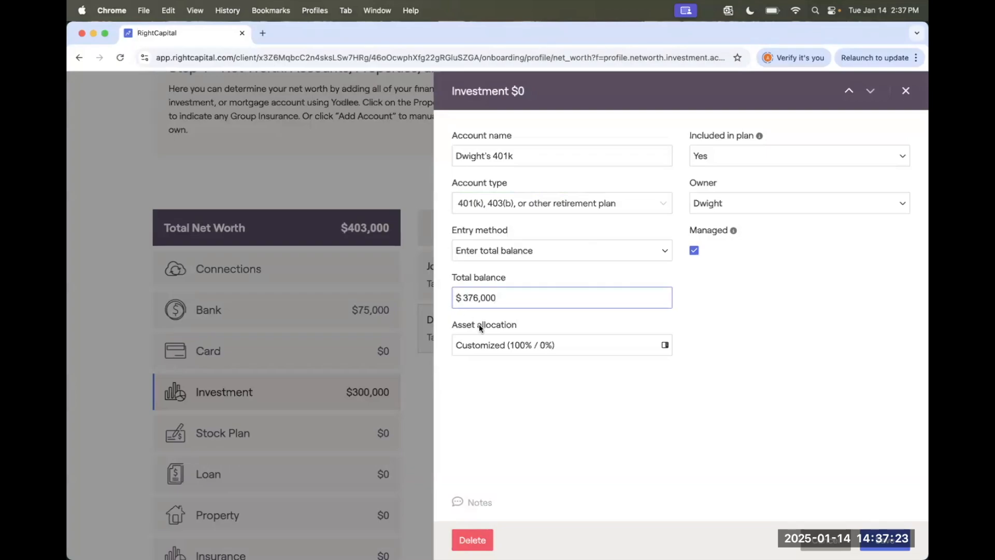
{"action": "left_click", "coordinate": [490, 345]}
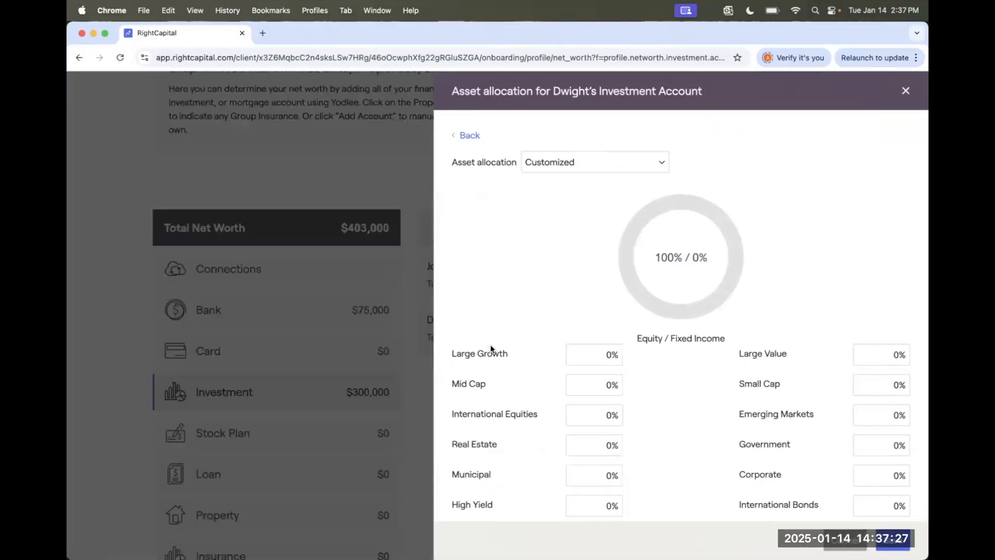
{"action": "left_click", "coordinate": [598, 163]}
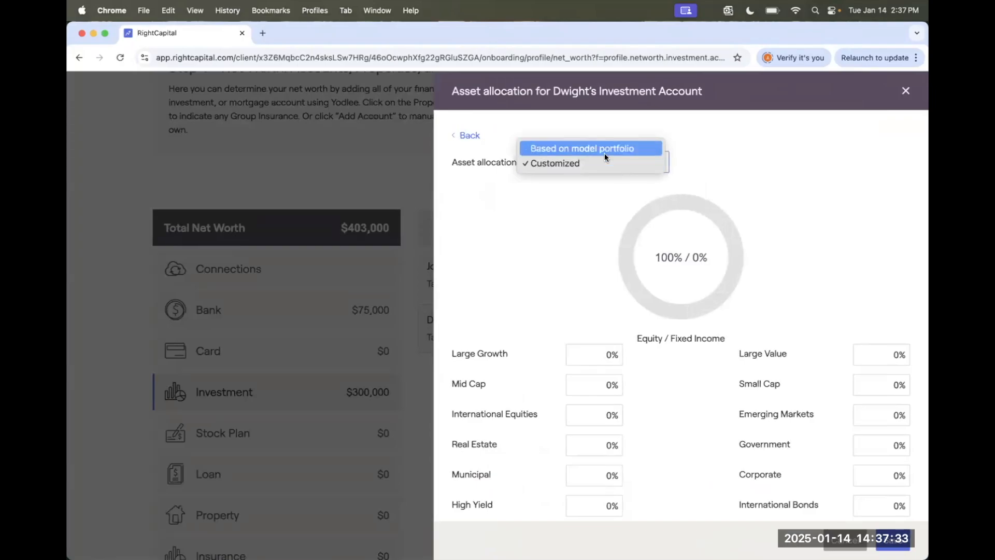
{"action": "left_click", "coordinate": [604, 155]}
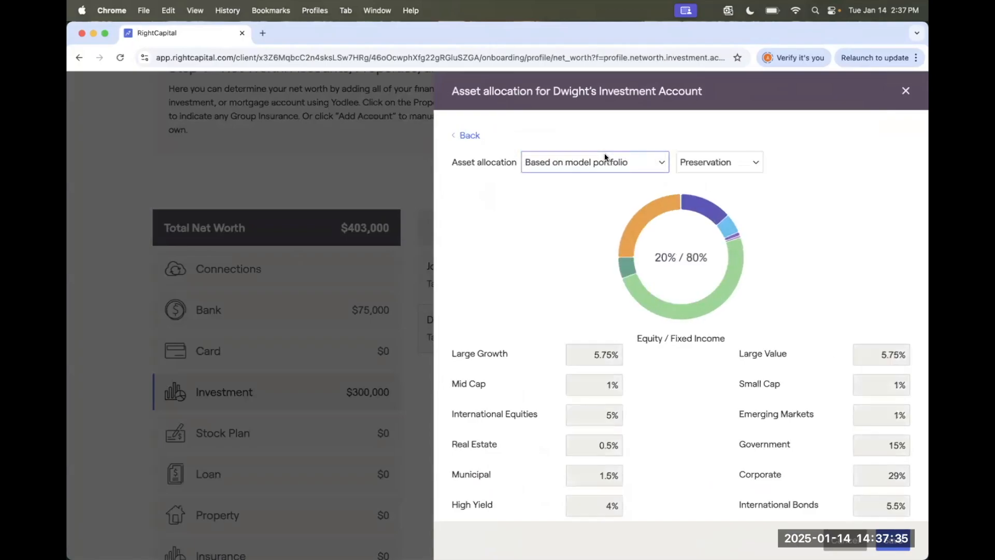
{"action": "left_click", "coordinate": [723, 163]}
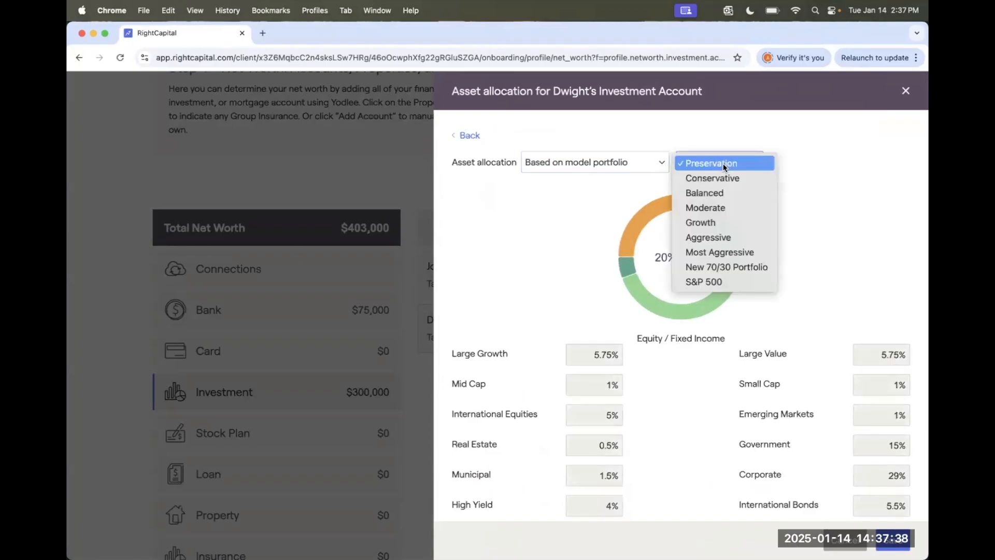
{"action": "left_click", "coordinate": [722, 221]}
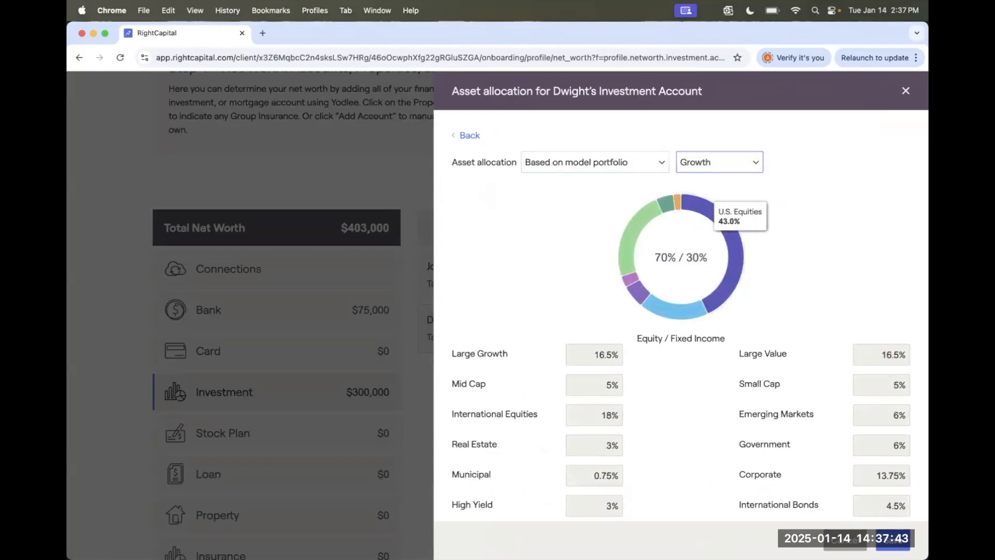
Save the Growth model portfolio allocation and the client's 401k account.
{"action": "left_click", "coordinate": [893, 542]}
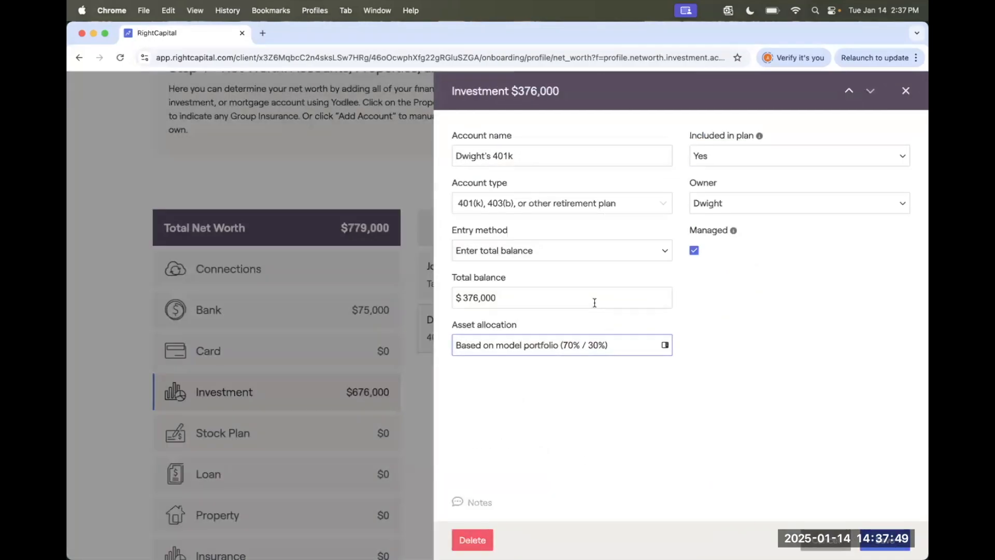
{"action": "left_click", "coordinate": [886, 541]}
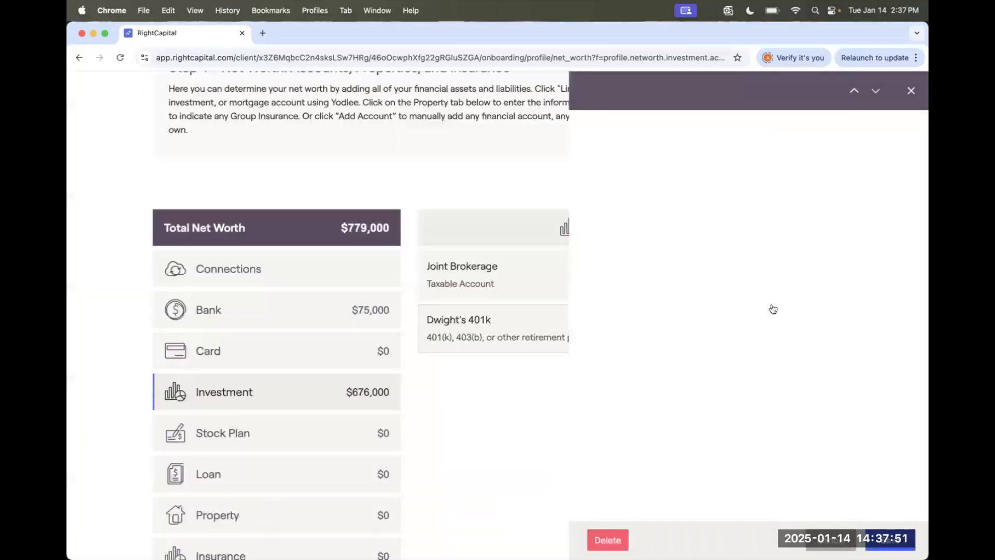
Add an investment account named as the spouse's 401k, type "401(k), 403(b), or other retirement plan", with the spouse as owner.
{"action": "left_click", "coordinate": [793, 182]}
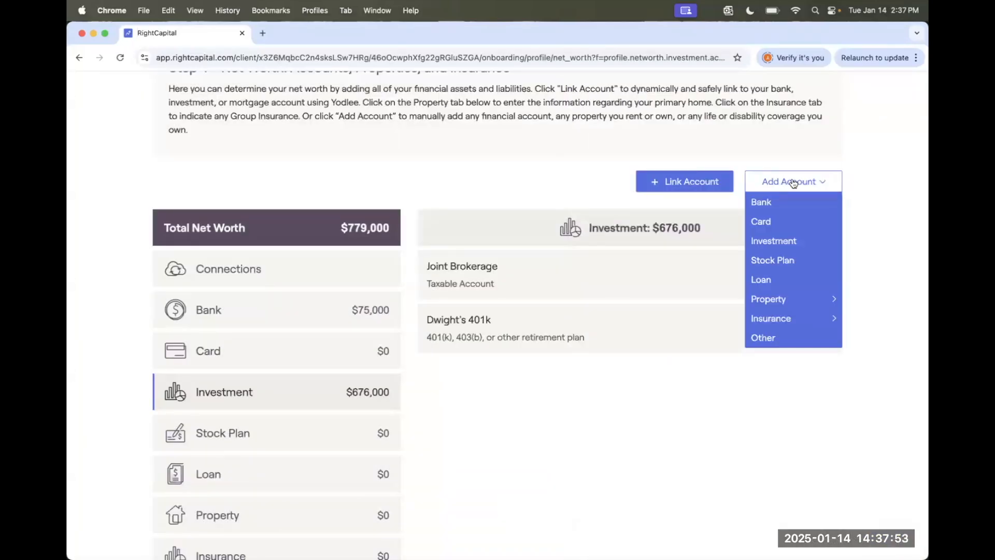
{"action": "left_click", "coordinate": [788, 240]}
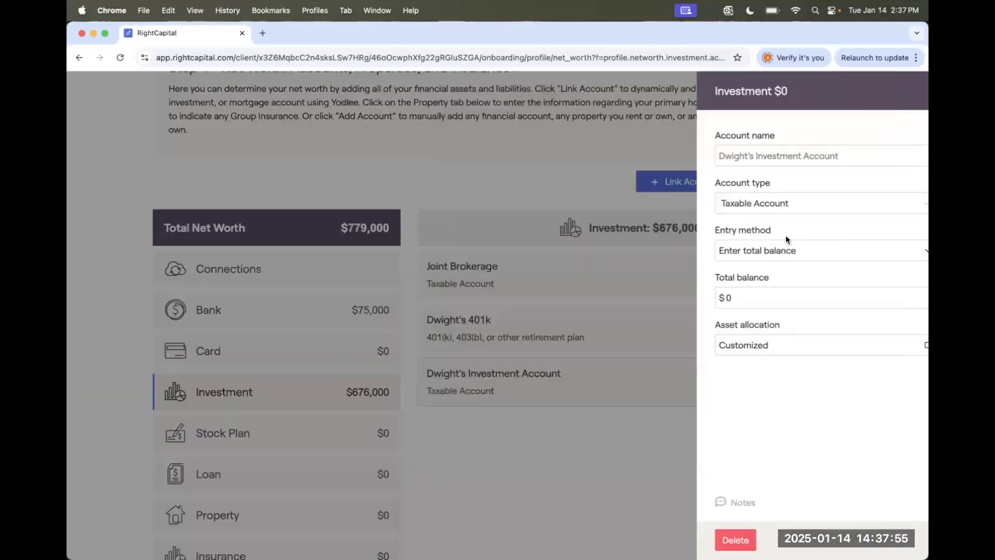
{"action": "left_click", "coordinate": [579, 155]}
{"action": "type", "text": "An"}
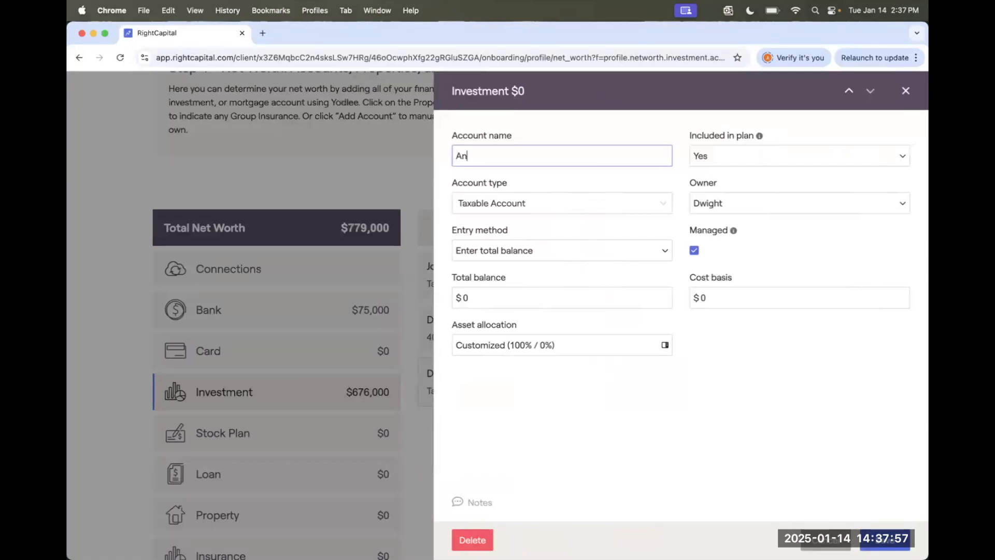
{"action": "type", "text": "gela's 401k"}
{"action": "left_click", "coordinate": [609, 203]}
{"action": "left_click", "coordinate": [589, 244]}
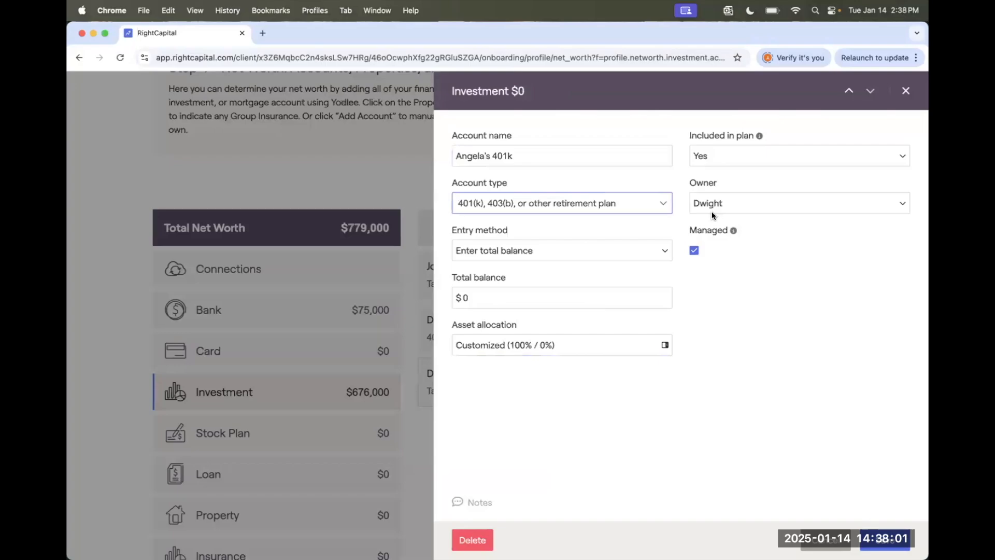
{"action": "left_click", "coordinate": [718, 207]}
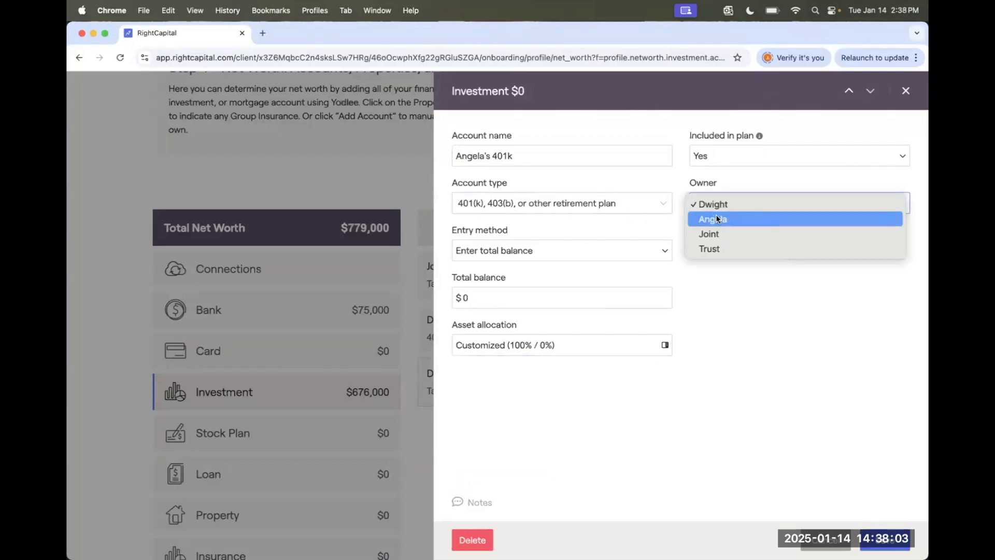
{"action": "left_click", "coordinate": [717, 217]}
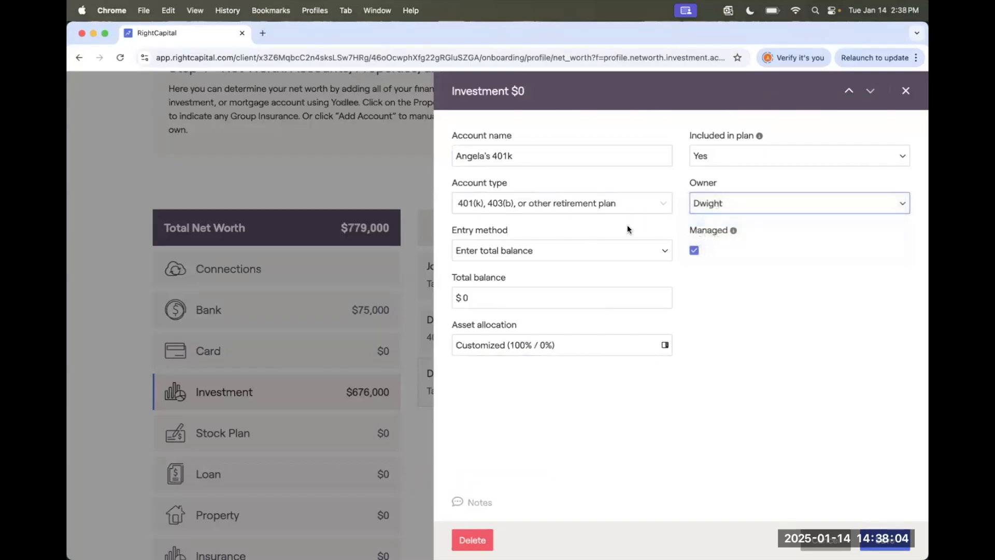
Set the spouse's 401k entry method to "Enter holdings / asset class" and add a holding of 500 GOOG shares.
{"action": "left_click", "coordinate": [589, 248]}
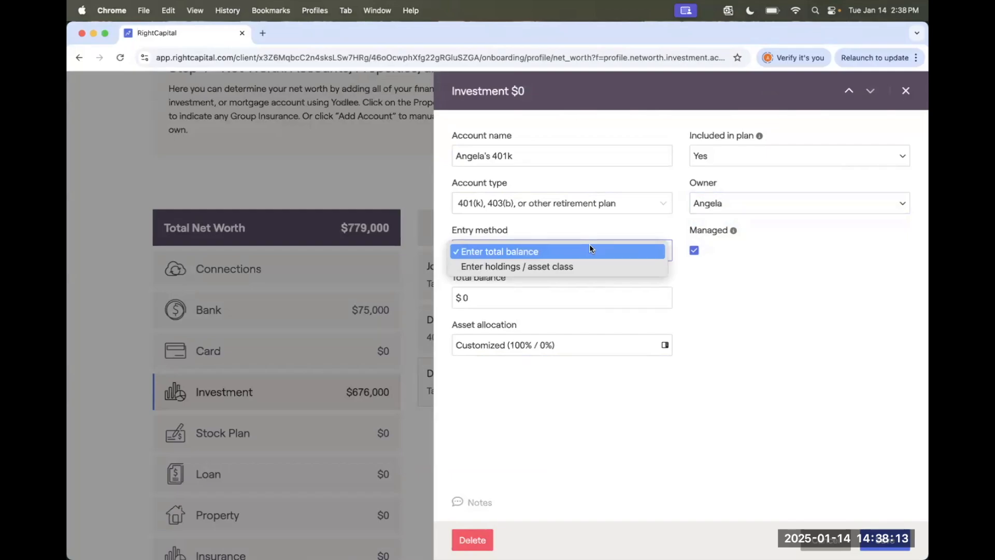
{"action": "left_click", "coordinate": [582, 263]}
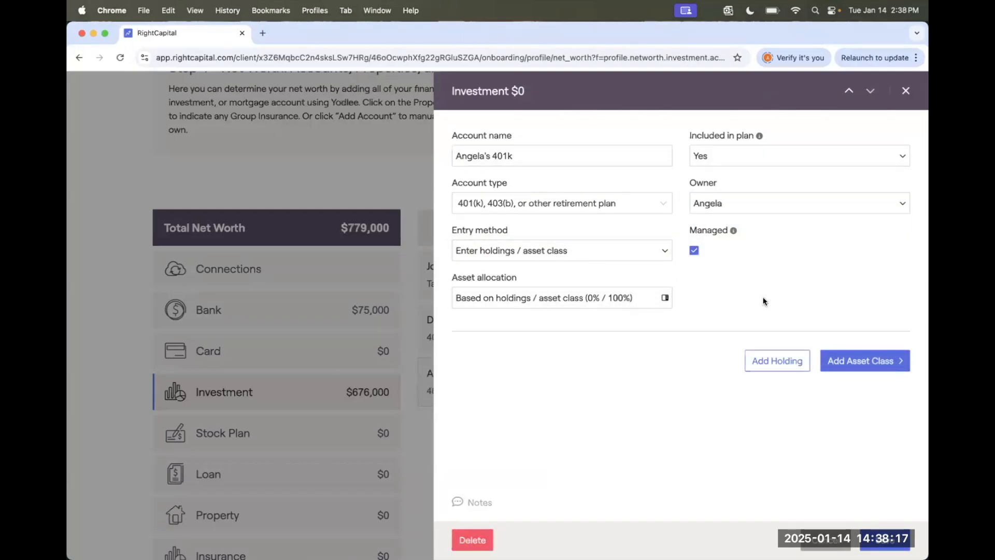
{"action": "left_click", "coordinate": [754, 358]}
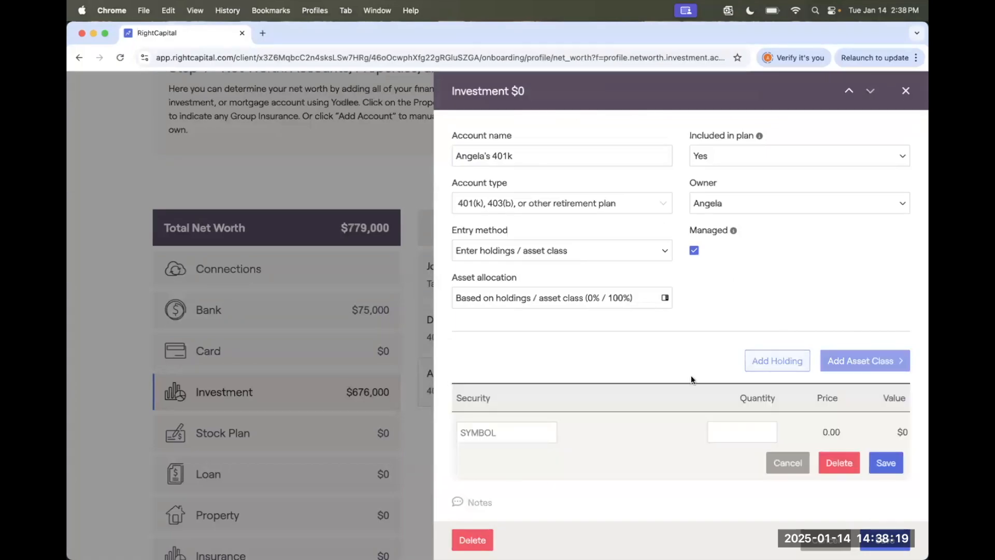
{"action": "left_click", "coordinate": [503, 408]}
{"action": "type", "text": "GOOG"}
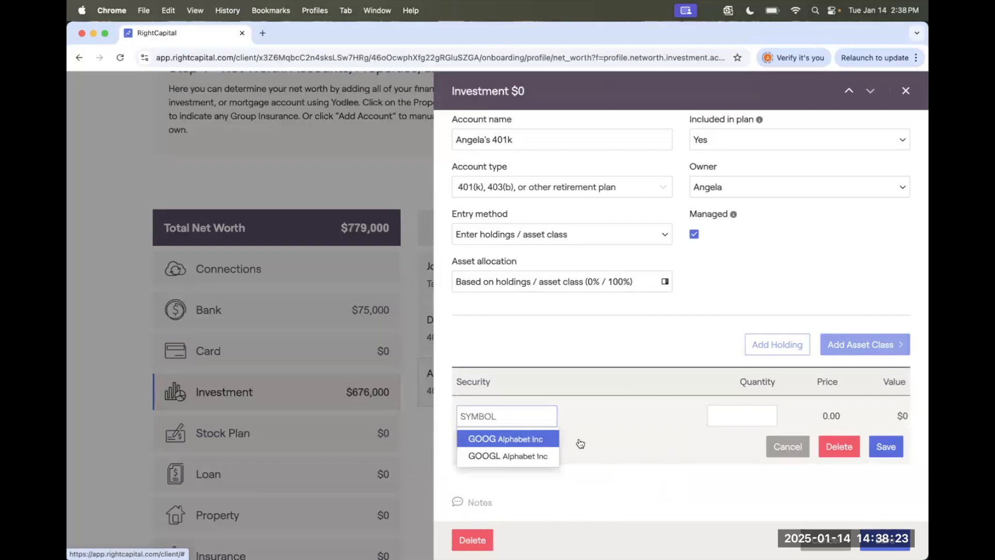
{"action": "key", "text": "Return"}
{"action": "left_click", "coordinate": [755, 414]}
{"action": "type", "text": "500"}
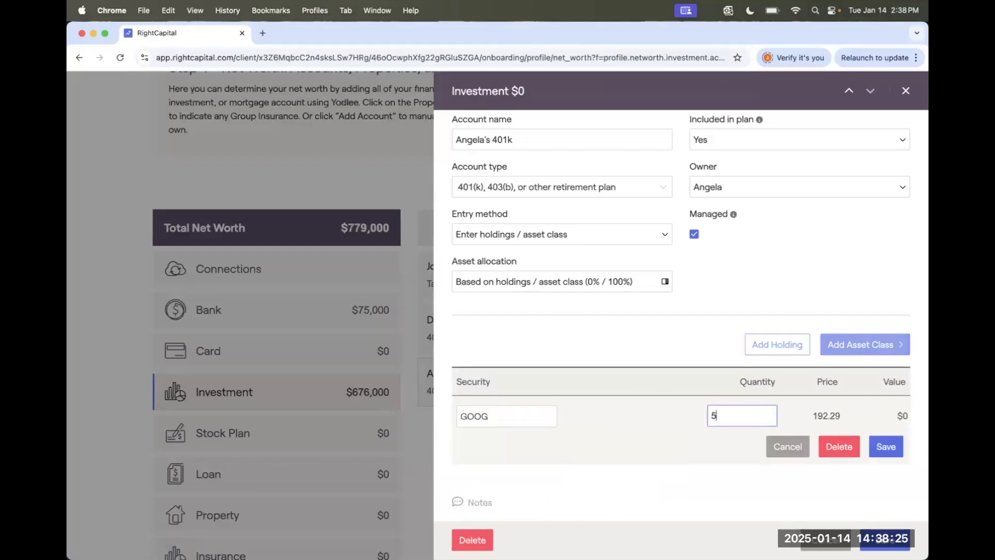
{"action": "left_click", "coordinate": [888, 447]}
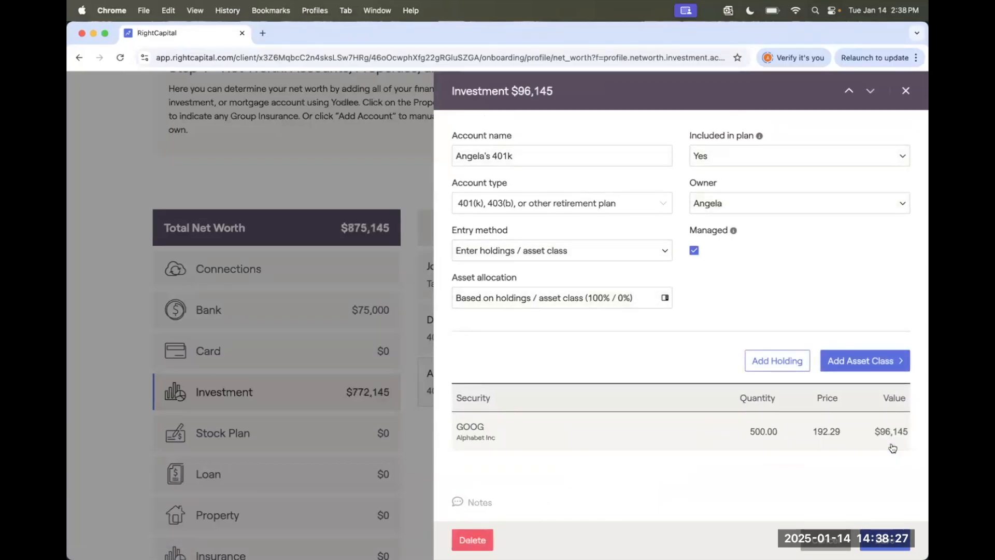
Add a second holding of 5,000 shares of M (Macy's Inc) to the spouse's 401k.
{"action": "left_click", "coordinate": [778, 362]}
{"action": "left_click", "coordinate": [524, 430]}
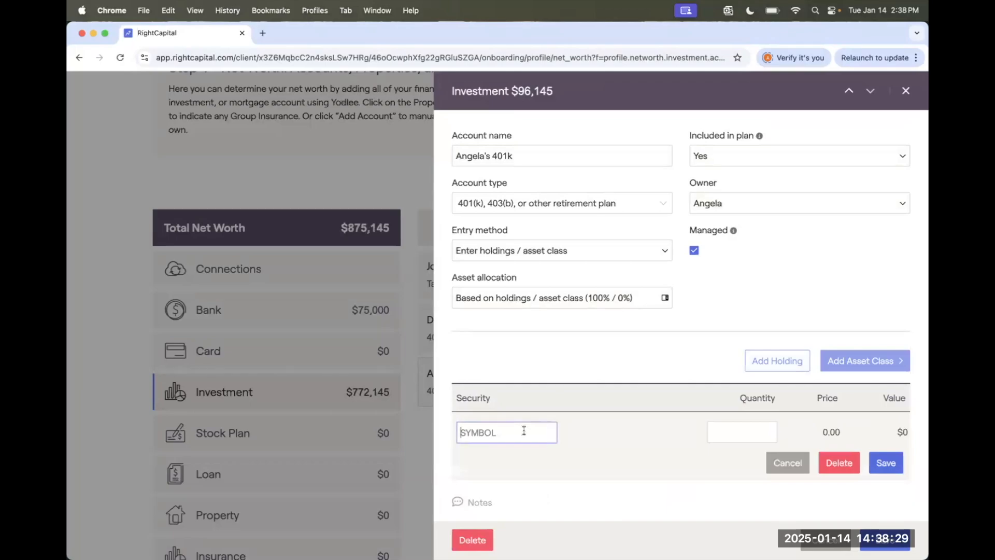
{"action": "type", "text": "M"}
{"action": "left_click", "coordinate": [531, 455]}
{"action": "left_click", "coordinate": [746, 424]}
{"action": "type", "text": "5000"}
{"action": "left_click", "coordinate": [886, 461]}
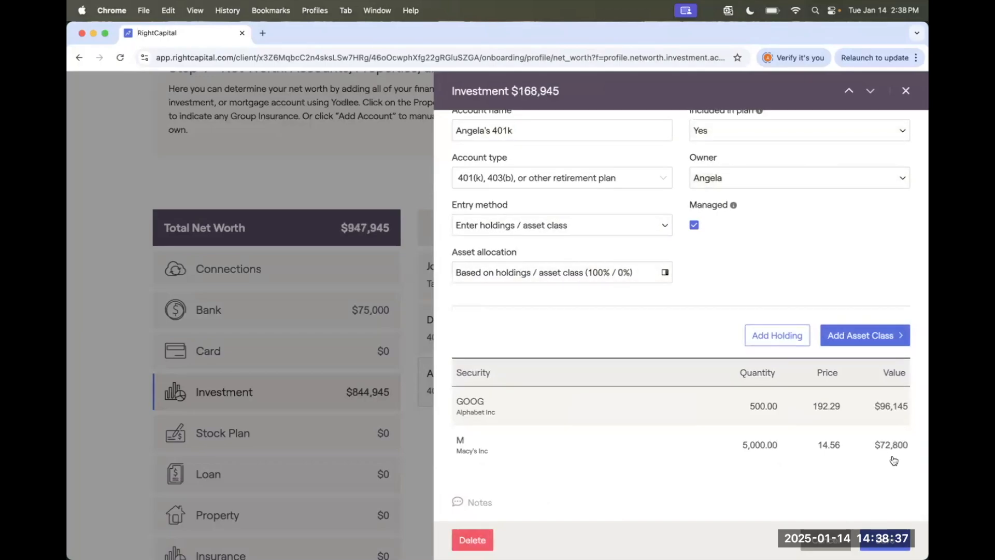
Add the U.S. Equities asset class Large Growth with a value of $300,000 to the spouse's 401k.
{"action": "left_click", "coordinate": [855, 341]}
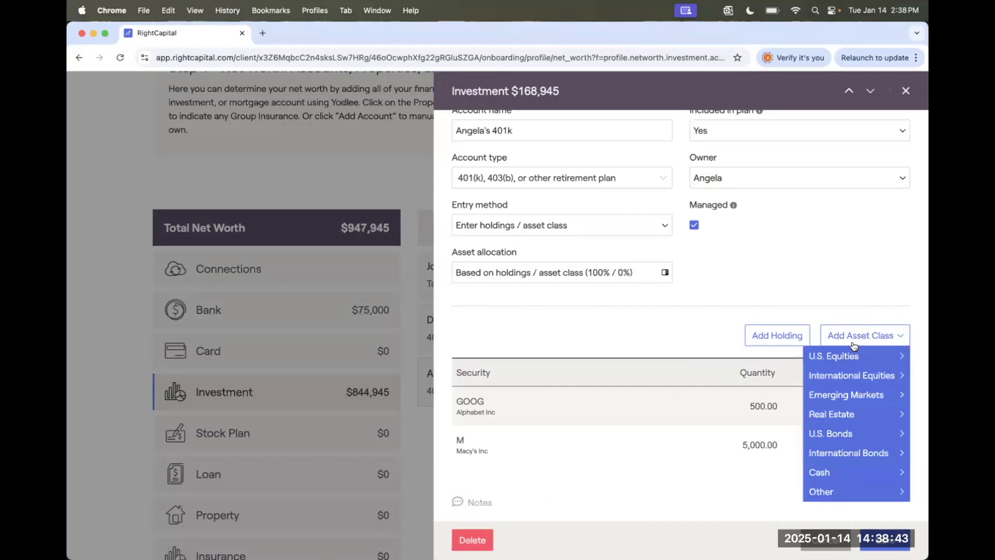
{"action": "mouse_move", "coordinate": [854, 357]}
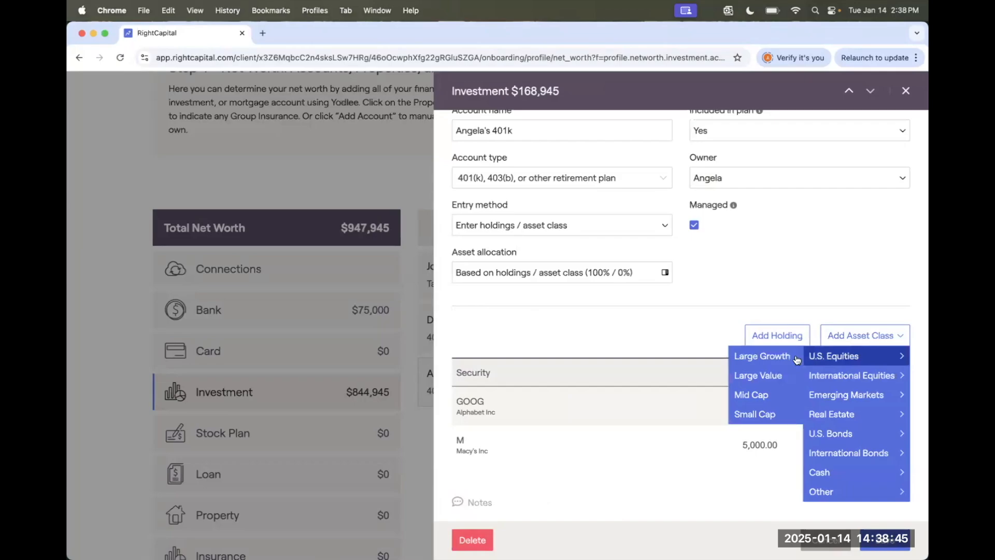
{"action": "left_click", "coordinate": [767, 359]}
{"action": "left_click", "coordinate": [882, 405]}
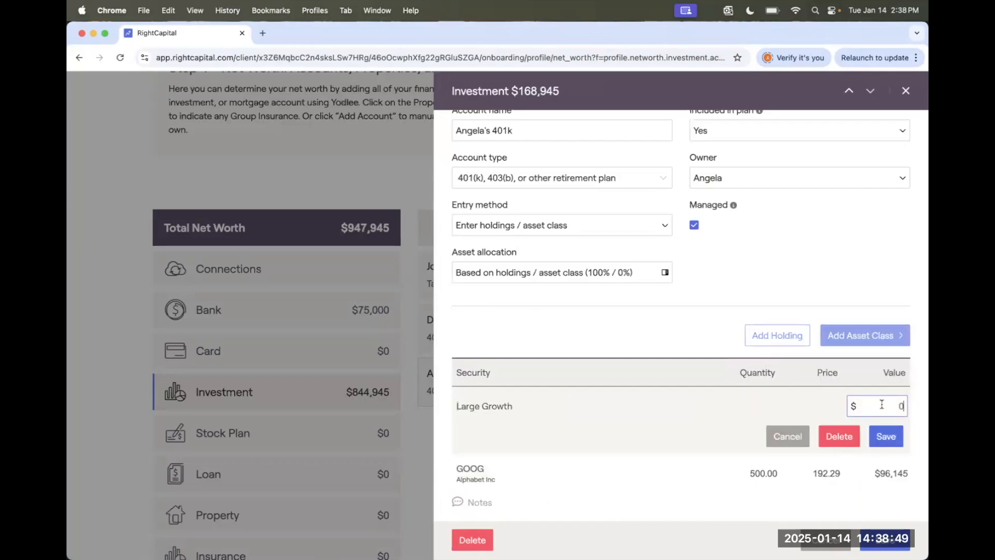
{"action": "type", "text": "300000"}
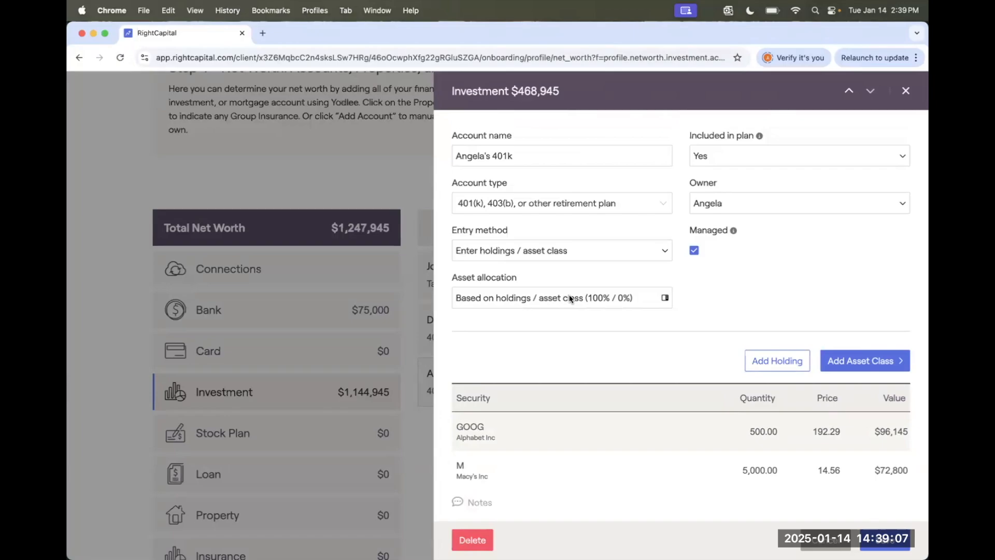
Review the spouse's 401k asset allocation, keep it based on holdings / asset class, and save the allocation and the account.
{"action": "left_click", "coordinate": [569, 299]}
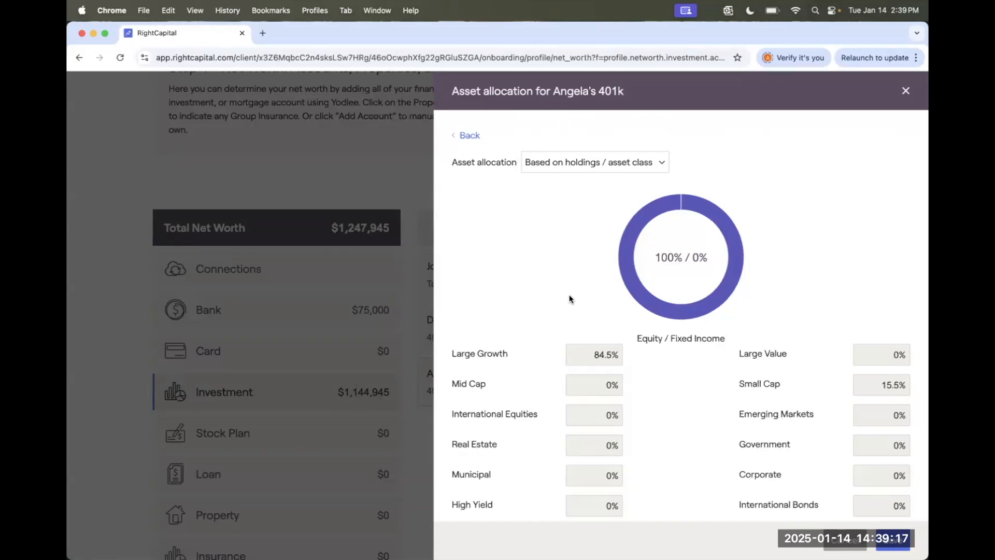
{"action": "left_click", "coordinate": [569, 165]}
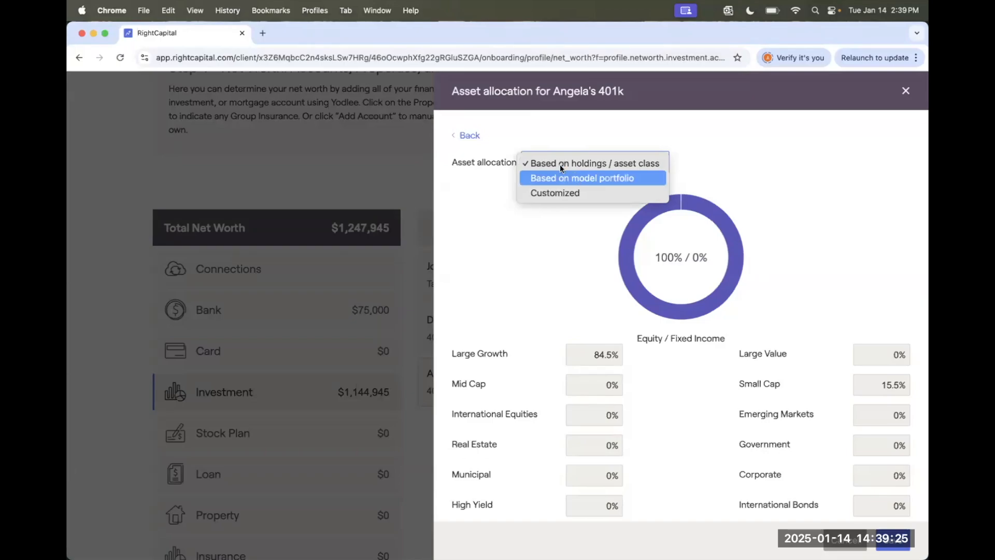
{"action": "left_click", "coordinate": [513, 139]}
{"action": "left_click", "coordinate": [893, 543]}
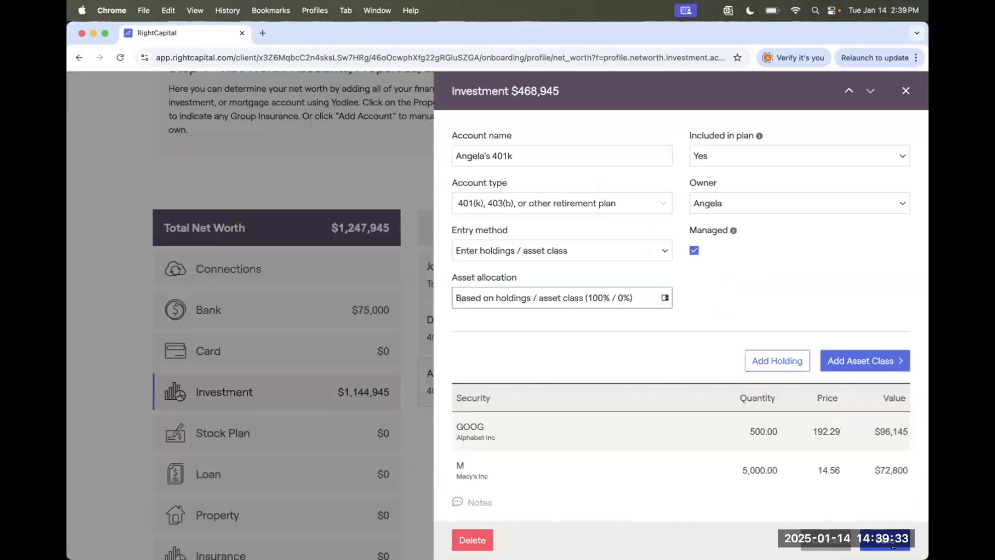
{"action": "left_click", "coordinate": [893, 544]}
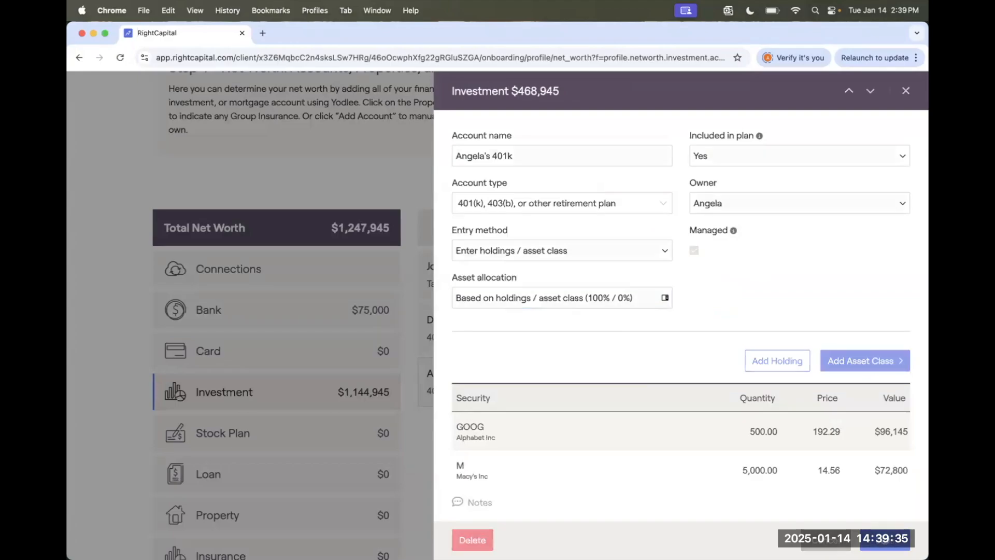
Open the Primary Home property and set it to Own with Joint as the owner.
{"action": "scroll", "coordinate": [471, 459], "scroll_direction": "down", "scroll_amount": 5}
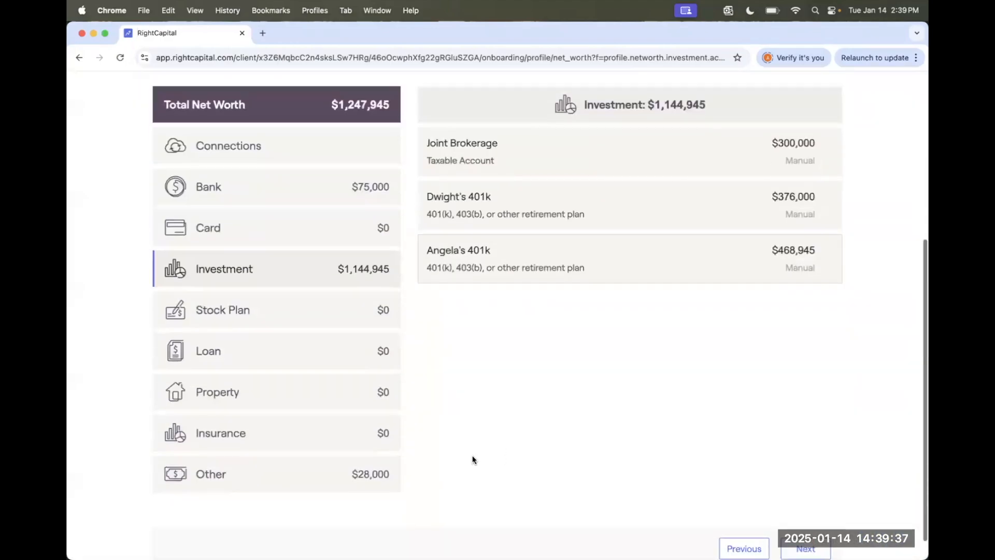
{"action": "left_click", "coordinate": [246, 392]}
{"action": "scroll", "coordinate": [535, 223], "scroll_direction": "up", "scroll_amount": 3}
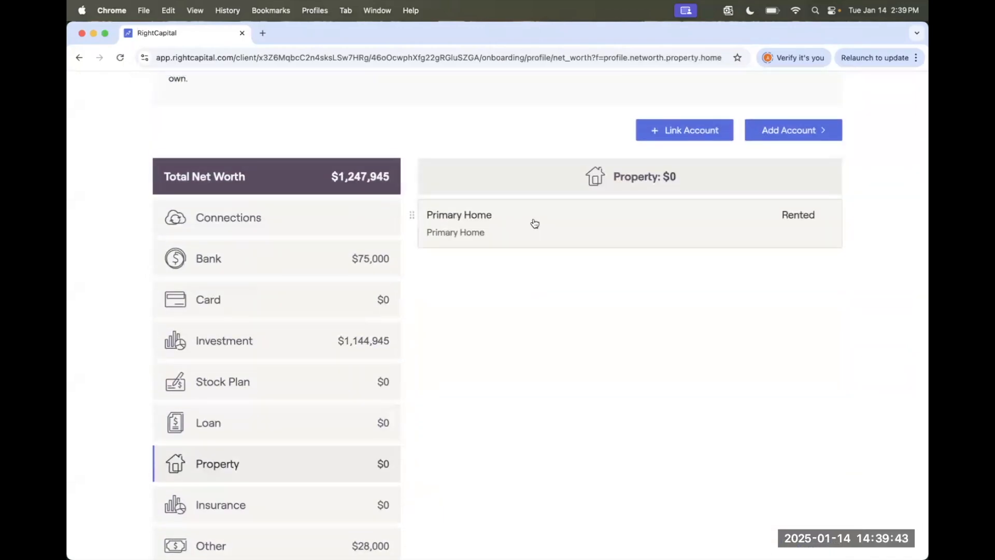
{"action": "left_click", "coordinate": [535, 223]}
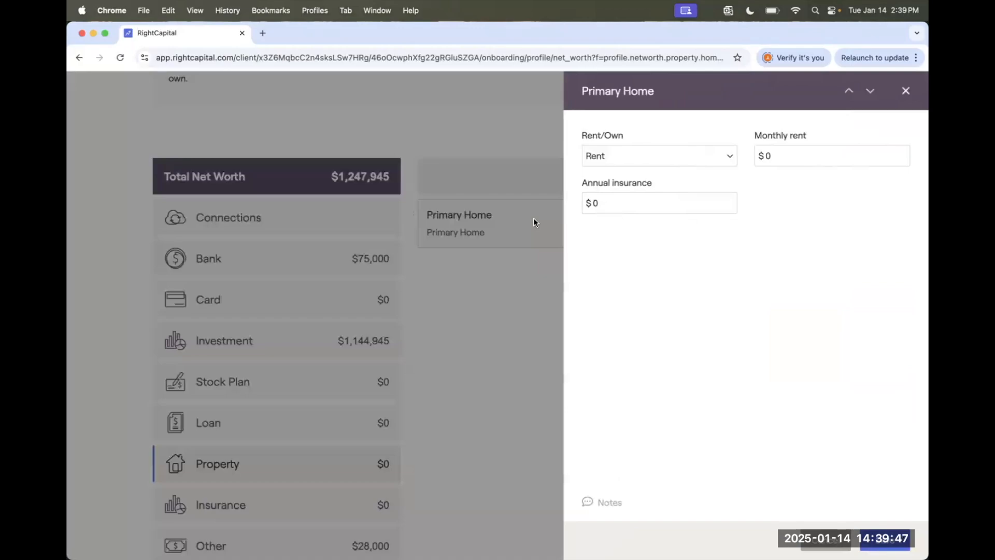
{"action": "left_click", "coordinate": [672, 156]}
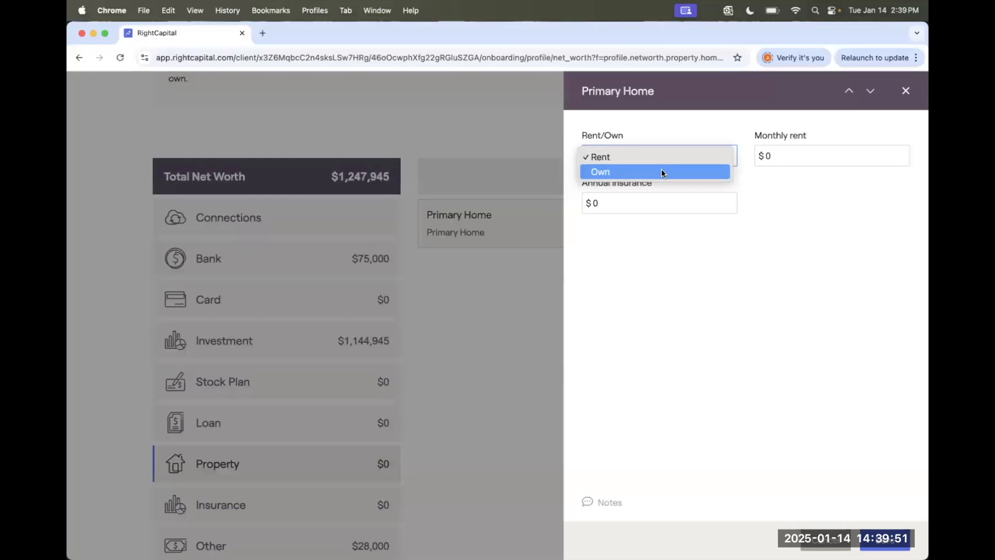
{"action": "left_click", "coordinate": [661, 172]}
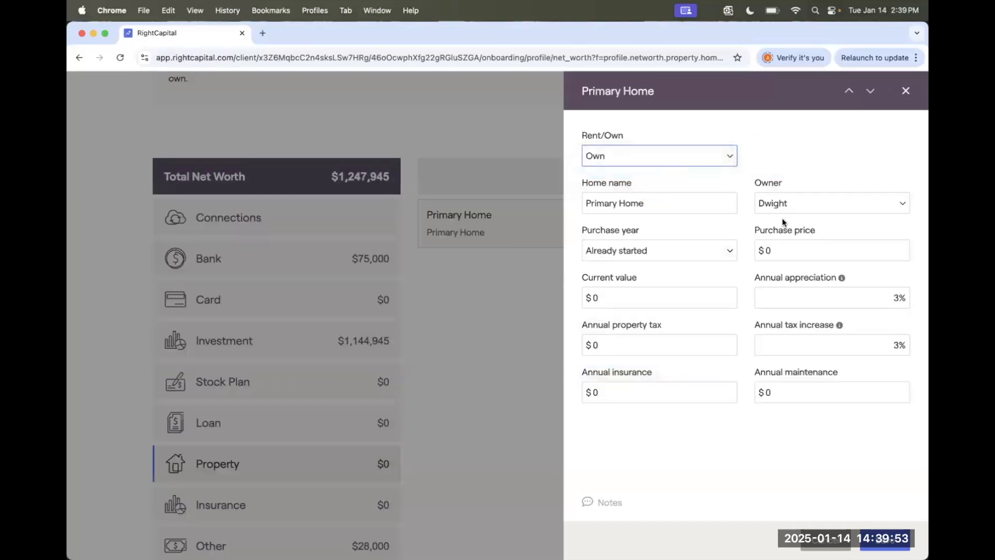
{"action": "left_click", "coordinate": [790, 203]}
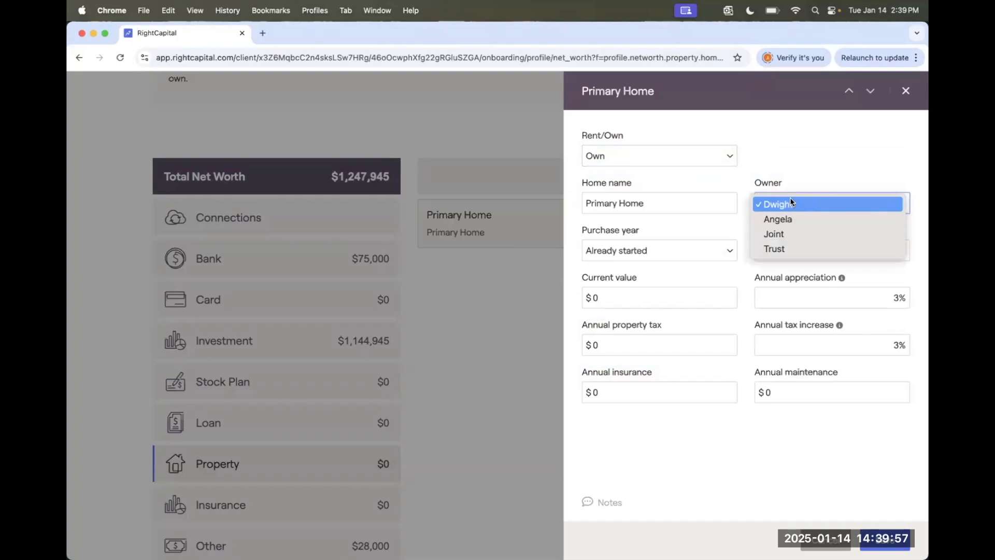
{"action": "left_click", "coordinate": [784, 233]}
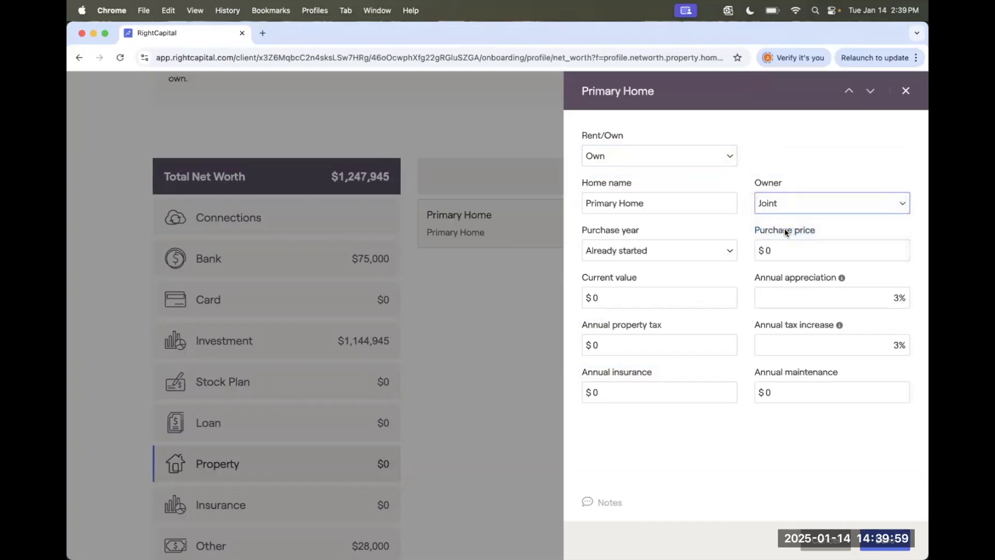
Set the Primary Home's purchase price to $400,000 and its current value to $950,000.
{"action": "left_click", "coordinate": [757, 249]}
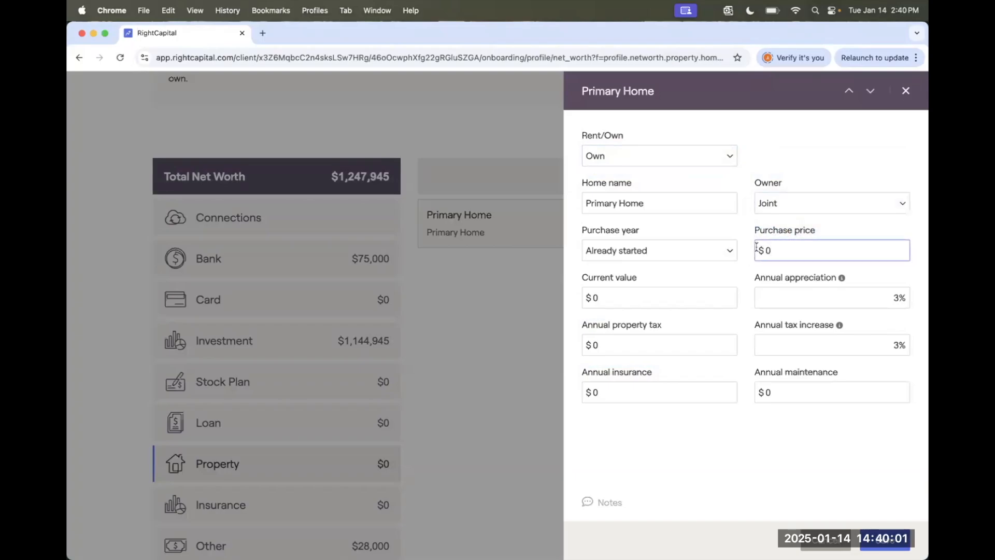
{"action": "type", "text": "400,00"}
{"action": "left_click", "coordinate": [695, 293]}
{"action": "type", "text": "950000"}
Set the Primary Home's annual property tax to $10,000 and its annual insurance to $10,000.
{"action": "key", "text": "Tab"}
{"action": "key", "text": "Tab"}
{"action": "key", "text": "Tab"}
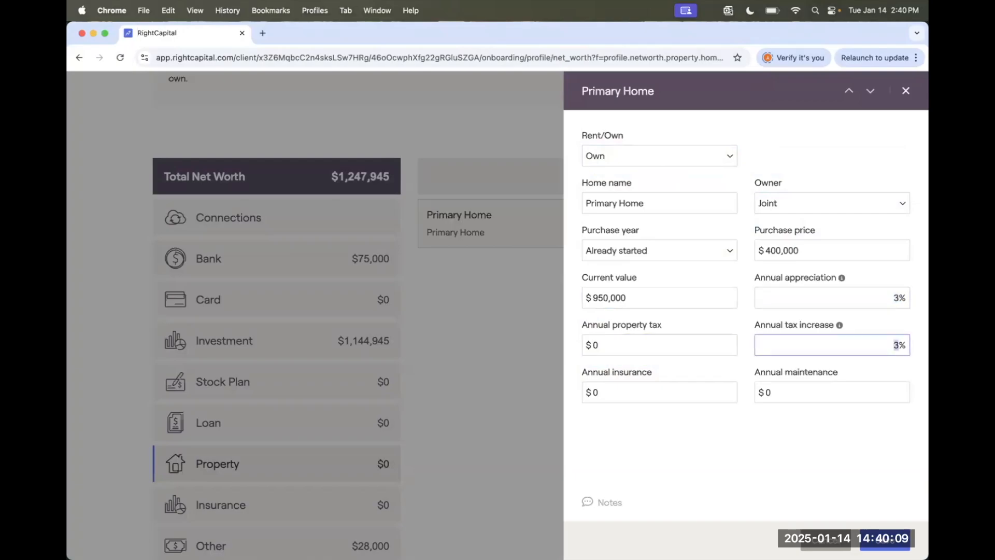
{"action": "key", "text": "shift+Tab"}
{"action": "type", "text": "10000"}
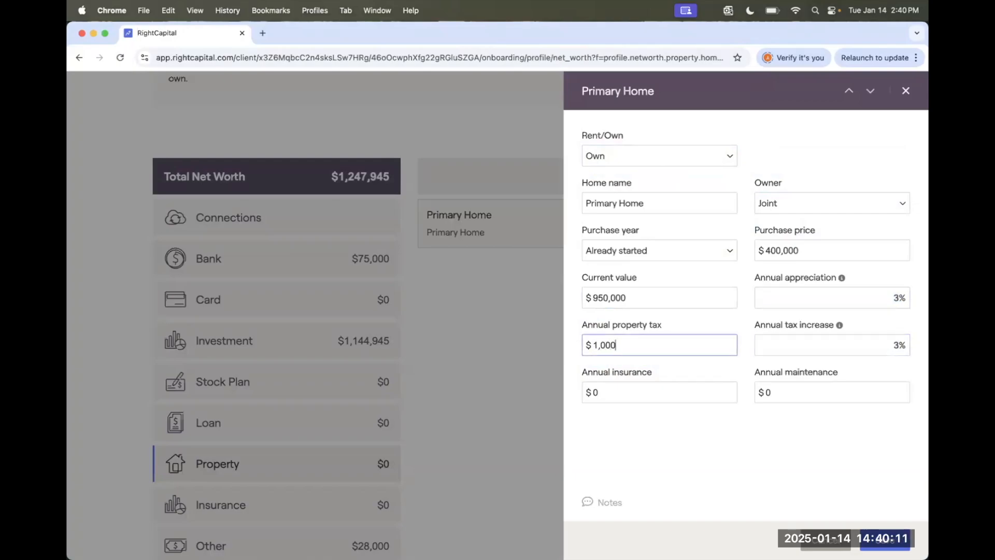
{"action": "left_click", "coordinate": [641, 389]}
{"action": "key", "text": "BackSpace"}
{"action": "type", "text": "10000"}
{"action": "key", "text": "Tab"}
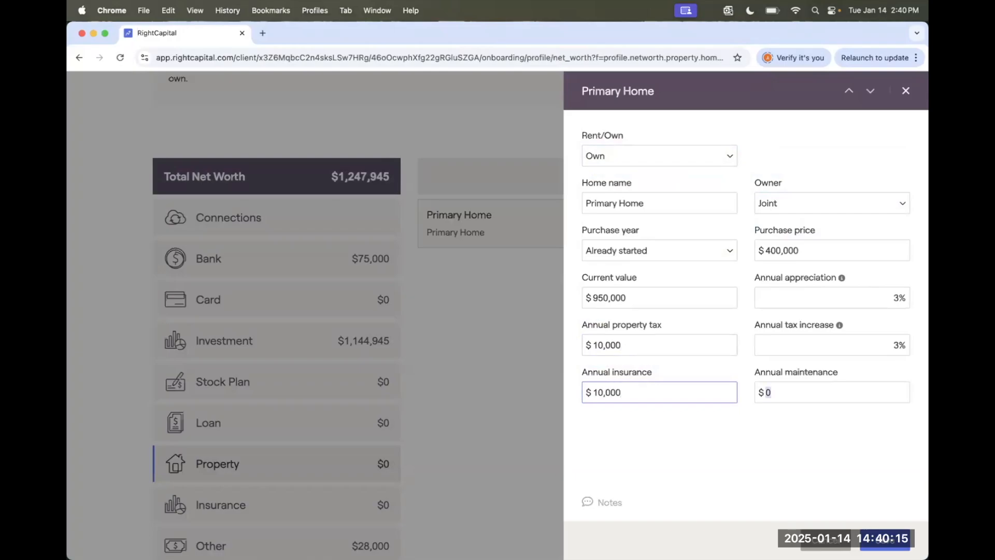
Set the Primary Home's annual maintenance to $5,400, save the property and continue to the General Expenses step.
{"action": "type", "text": "5400"}
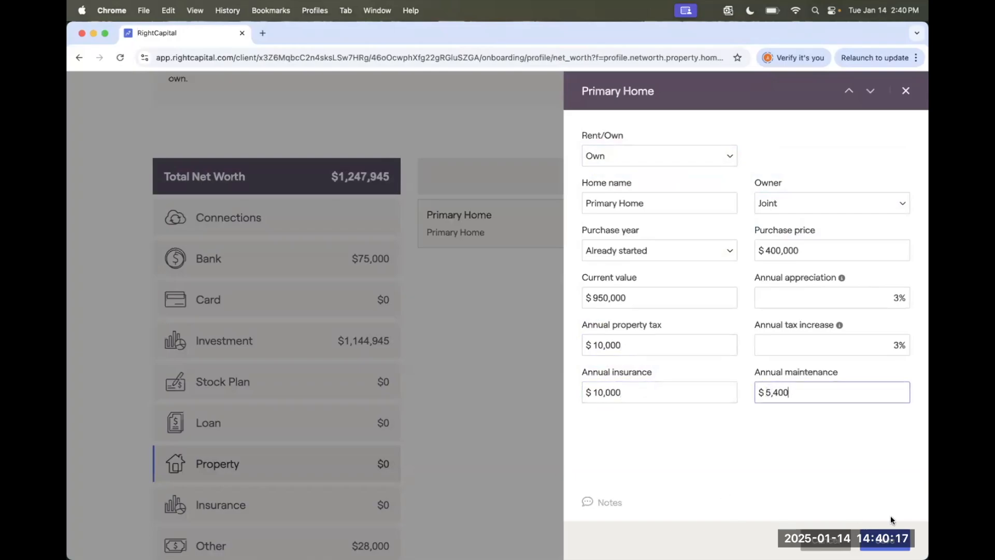
{"action": "left_click", "coordinate": [888, 535]}
{"action": "scroll", "coordinate": [698, 400], "scroll_direction": "down", "scroll_amount": 3}
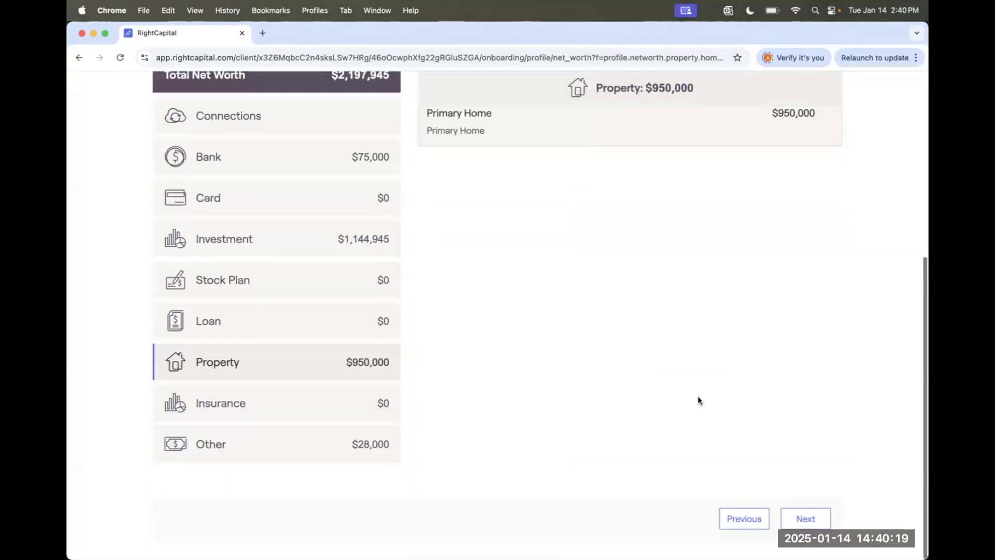
{"action": "left_click", "coordinate": [815, 521]}
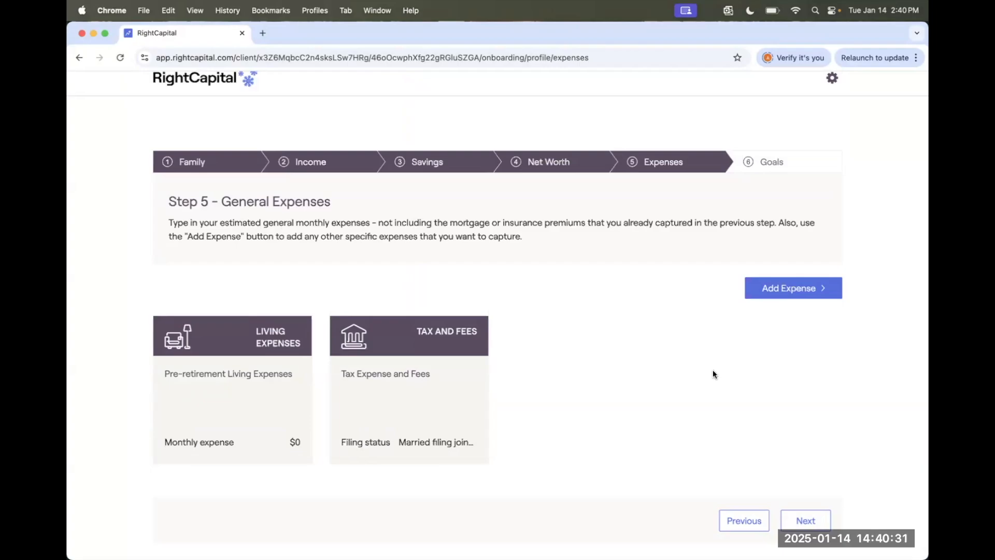
Set the Pre-retirement Living Expenses to $3,000 per month and save the expense.
{"action": "left_click", "coordinate": [181, 407]}
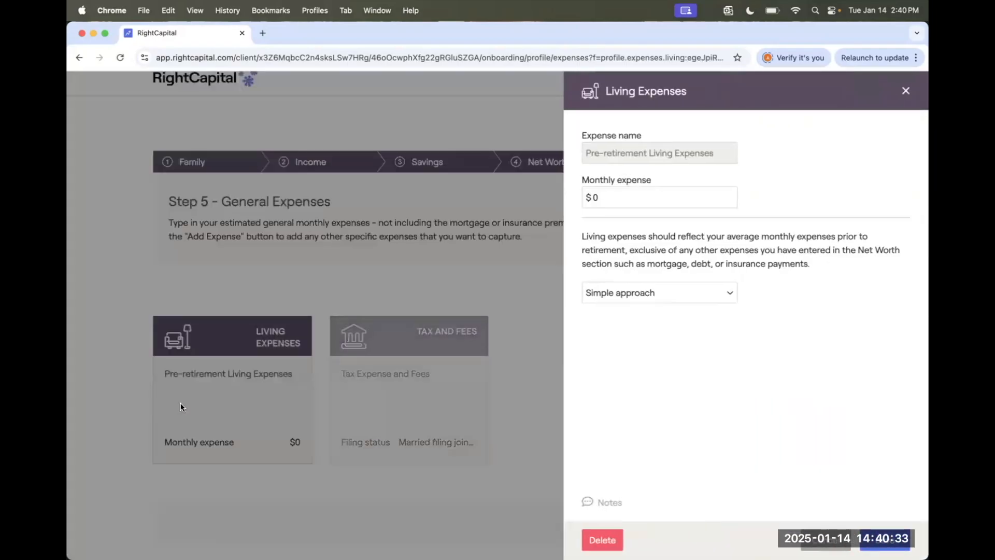
{"action": "left_click", "coordinate": [642, 198]}
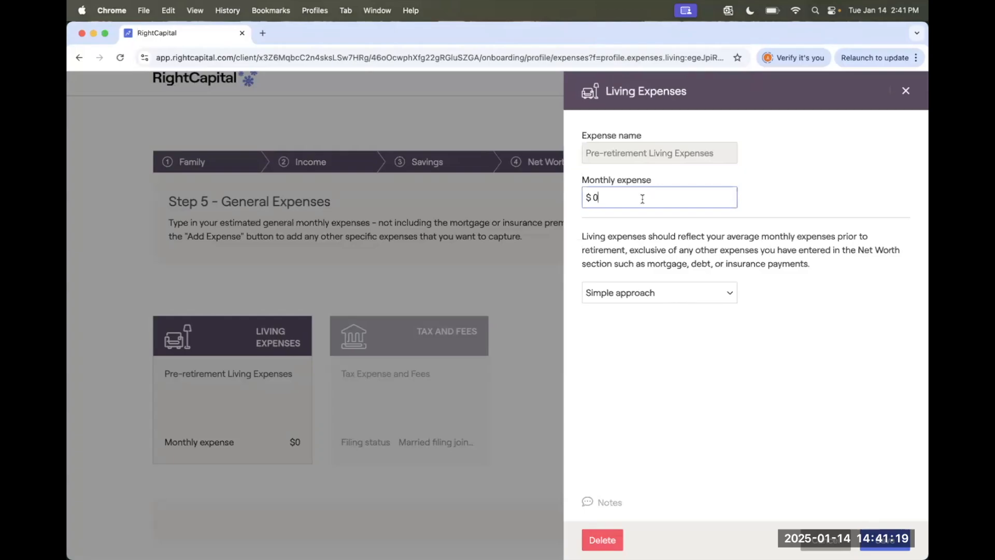
{"action": "key", "text": "BackSpace"}
{"action": "type", "text": "3000"}
{"action": "left_click", "coordinate": [886, 540]}
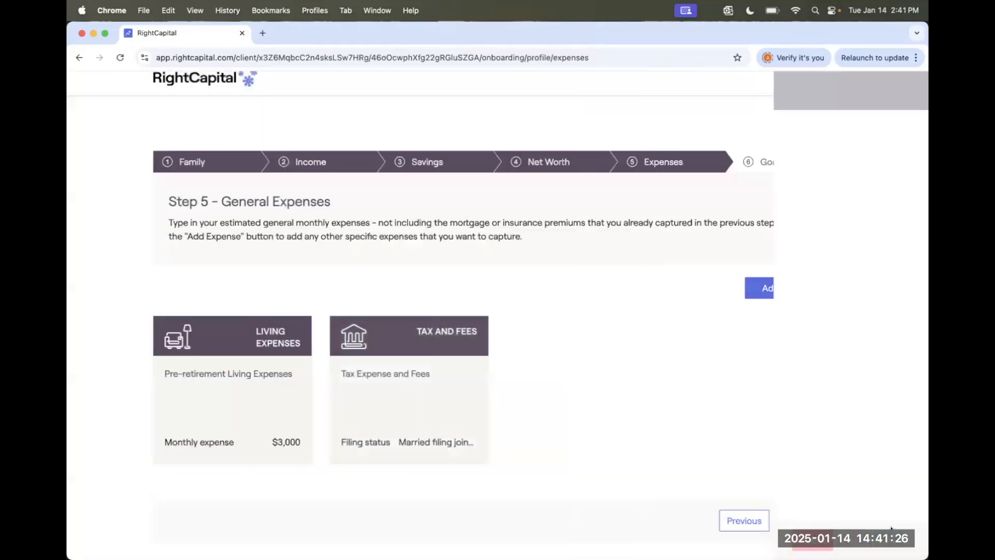
Review the filing status options, local tax and average AUM fees in Tax and Fees, keep Married filing jointly, and save.
{"action": "left_click", "coordinate": [390, 367]}
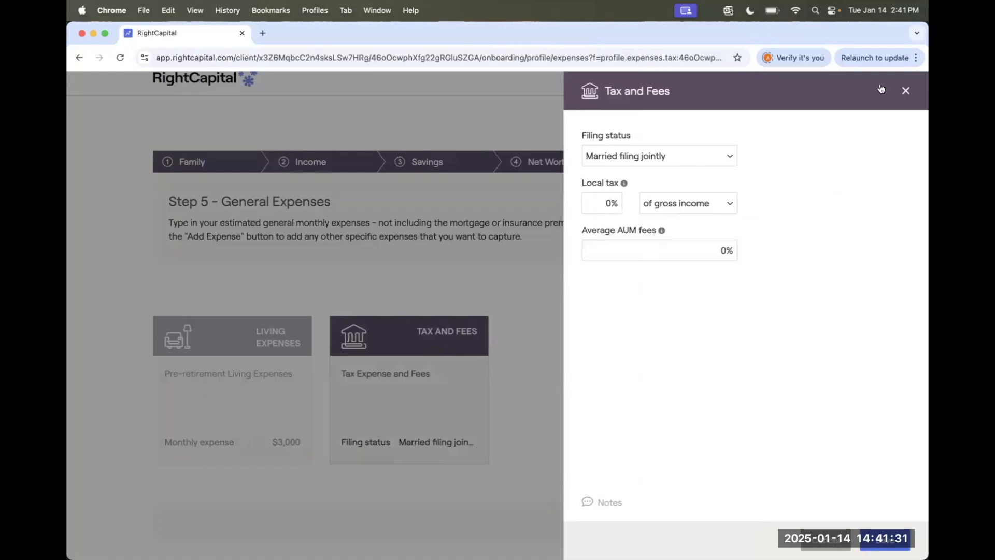
{"action": "left_click", "coordinate": [670, 158]}
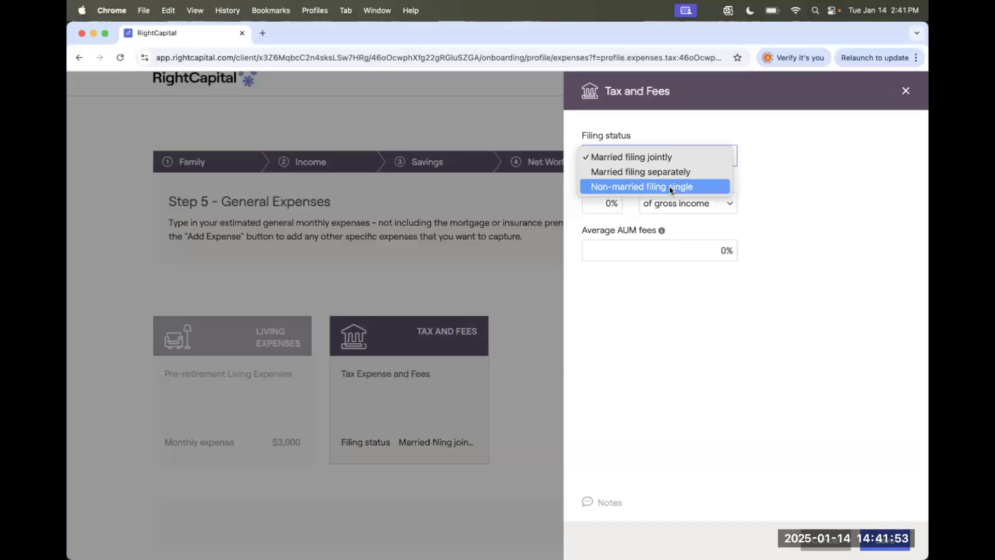
{"action": "left_click", "coordinate": [756, 177]}
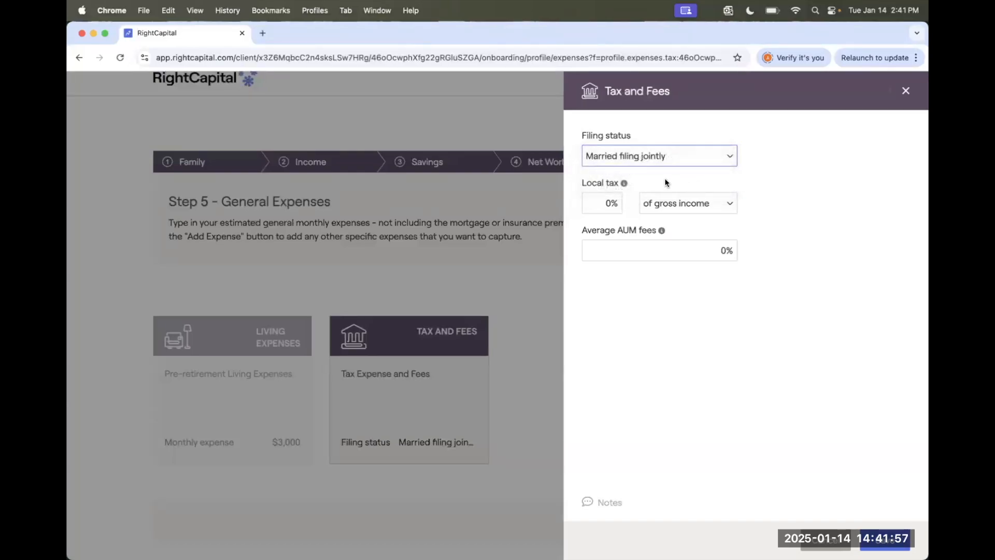
{"action": "left_click", "coordinate": [602, 199]}
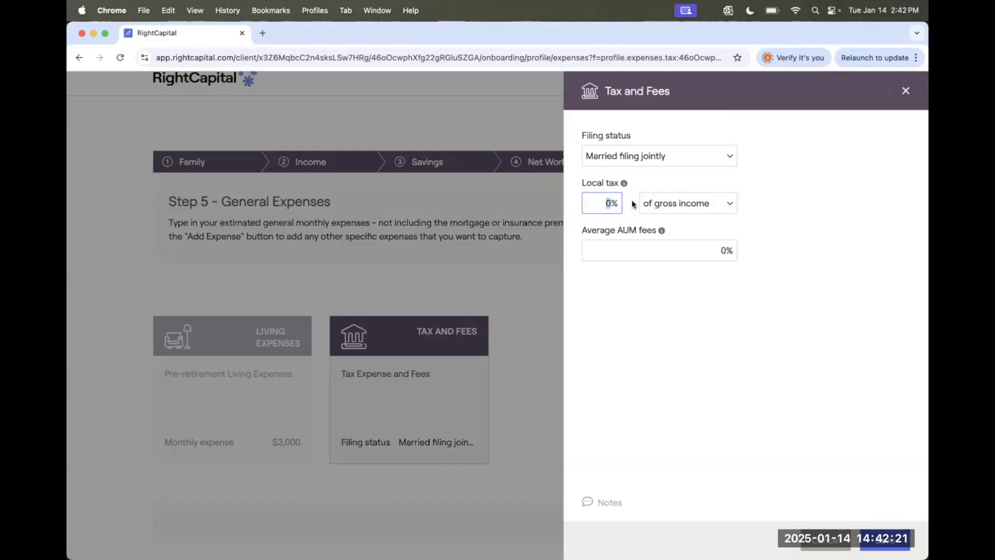
{"action": "left_click", "coordinate": [663, 250]}
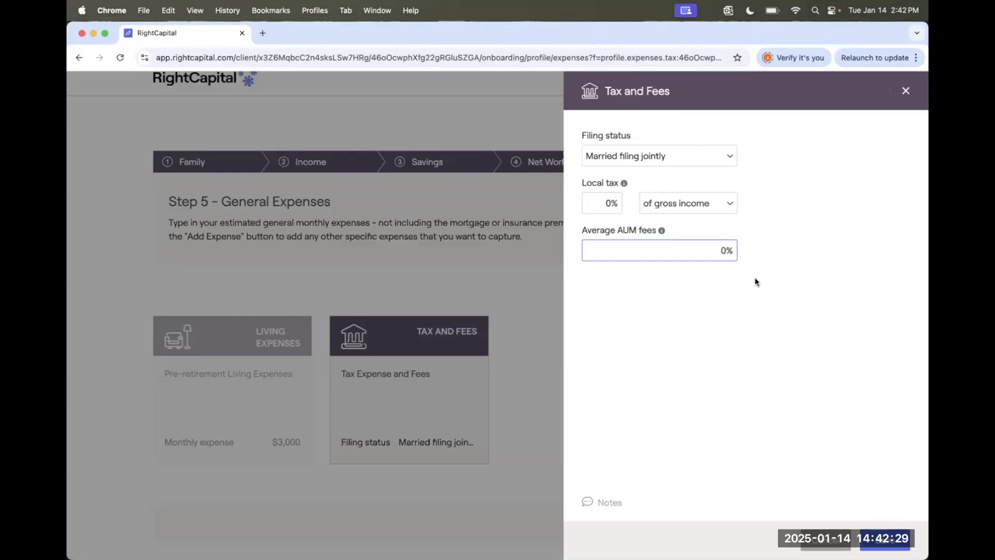
{"action": "left_click", "coordinate": [885, 543]}
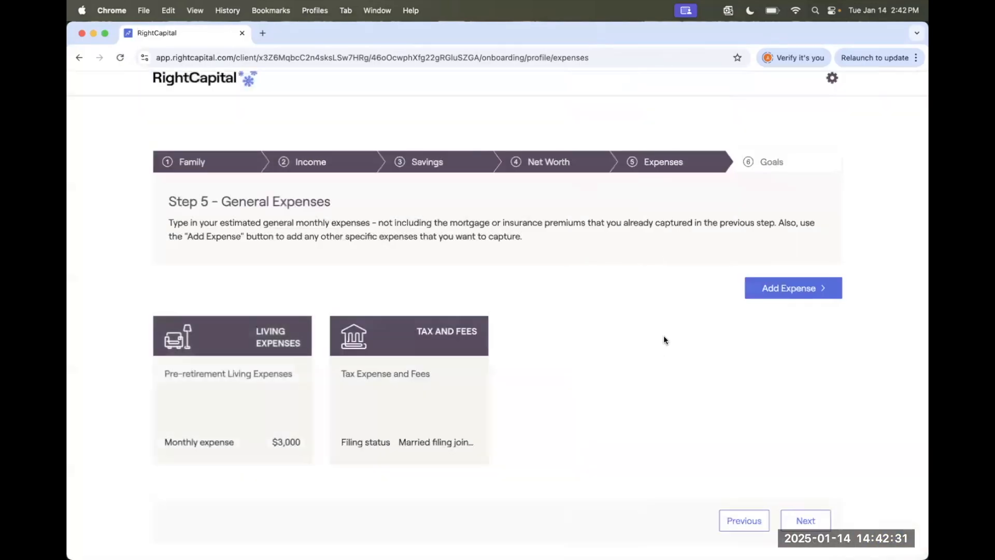
{"action": "left_click", "coordinate": [804, 288]}
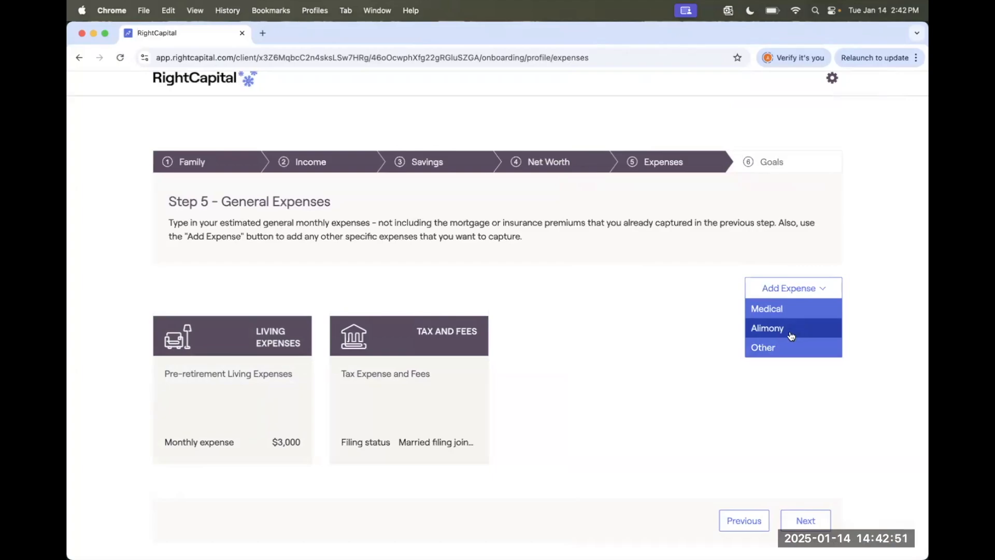
{"action": "left_click", "coordinate": [793, 349]}
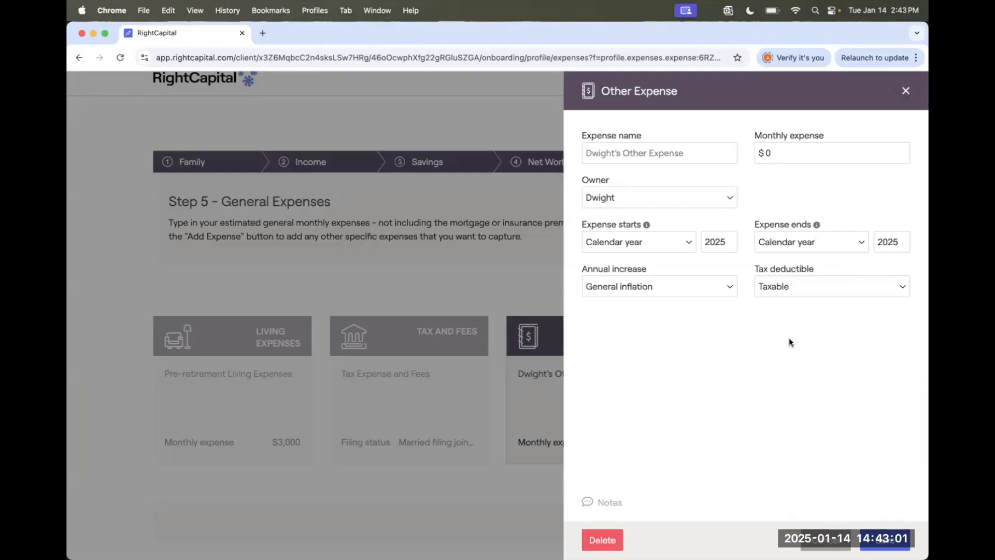
{"action": "left_click", "coordinate": [798, 288]}
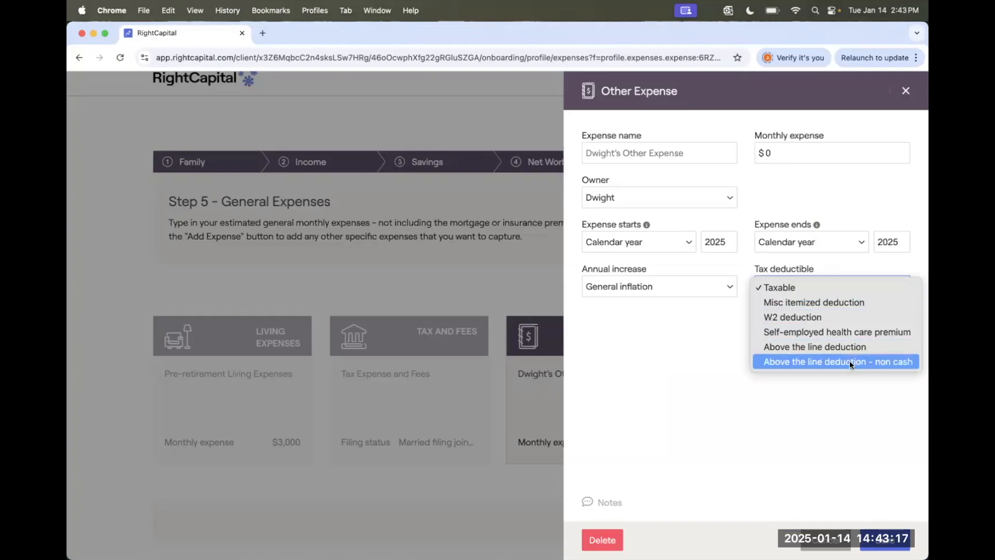
{"action": "left_click", "coordinate": [700, 354]}
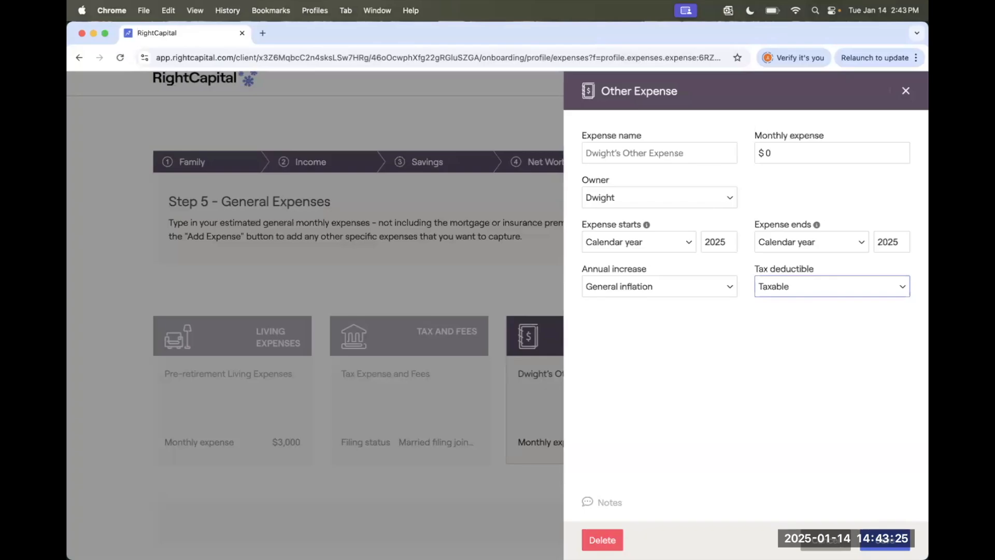
{"action": "left_click", "coordinate": [828, 534]}
Continue to the Financial Goals step, set the retirement age of both the client and the spouse to 70, and save.
{"action": "left_click", "coordinate": [824, 523]}
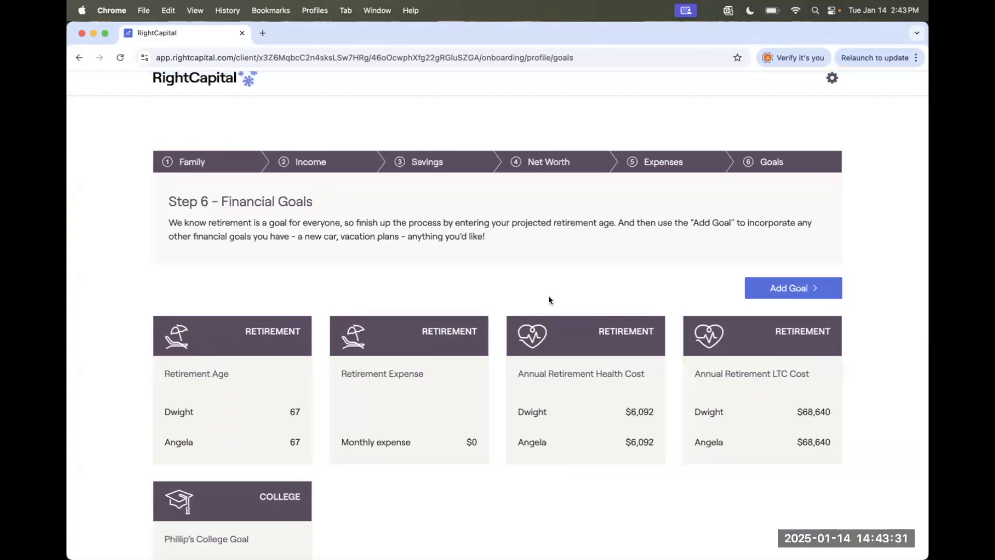
{"action": "scroll", "coordinate": [549, 299], "scroll_direction": "down", "scroll_amount": 4}
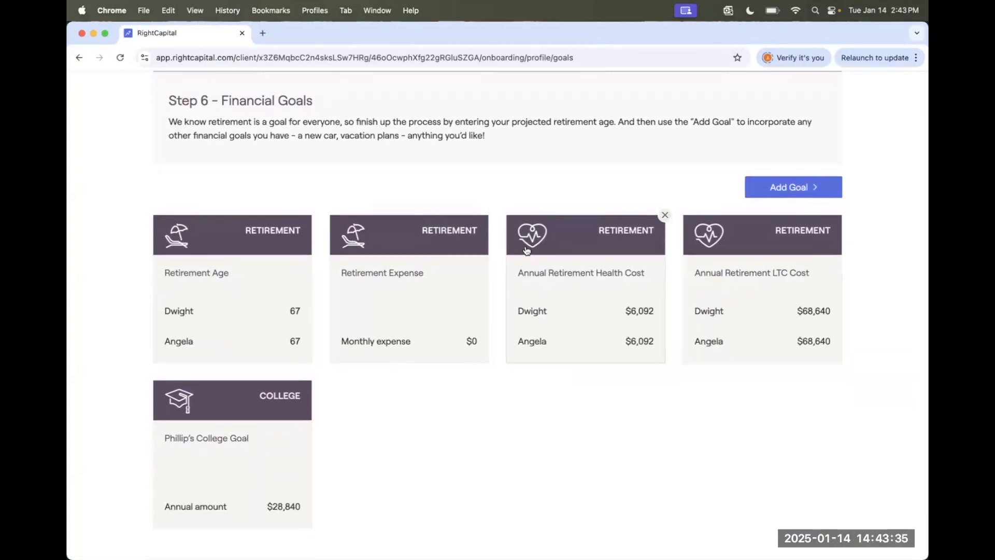
{"action": "left_click", "coordinate": [227, 292]}
{"action": "left_click_drag", "start_coordinate": [644, 197], "coordinate": [547, 201]}
{"action": "type", "text": "70"}
{"action": "key", "text": "Tab"}
{"action": "type", "text": "70"}
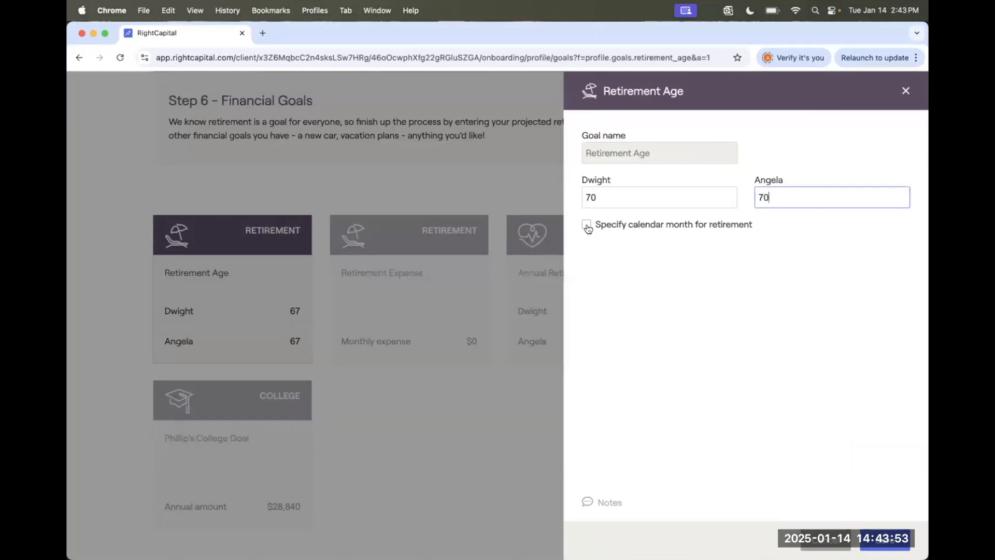
{"action": "left_click", "coordinate": [885, 541]}
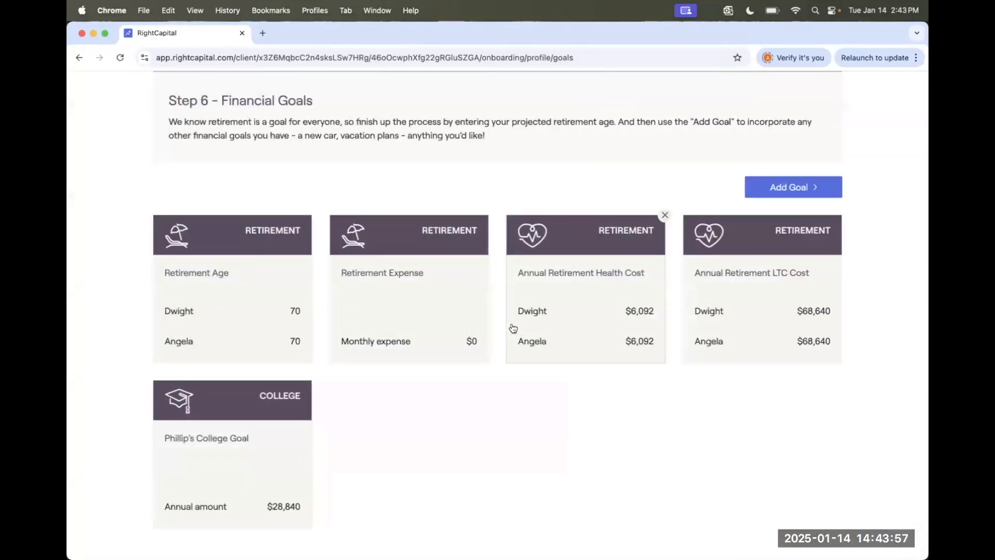
Set the Retirement Expense goal to $10,000 per month and save it.
{"action": "left_click", "coordinate": [425, 290]}
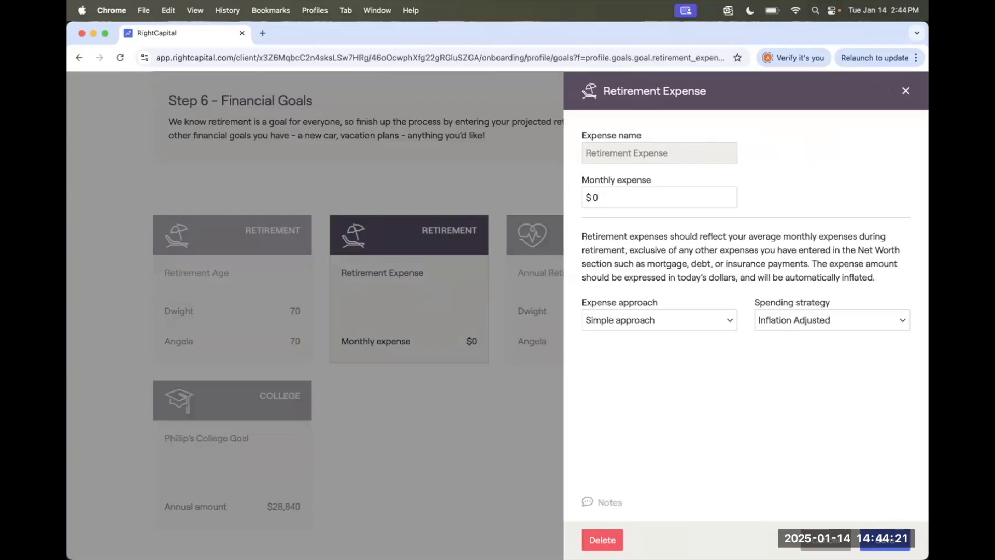
{"action": "left_click", "coordinate": [713, 196]}
{"action": "type", "text": "10000"}
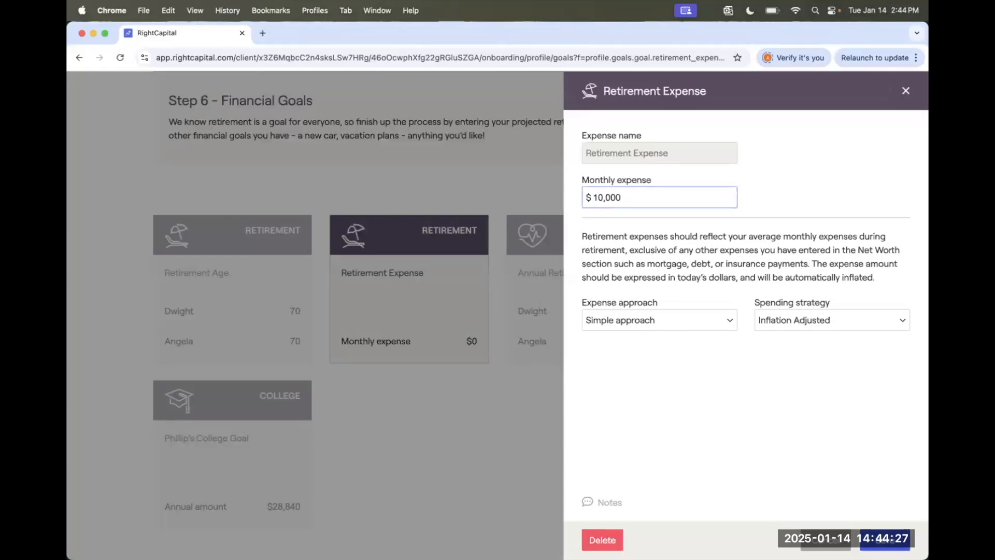
{"action": "left_click", "coordinate": [885, 540]}
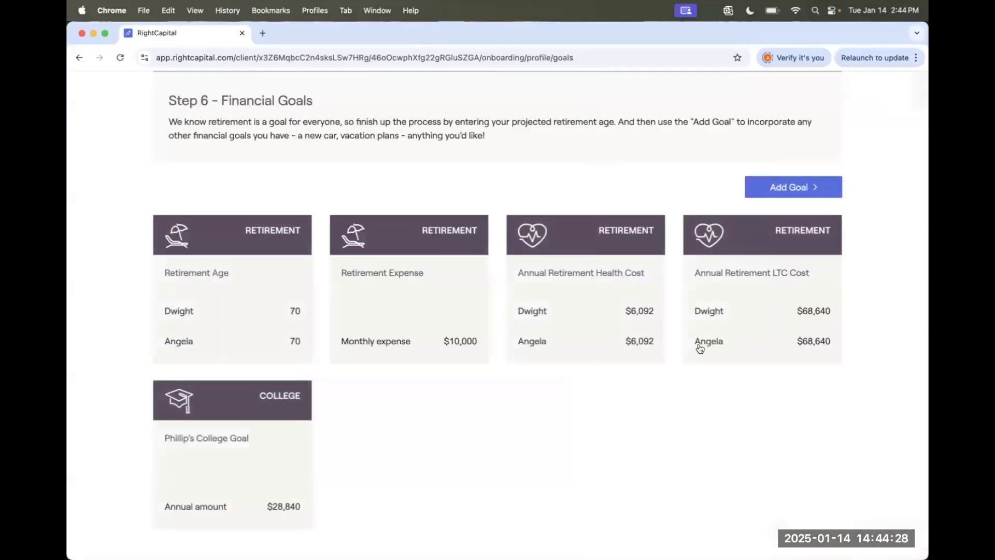
In the Annual Retirement Health Cost goal, keep the client's cost starting at retirement and set a customized amount of $3,000.
{"action": "left_click", "coordinate": [597, 303]}
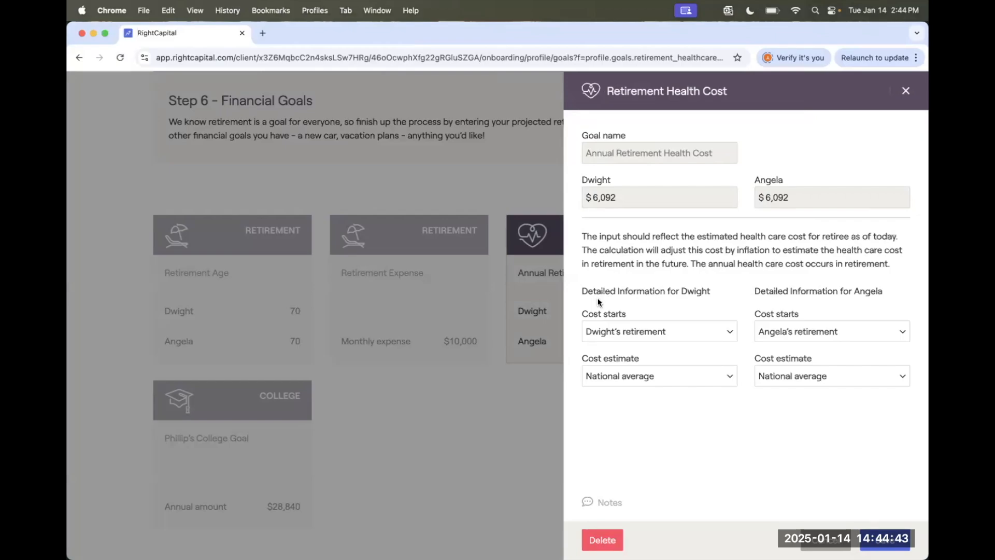
{"action": "left_click", "coordinate": [652, 331]}
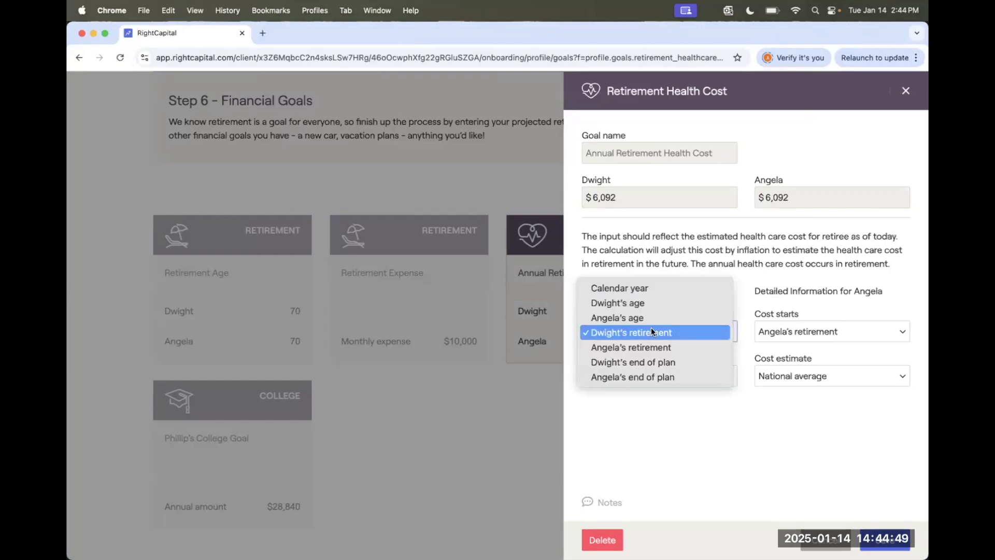
{"action": "left_click", "coordinate": [652, 333]}
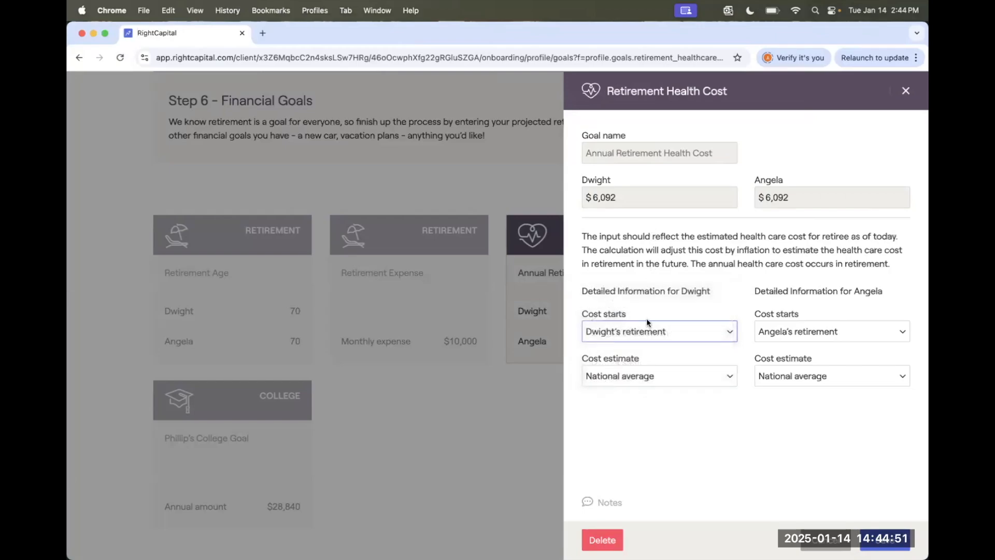
{"action": "left_click", "coordinate": [647, 376]}
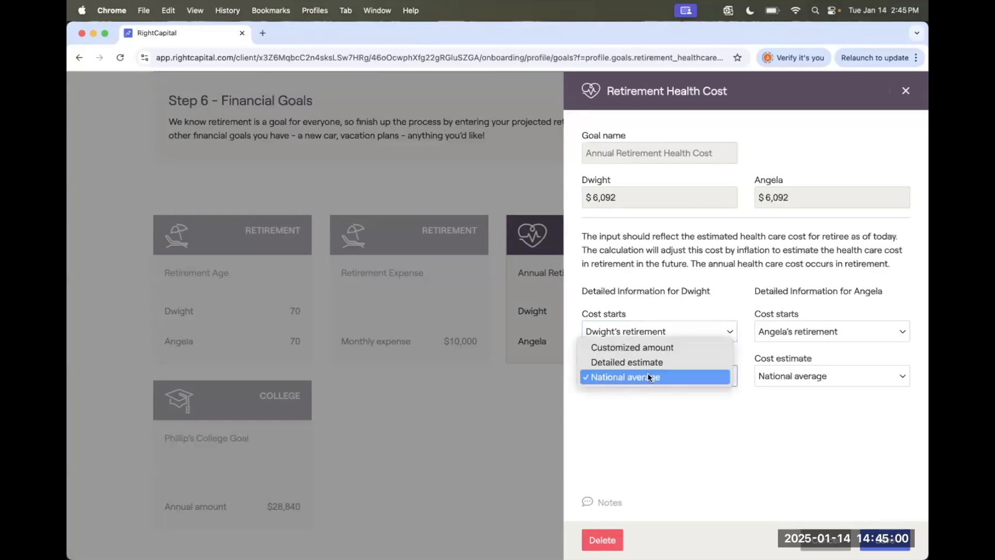
{"action": "left_click", "coordinate": [673, 347]}
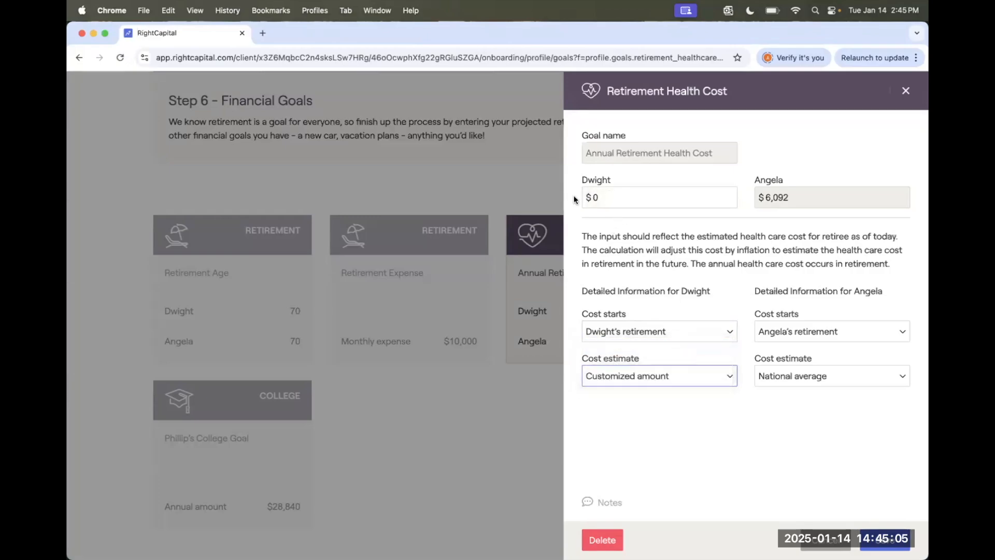
{"action": "type", "text": "30000"}
{"action": "key", "text": "BackSpace"}
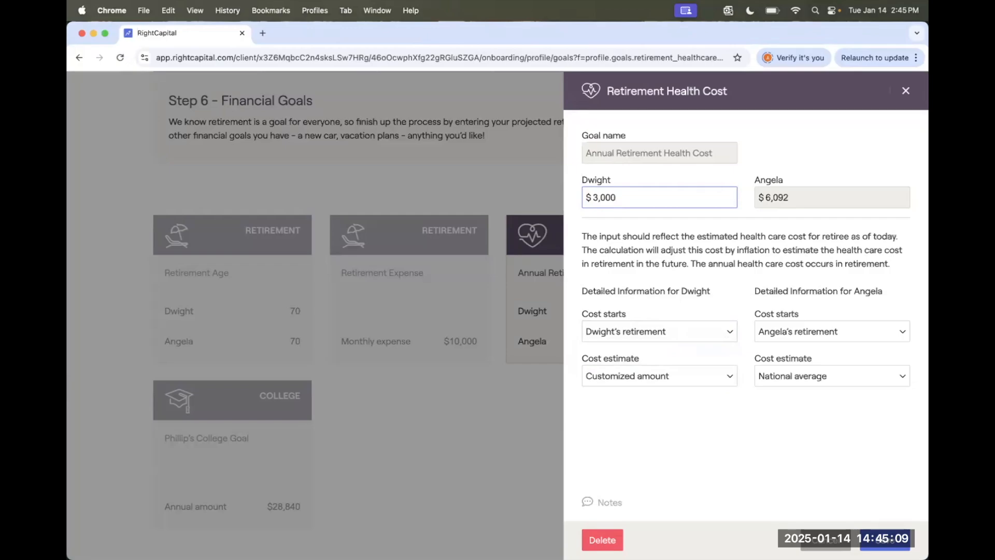
Switch the spouse's retirement health cost to a detailed estimate, keep Medicare part D estimated based on AGI, and save the goal.
{"action": "left_click", "coordinate": [776, 369]}
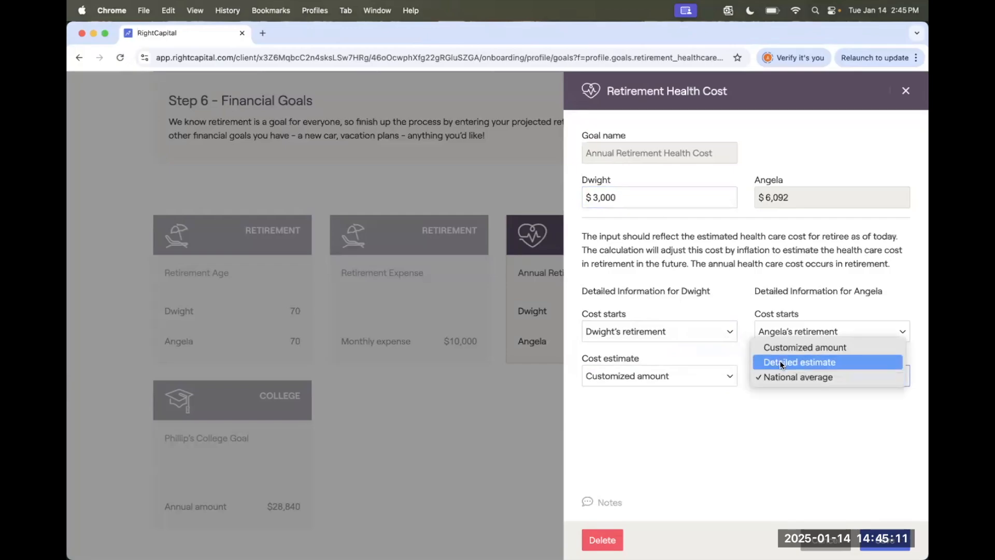
{"action": "left_click", "coordinate": [781, 364]}
{"action": "scroll", "coordinate": [798, 353], "scroll_direction": "down", "scroll_amount": 3}
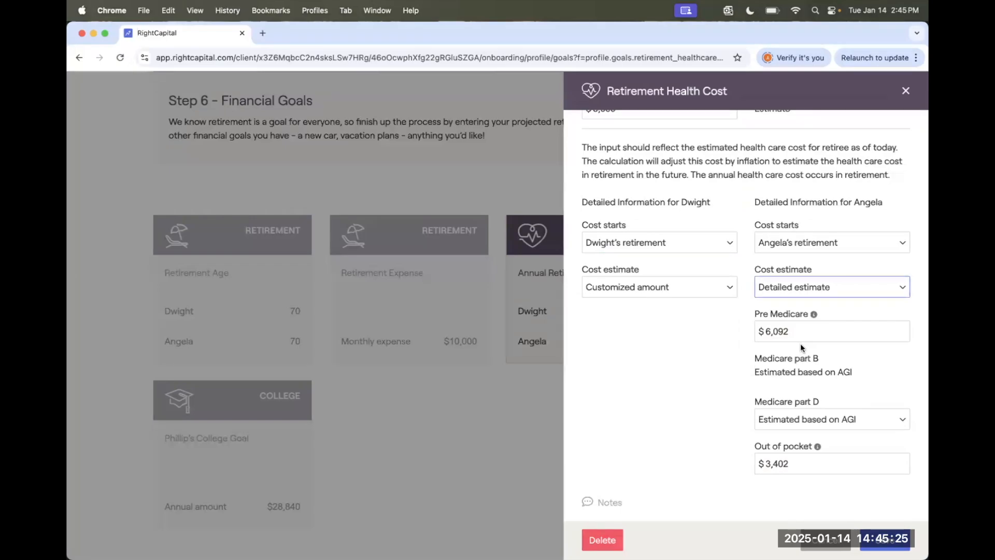
{"action": "key", "text": "Tab"}
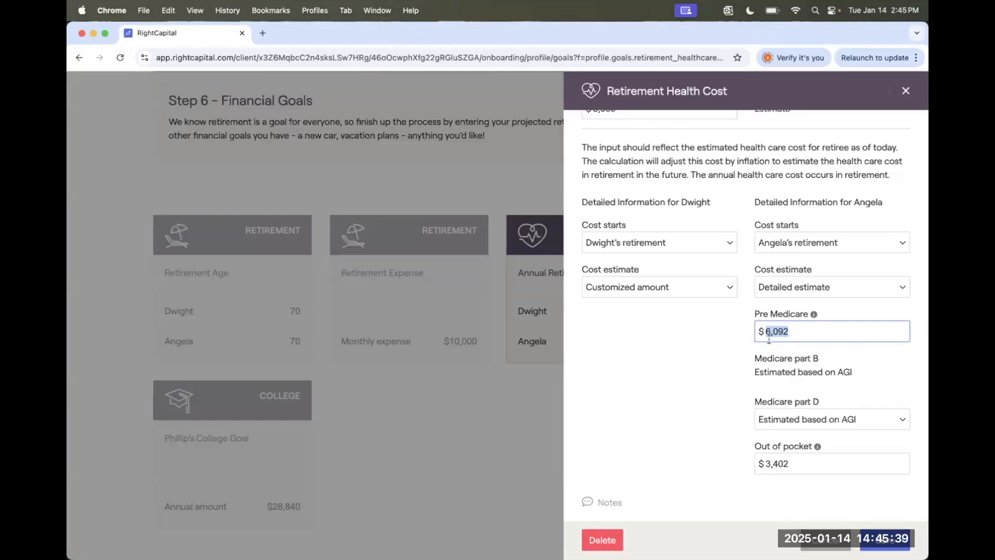
{"action": "left_click", "coordinate": [785, 362]}
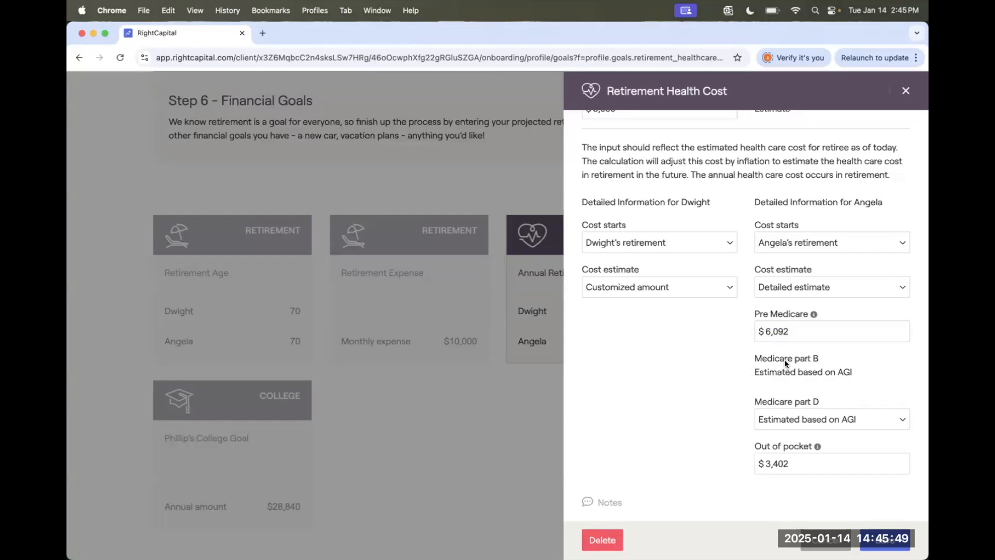
{"action": "left_click", "coordinate": [793, 464]}
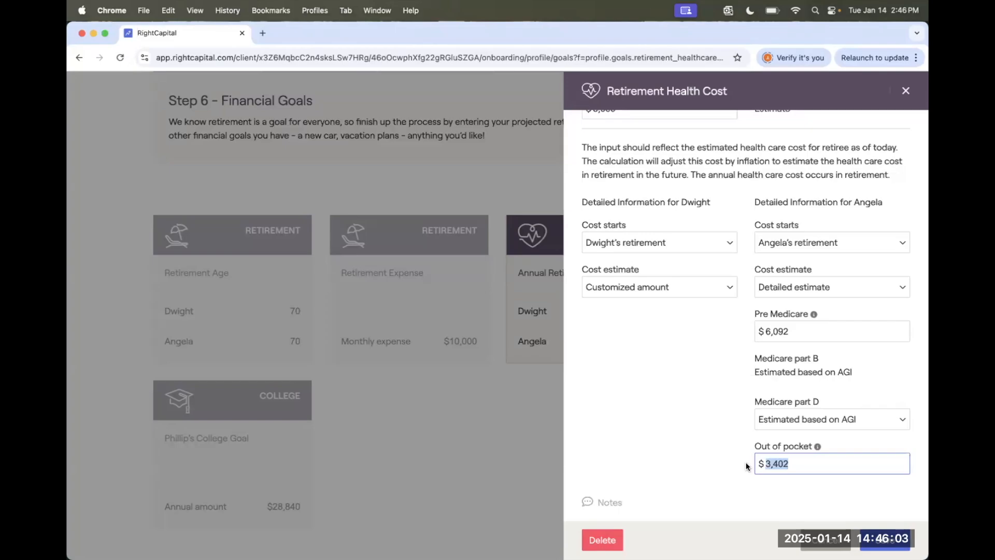
{"action": "left_click", "coordinate": [806, 419]}
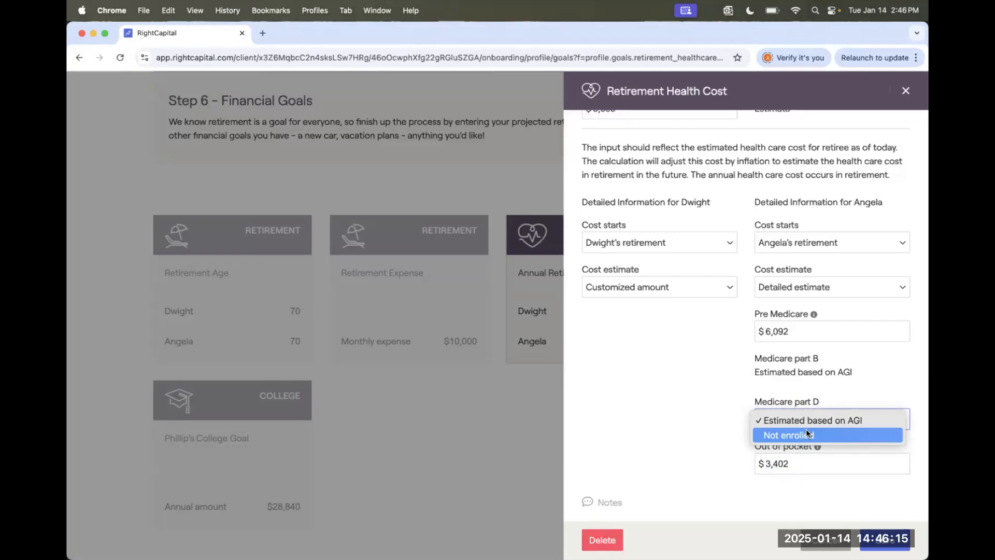
{"action": "left_click", "coordinate": [801, 379]}
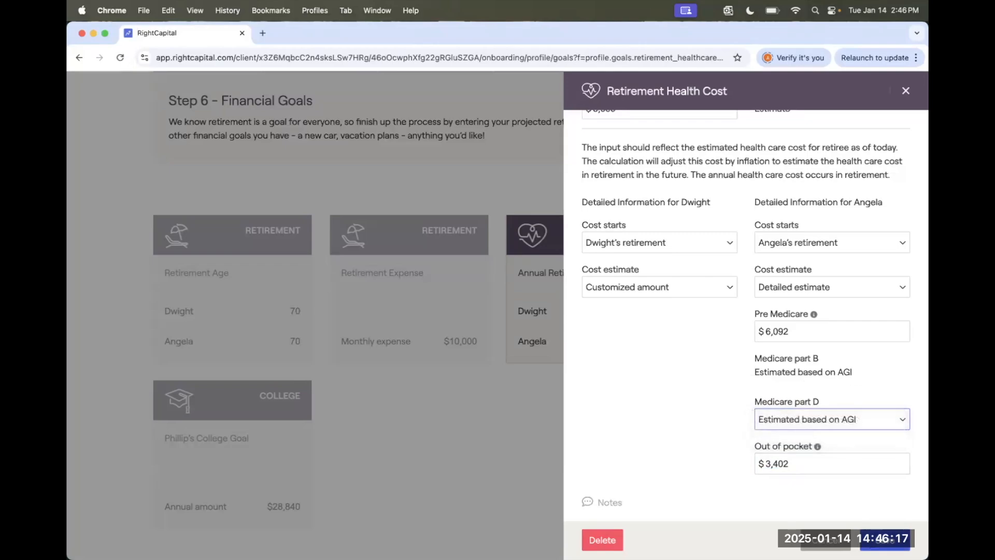
{"action": "left_click", "coordinate": [885, 539]}
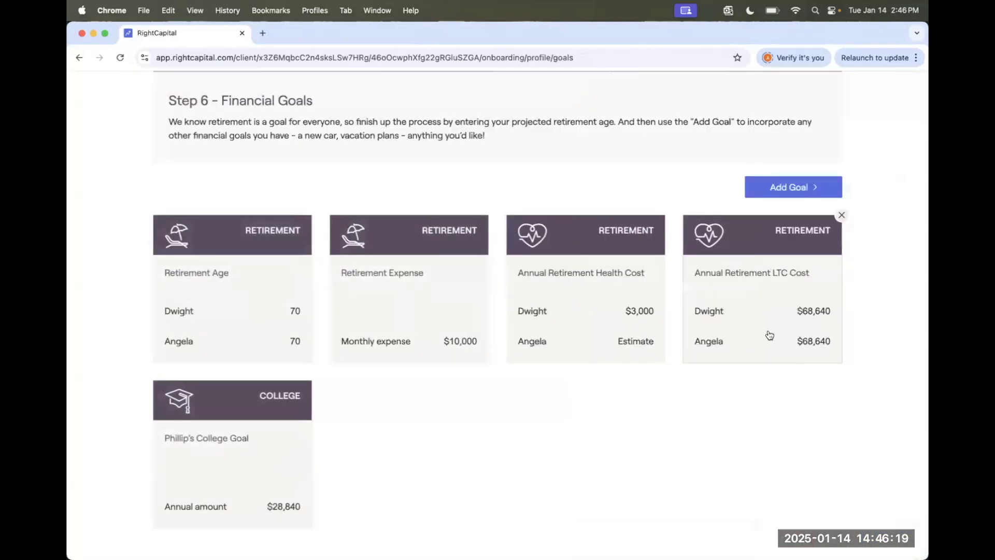
In the Annual Retirement LTC Cost goal, keep the client's last 2 years of plan, set a customized amount of $90,000, and save.
{"action": "left_click", "coordinate": [770, 335]}
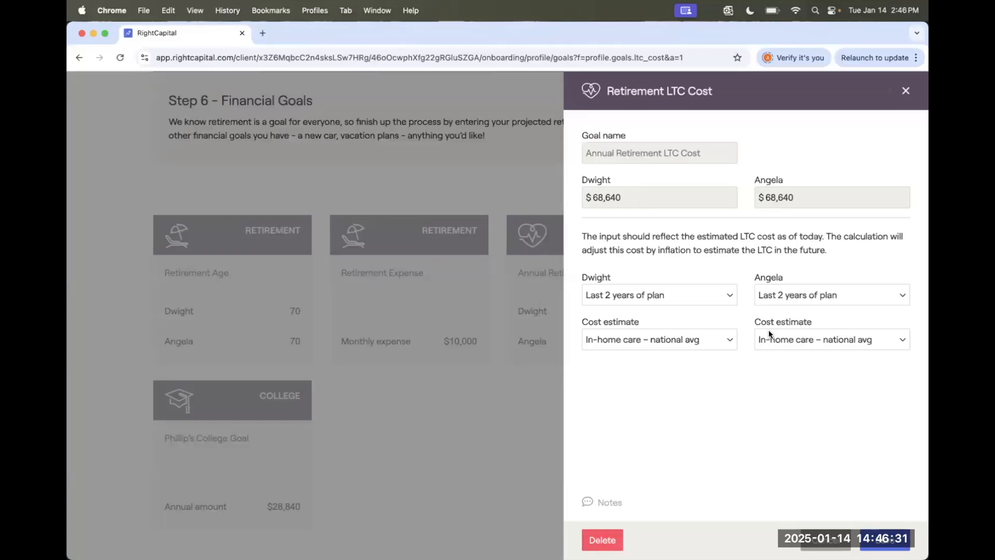
{"action": "left_click", "coordinate": [706, 302]}
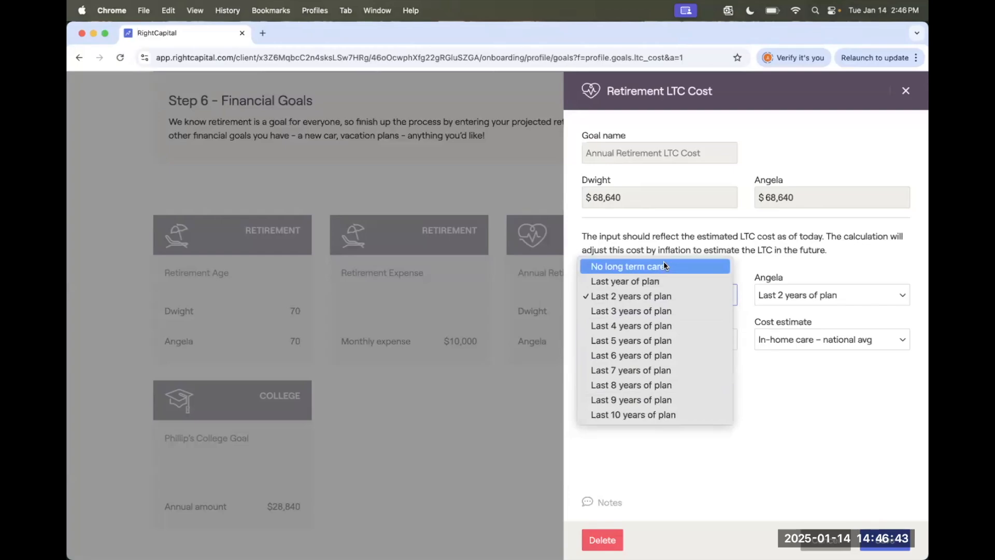
{"action": "left_click", "coordinate": [667, 240]}
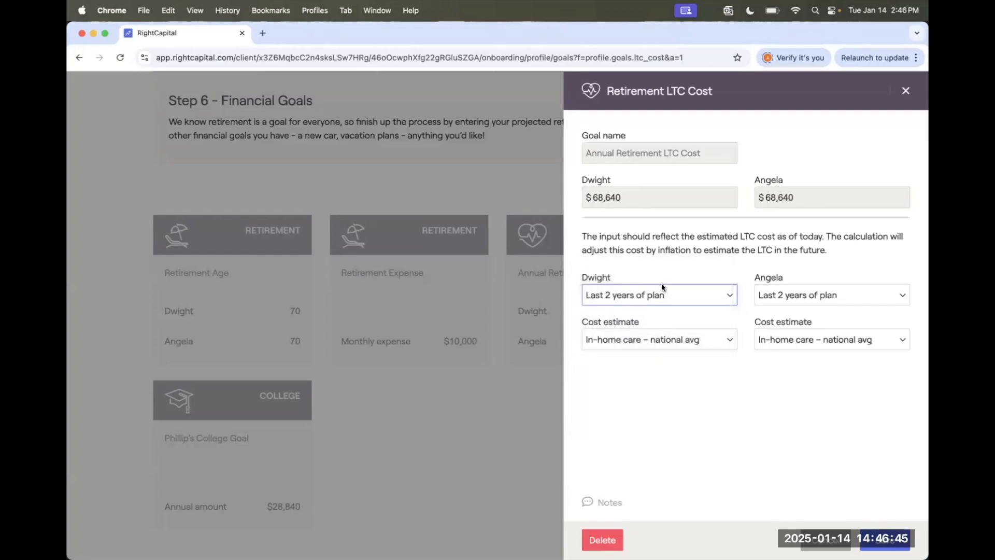
{"action": "left_click", "coordinate": [651, 343]}
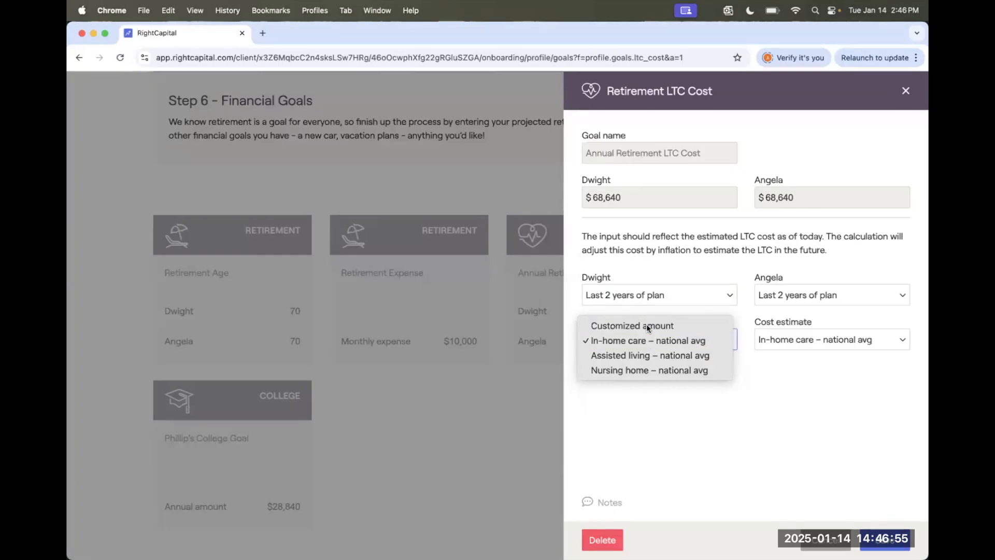
{"action": "left_click", "coordinate": [647, 327]}
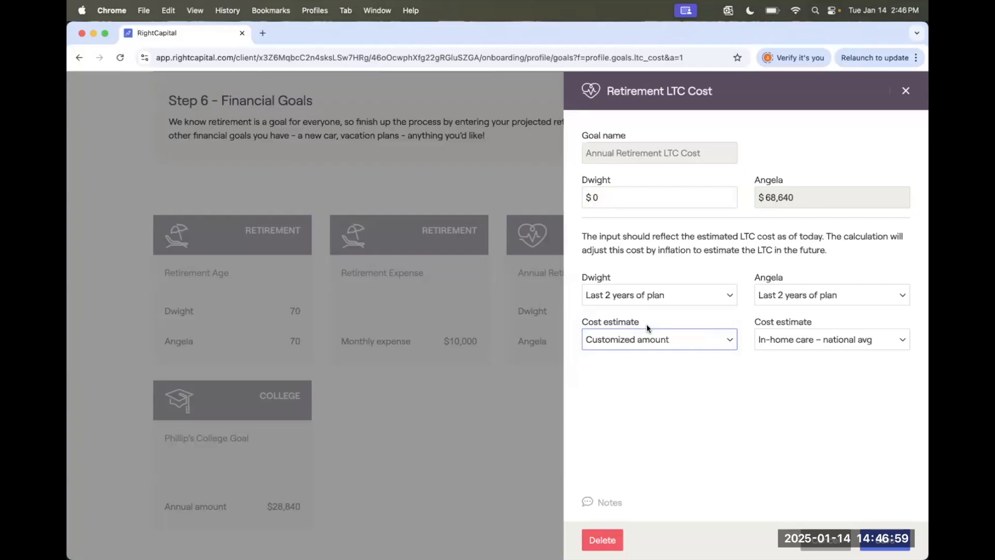
{"action": "left_click", "coordinate": [618, 199]}
{"action": "type", "text": "90,000"}
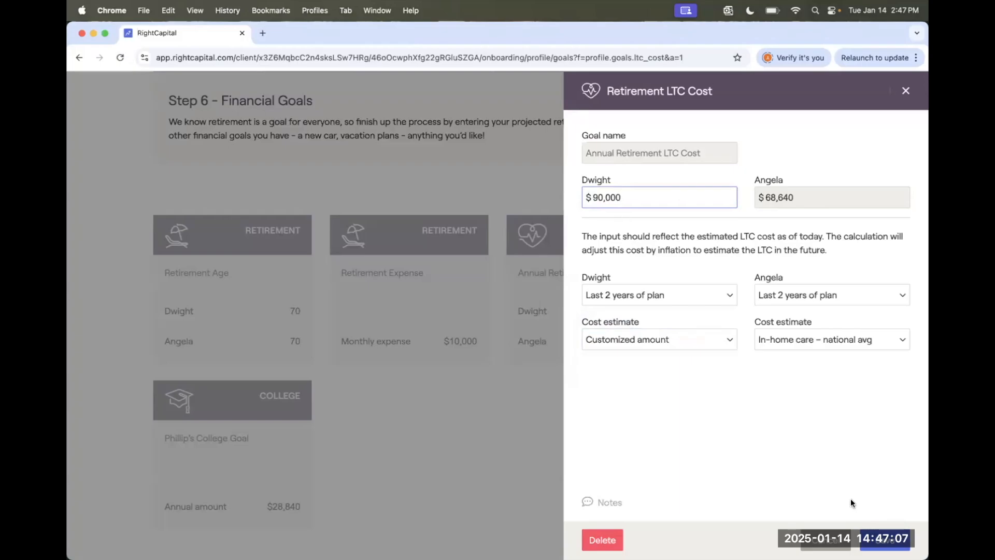
{"action": "left_click", "coordinate": [886, 544]}
Base the child's college goal on a specific college, looking up Harvard College with in-state tuition, and save it.
{"action": "scroll", "coordinate": [546, 418], "scroll_direction": "down", "scroll_amount": 3}
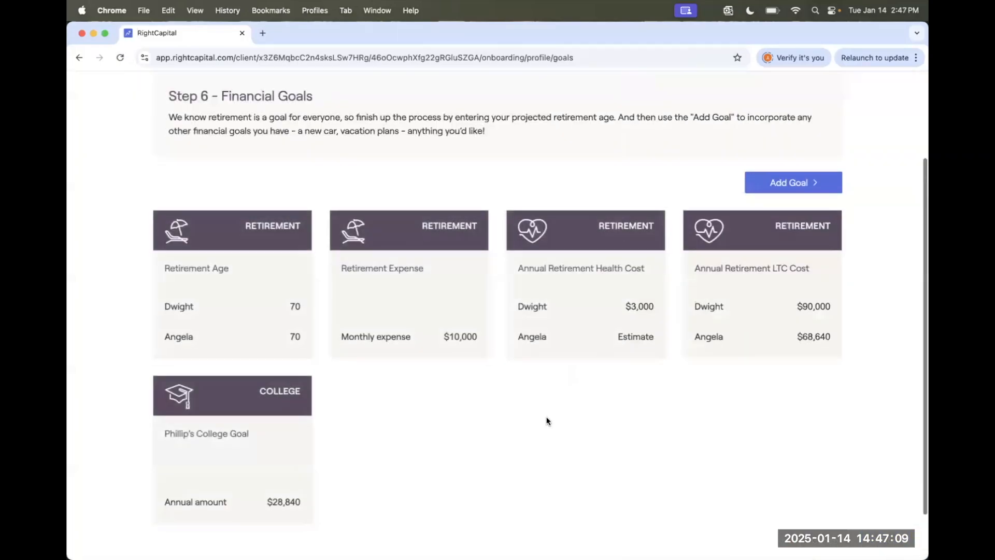
{"action": "mouse_move", "coordinate": [255, 384]}
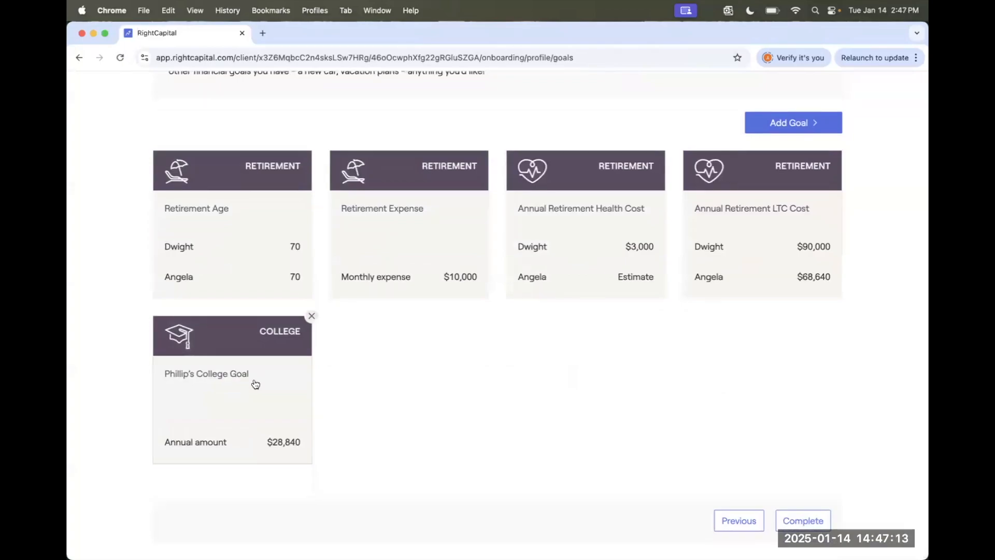
{"action": "left_click", "coordinate": [255, 383]}
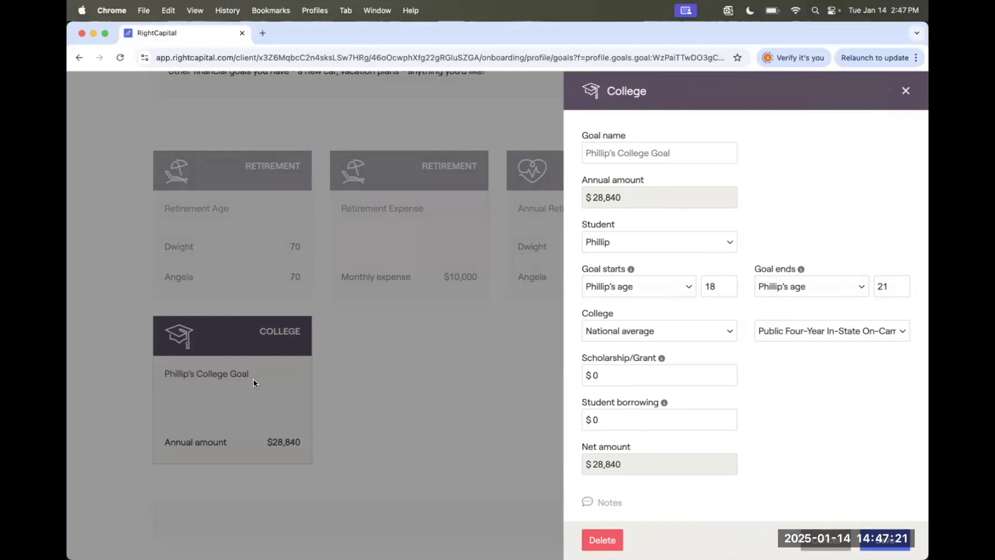
{"action": "left_click", "coordinate": [695, 335]}
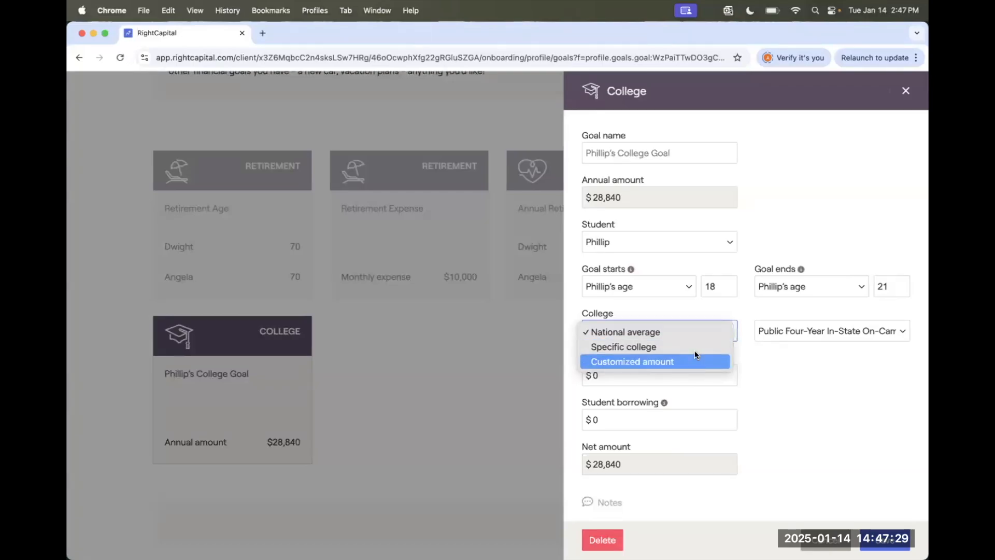
{"action": "left_click", "coordinate": [679, 346]}
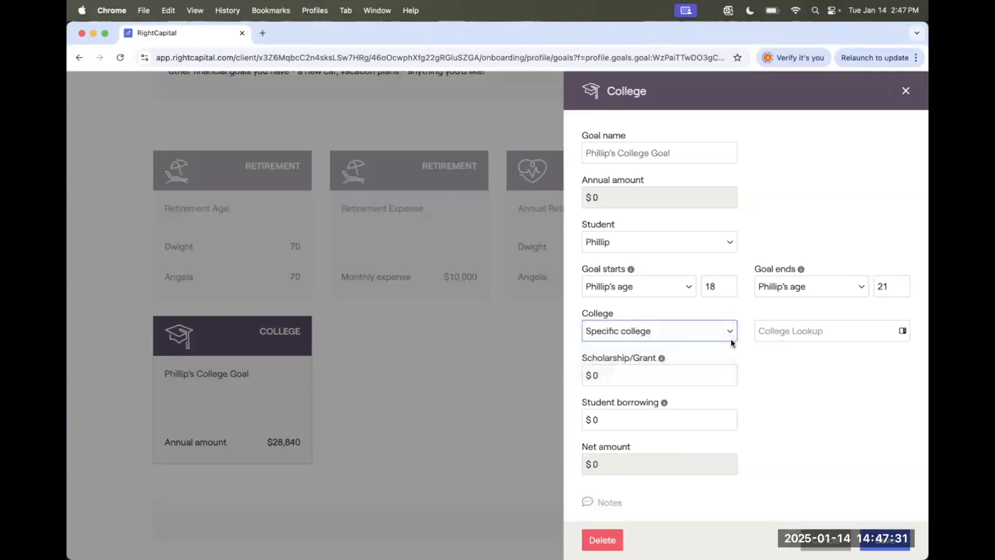
{"action": "left_click", "coordinate": [799, 330]}
{"action": "left_click", "coordinate": [702, 141]}
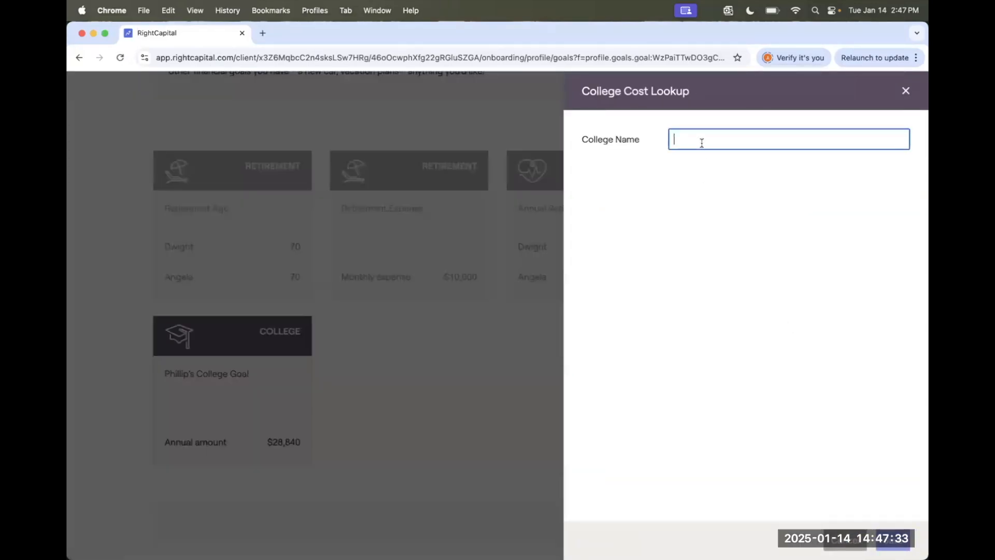
{"action": "type", "text": "harv"}
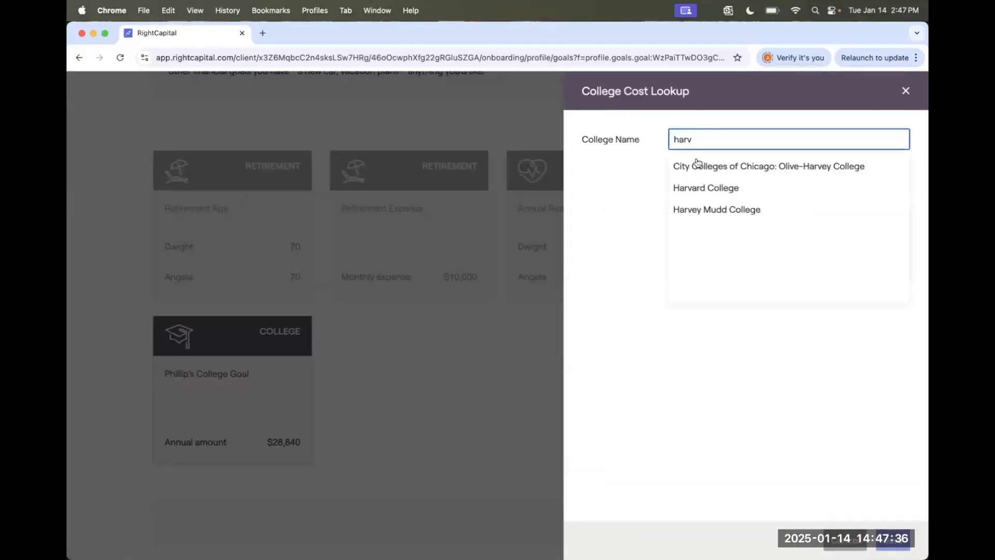
{"action": "left_click", "coordinate": [700, 188]}
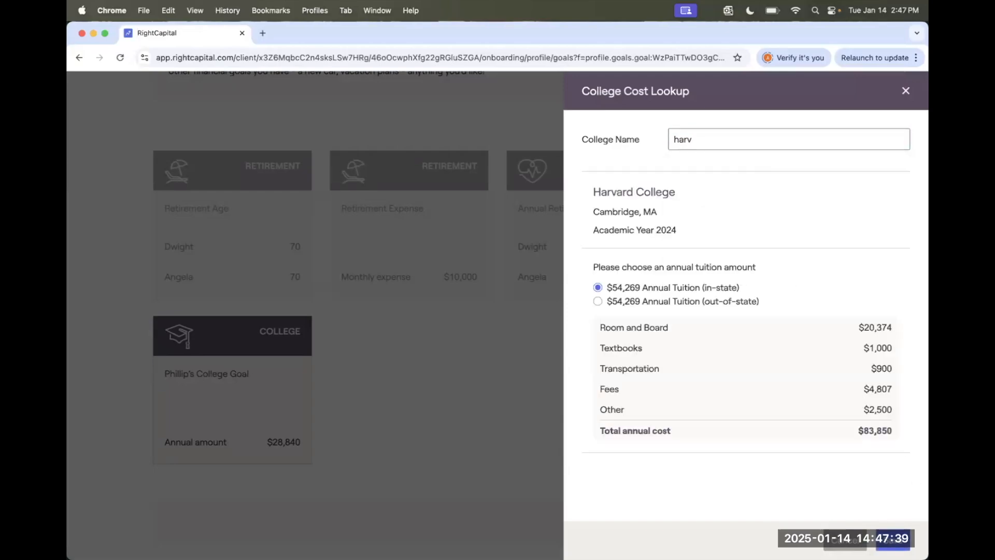
{"action": "left_click", "coordinate": [892, 540]}
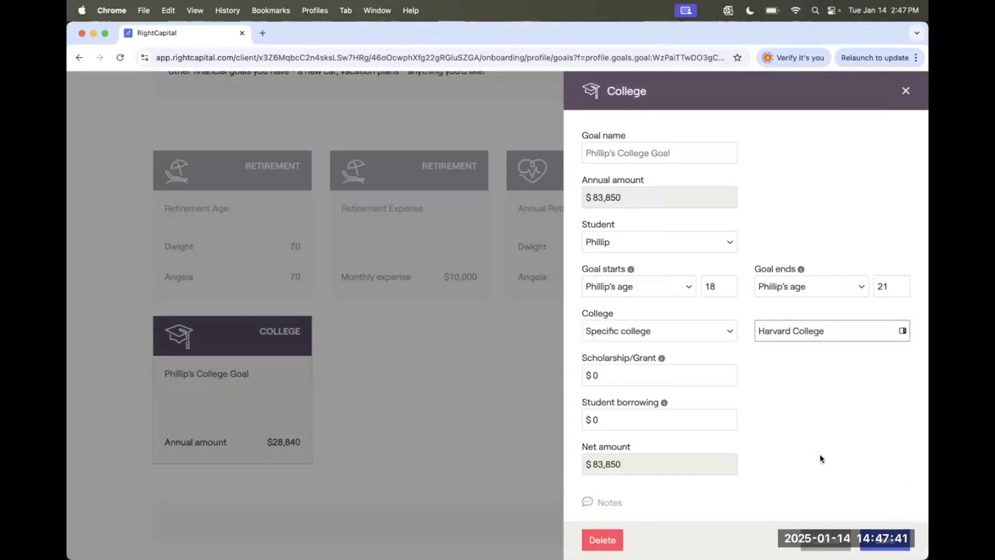
{"action": "left_click", "coordinate": [887, 543]}
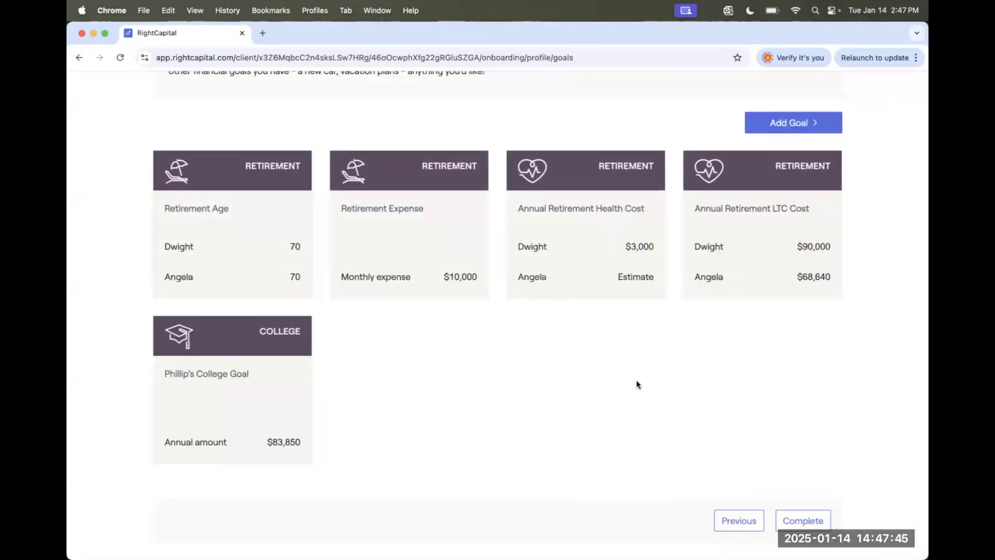
Review the available goal types and add a Primary Home Relocation property goal.
{"action": "scroll", "coordinate": [637, 381], "scroll_direction": "up", "scroll_amount": 3}
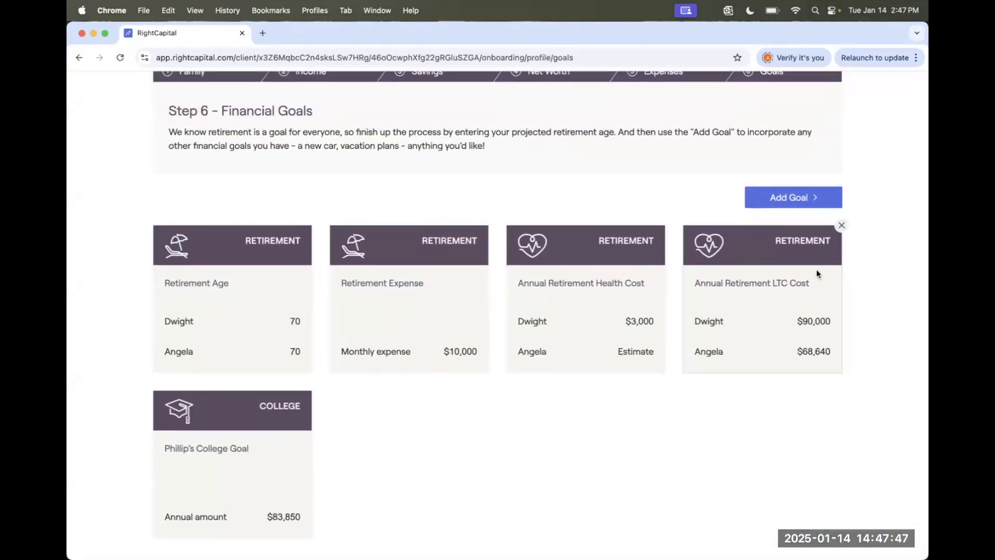
{"action": "left_click", "coordinate": [768, 197]}
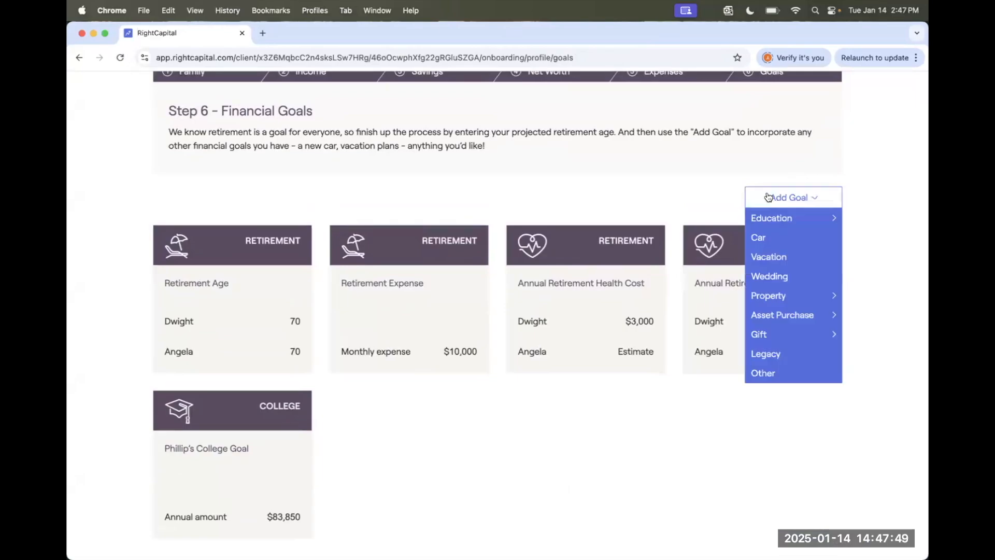
{"action": "mouse_move", "coordinate": [762, 215]}
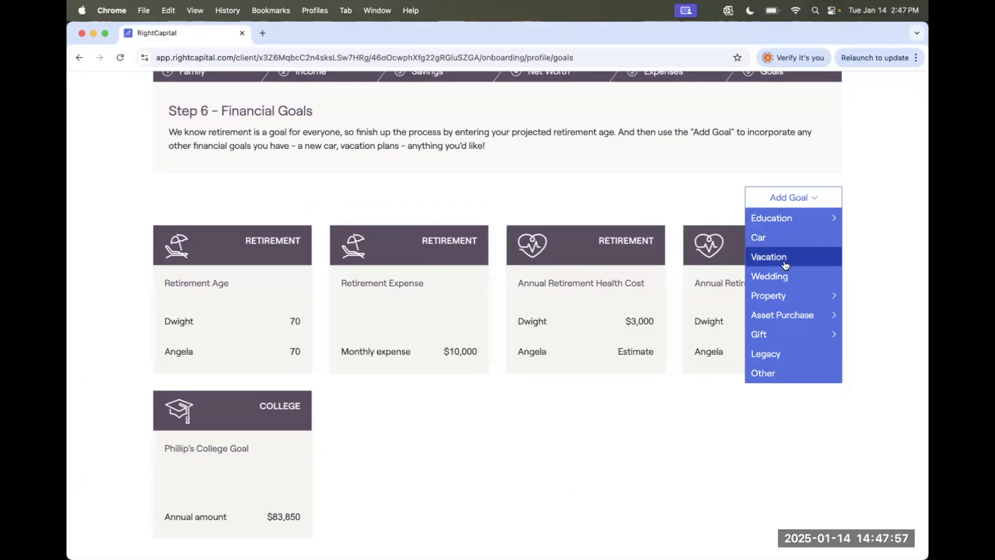
{"action": "mouse_move", "coordinate": [789, 296]}
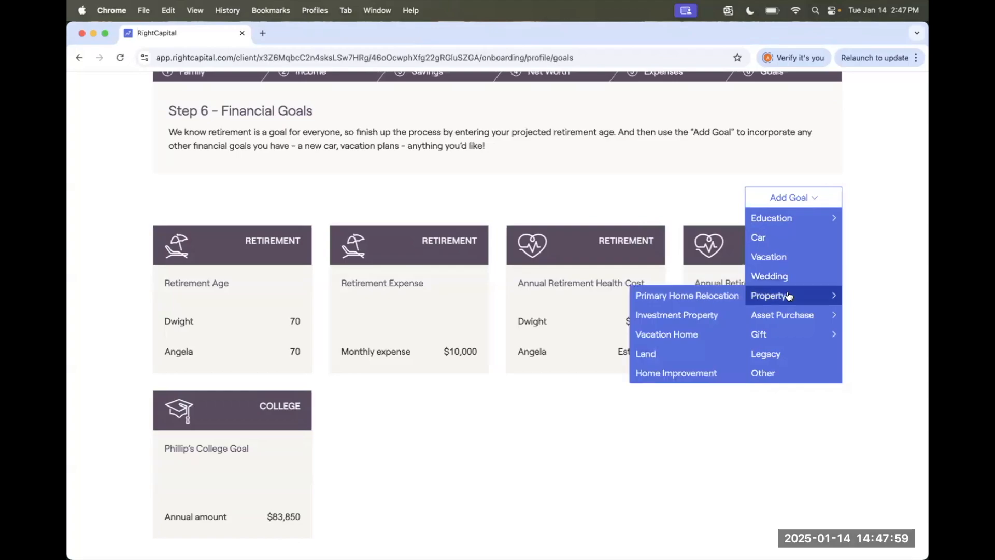
{"action": "mouse_move", "coordinate": [792, 318]}
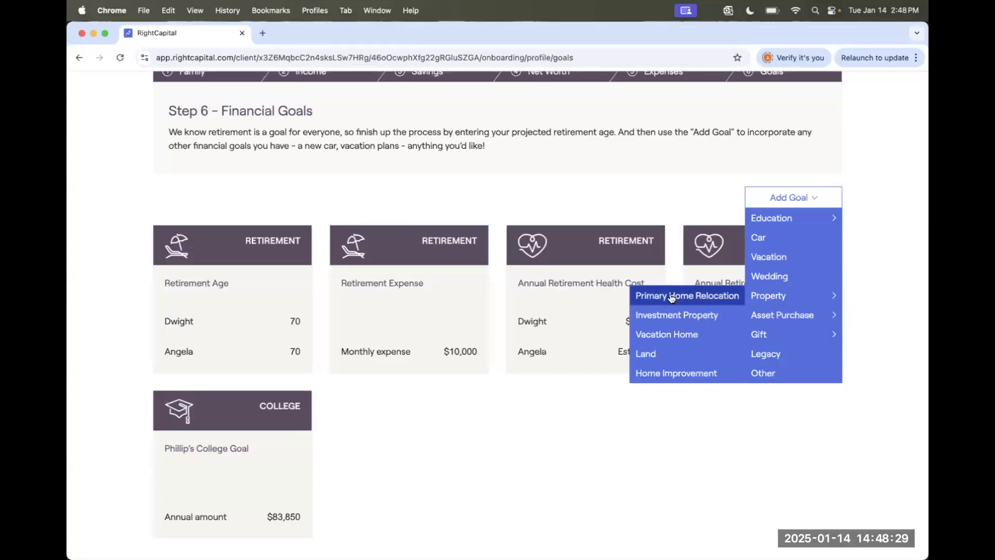
{"action": "left_click", "coordinate": [688, 296]}
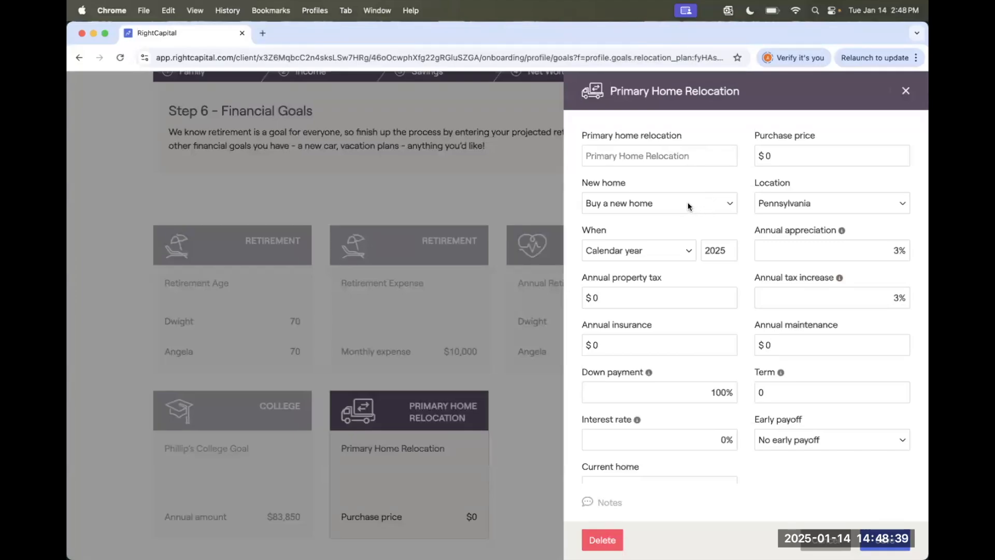
In the Primary Home Relocation goal, keep Buy a new home, set the purchase price to $375,000 and the location to Washington.
{"action": "left_click", "coordinate": [688, 206]}
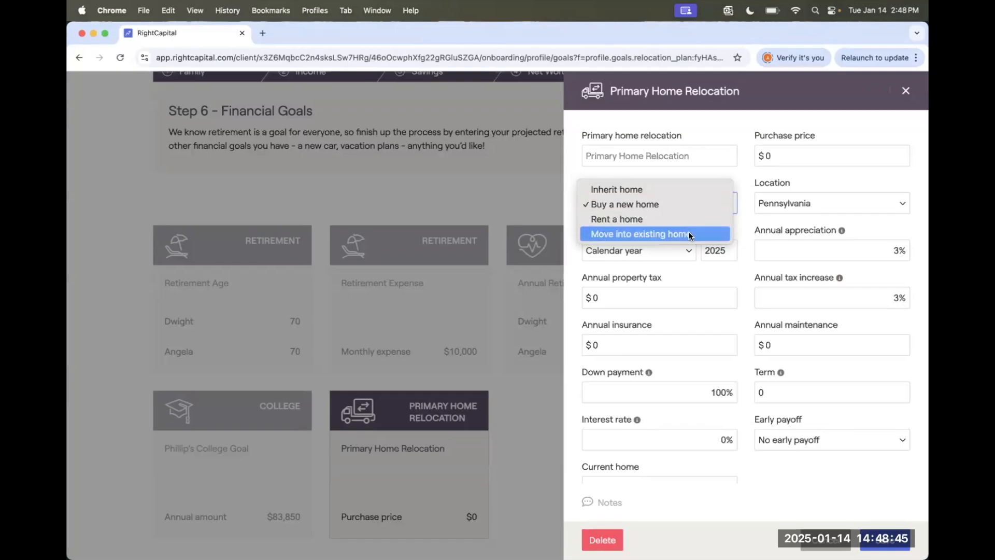
{"action": "left_click", "coordinate": [727, 204]}
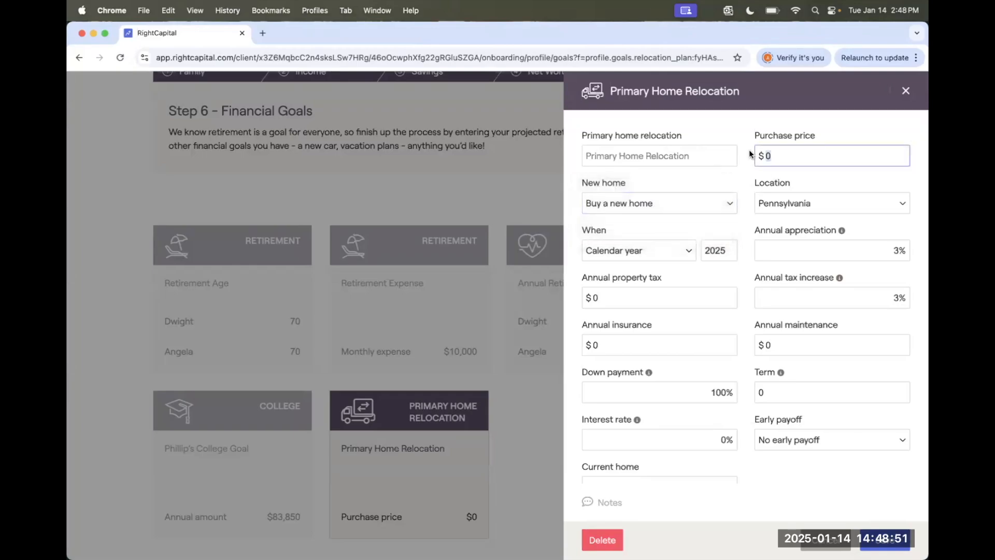
{"action": "type", "text": "3"}
{"action": "type", "text": "000"}
{"action": "left_click", "coordinate": [767, 204]}
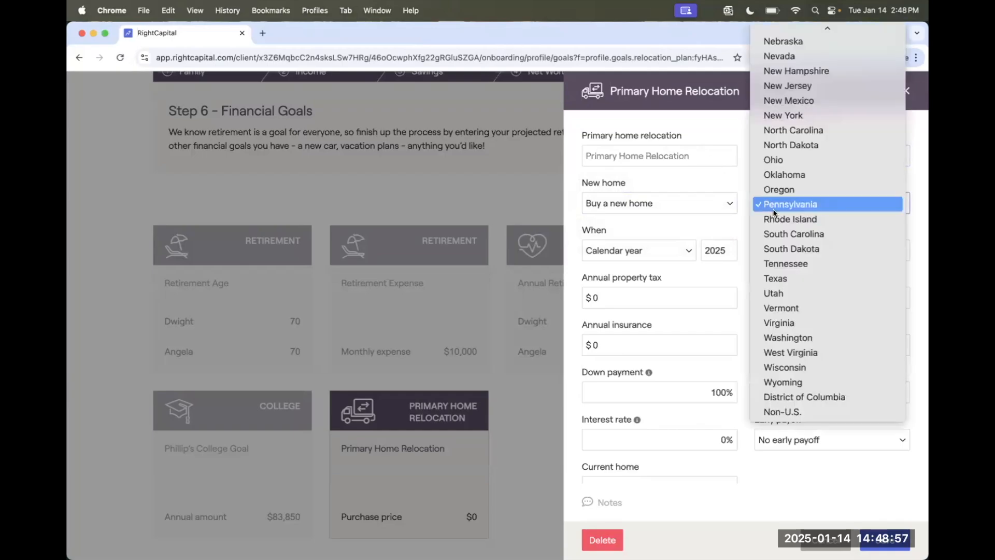
{"action": "left_click", "coordinate": [800, 337]}
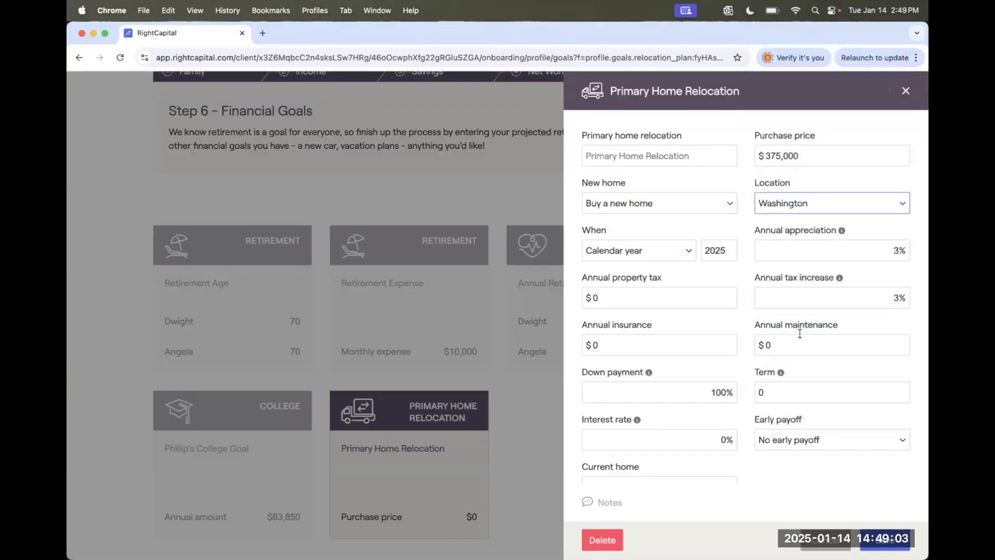
Time the relocation at the client's retirement and set annual insurance to $10,000 and annual maintenance to $5,400.
{"action": "left_click", "coordinate": [664, 254]}
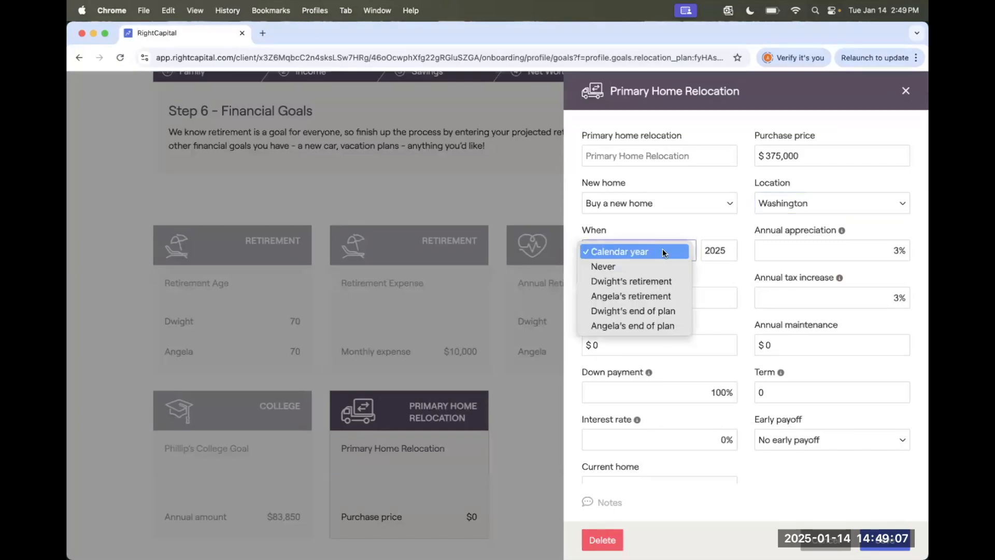
{"action": "left_click", "coordinate": [660, 283]}
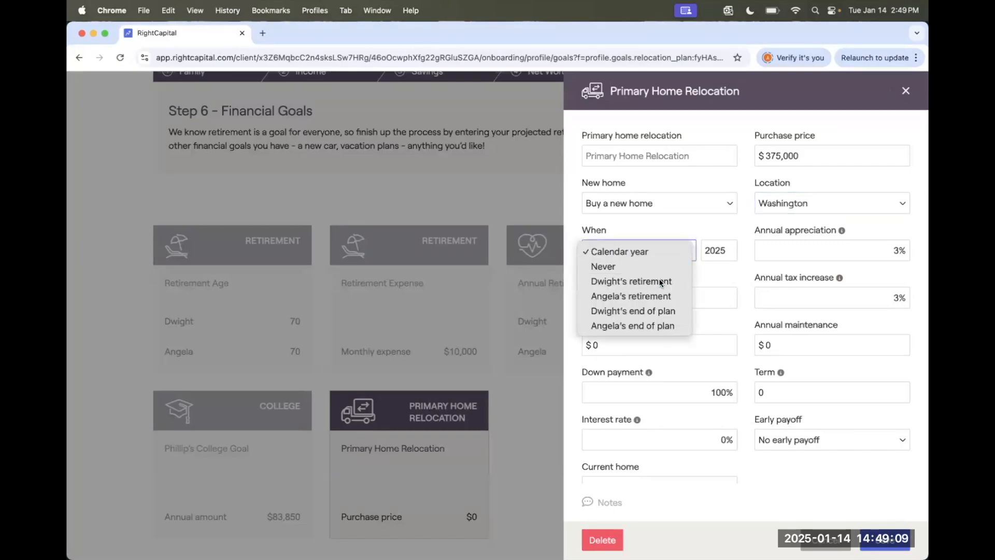
{"action": "left_click", "coordinate": [632, 350]}
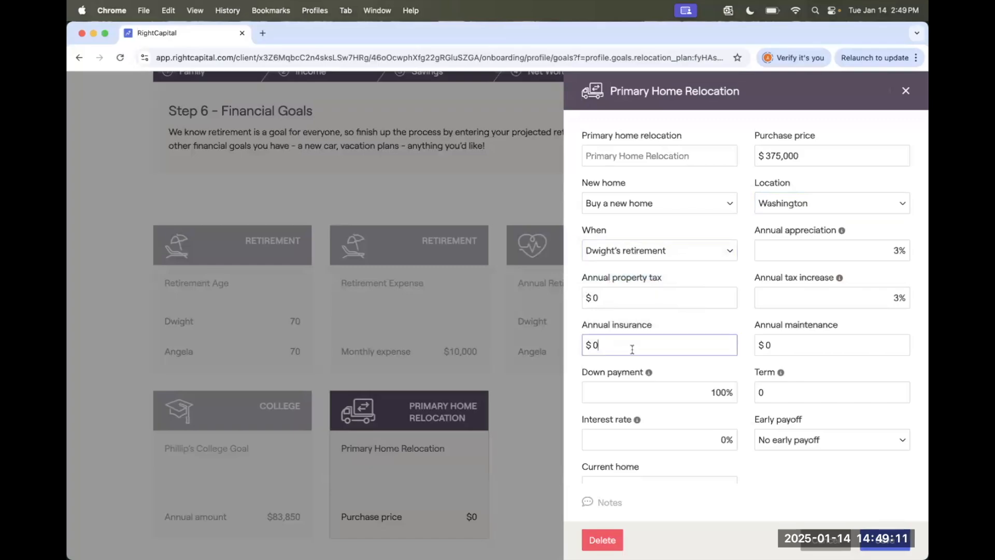
{"action": "type", "text": "10000"}
{"action": "key", "text": "Tab"}
{"action": "type", "text": "5400"}
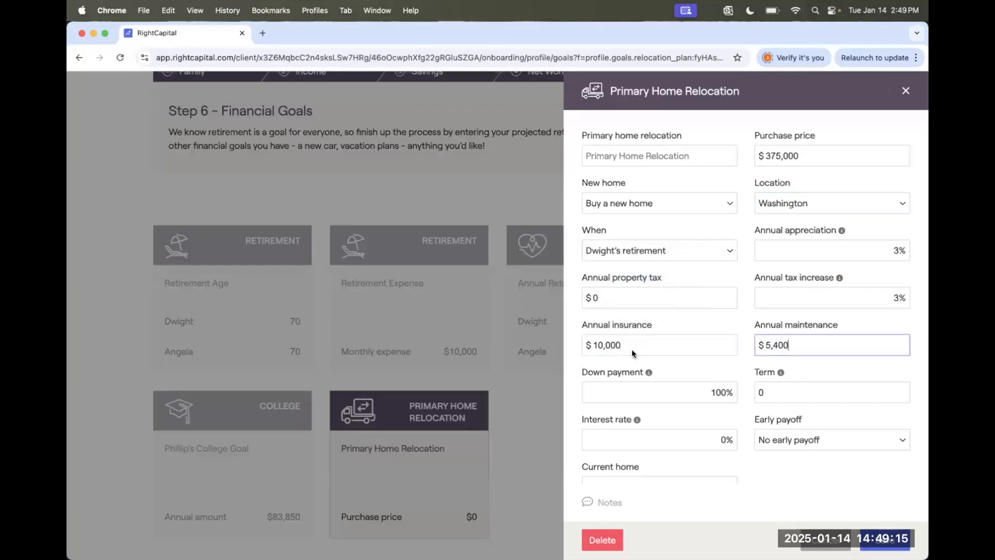
Finance the new home with a 25% down payment, a term of 30 and a 5% interest rate.
{"action": "scroll", "coordinate": [637, 415], "scroll_direction": "down", "scroll_amount": 1}
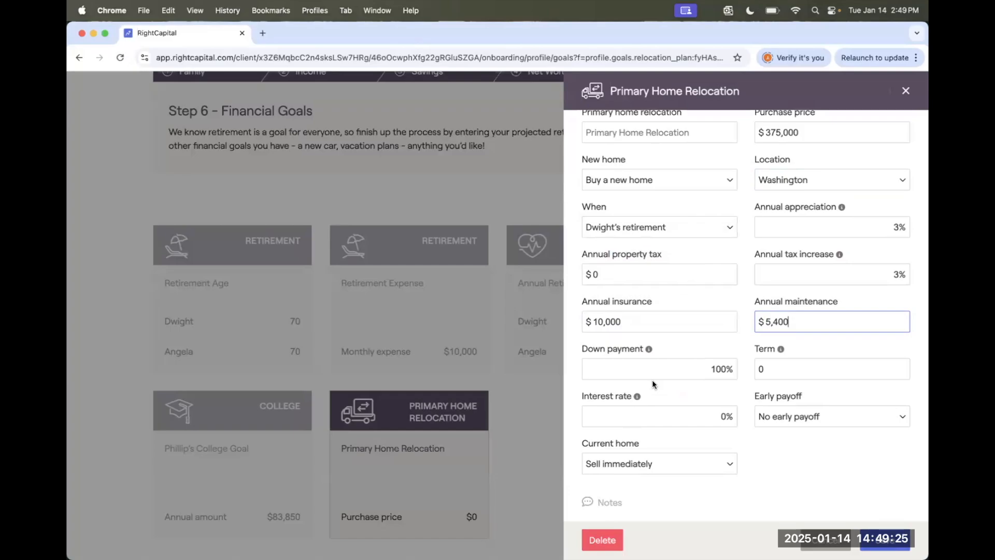
{"action": "left_click", "coordinate": [674, 370]}
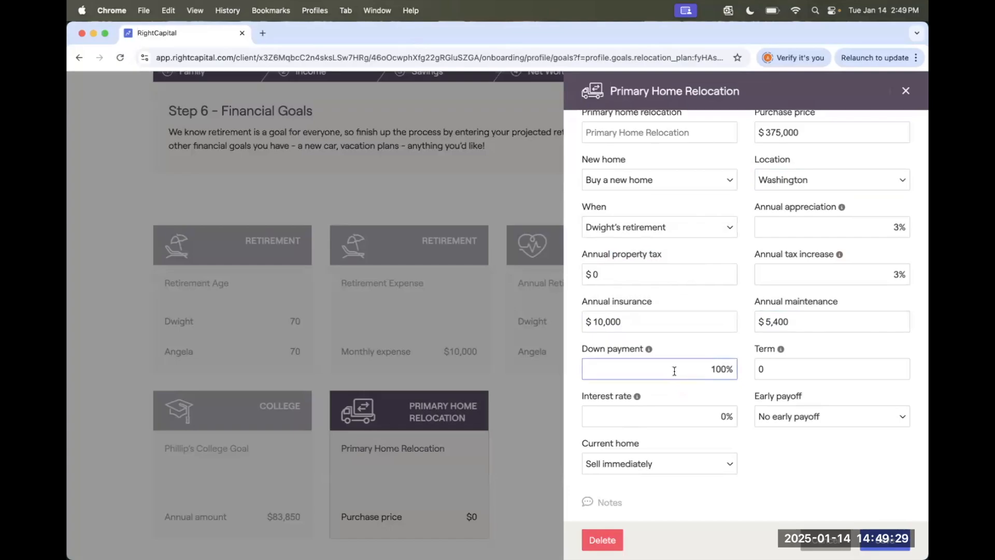
{"action": "left_click_drag", "start_coordinate": [706, 369], "coordinate": [745, 377]}
{"action": "type", "text": "25"}
{"action": "left_click", "coordinate": [785, 369]}
{"action": "key", "text": "BackSpace"}
{"action": "type", "text": "30"}
{"action": "left_click", "coordinate": [726, 416]}
{"action": "key", "text": "BackSpace"}
{"action": "type", "text": "5"}
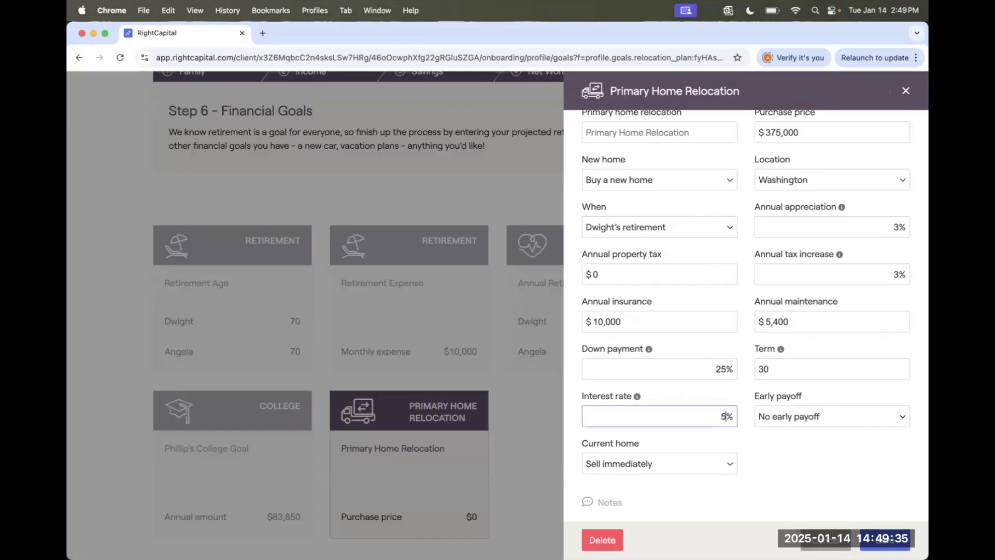
Check the options for the current home, keep Sell immediately, and save the relocation goal.
{"action": "left_click", "coordinate": [648, 444]}
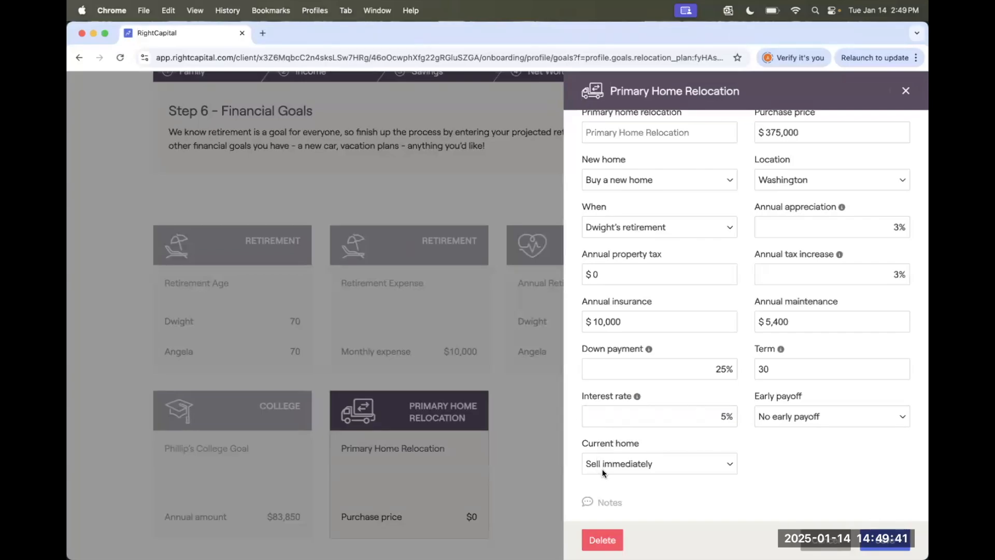
{"action": "left_click", "coordinate": [629, 468]}
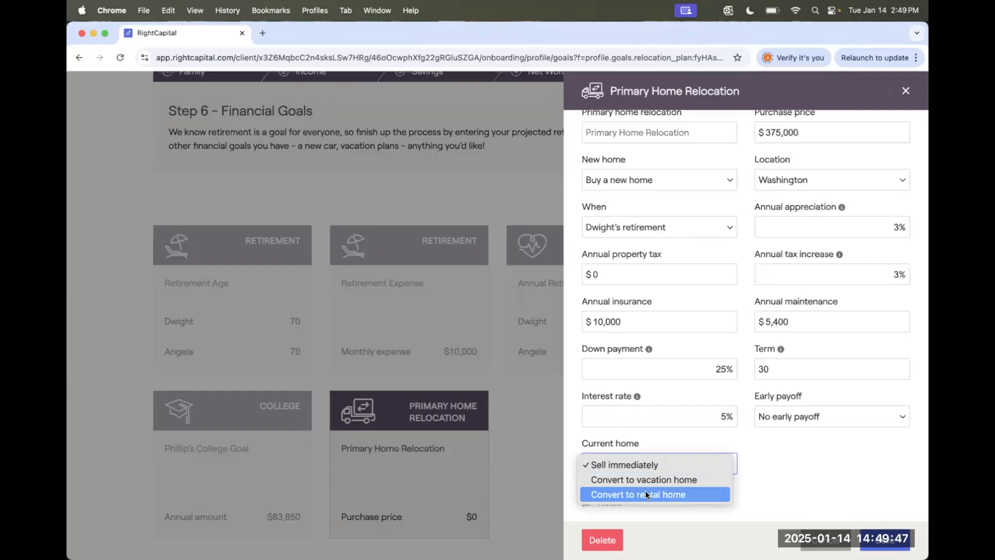
{"action": "left_click", "coordinate": [655, 438]}
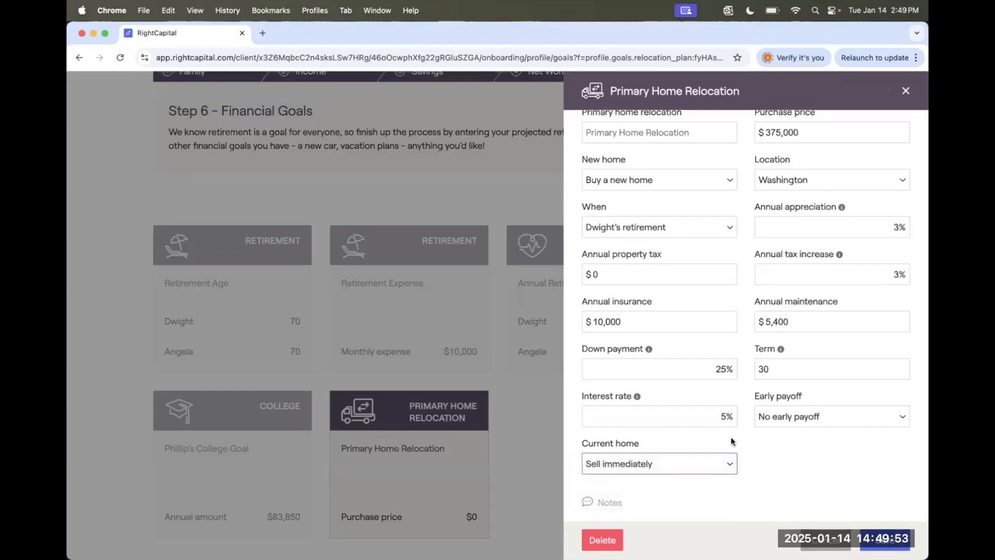
{"action": "left_click", "coordinate": [884, 541]}
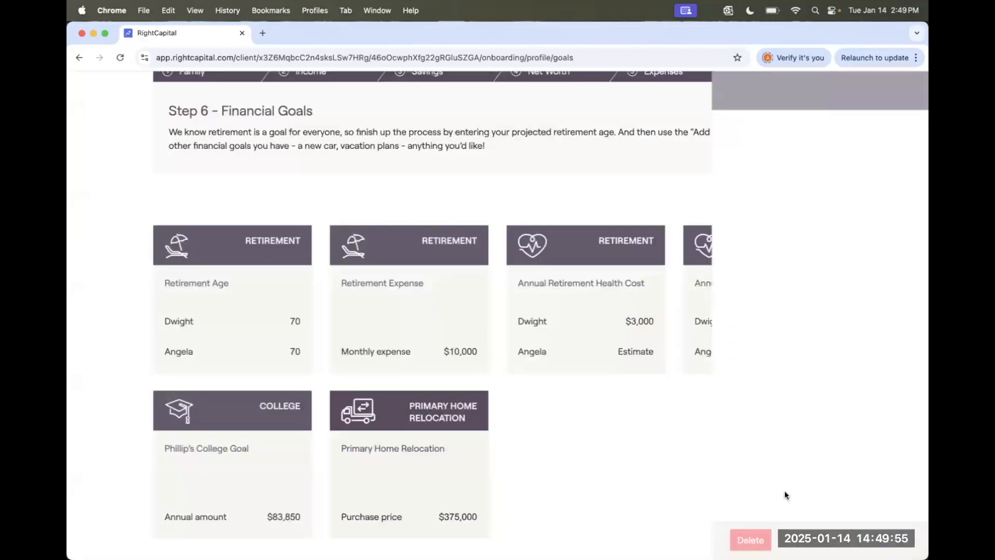
Complete the client onboarding and view the household's net worth in the profile's Blueprint.
{"action": "scroll", "coordinate": [779, 484], "scroll_direction": "down", "scroll_amount": 3}
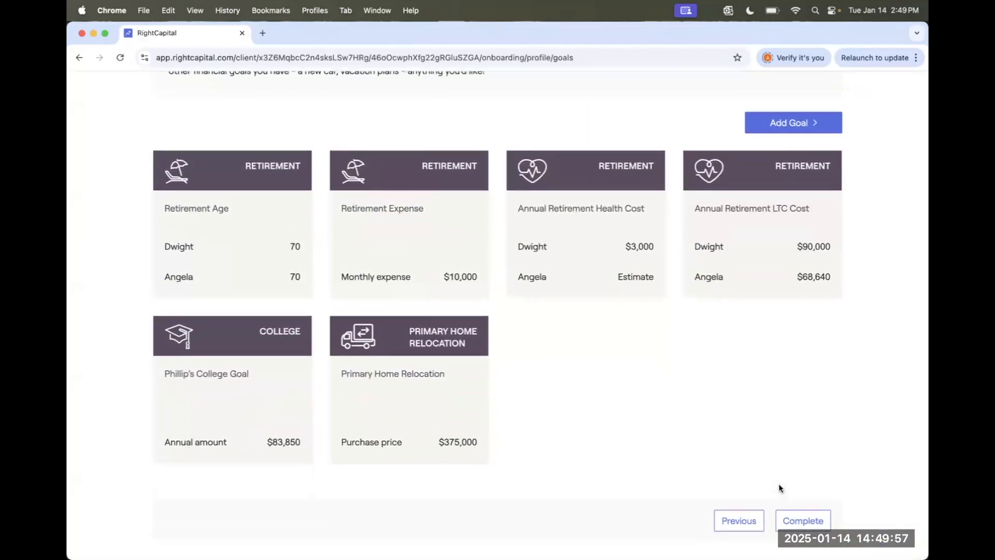
{"action": "left_click", "coordinate": [803, 521]}
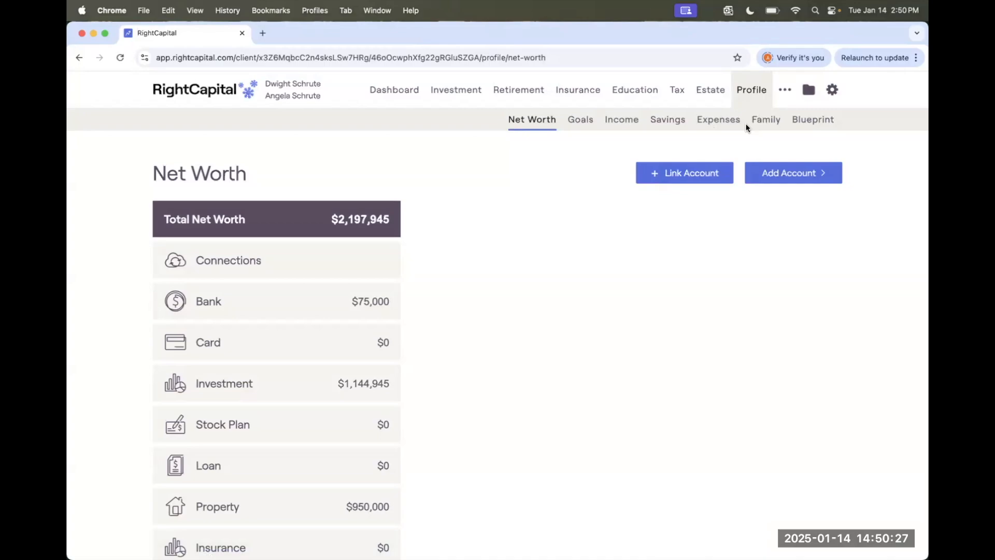
{"action": "left_click", "coordinate": [810, 122]}
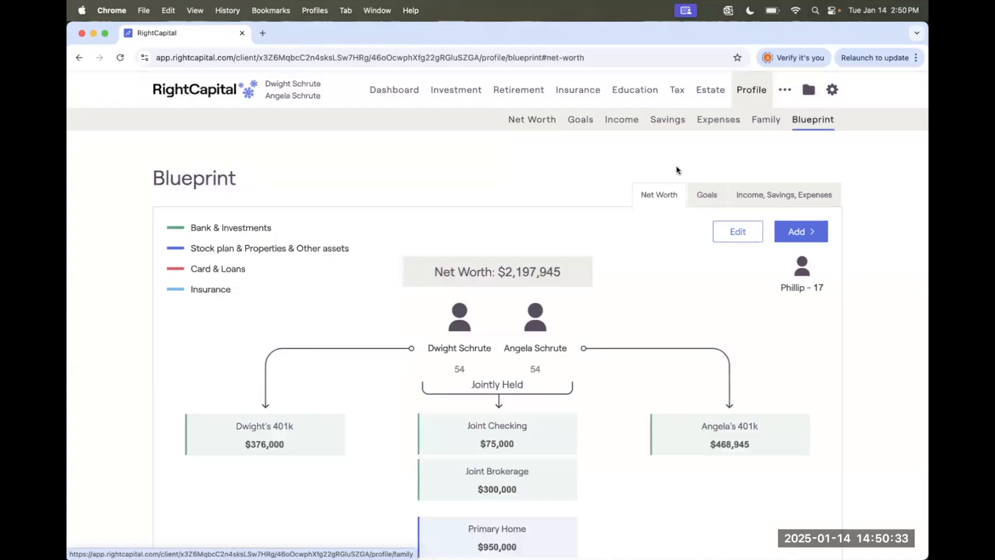
{"action": "scroll", "coordinate": [671, 168], "scroll_direction": "down", "scroll_amount": 3}
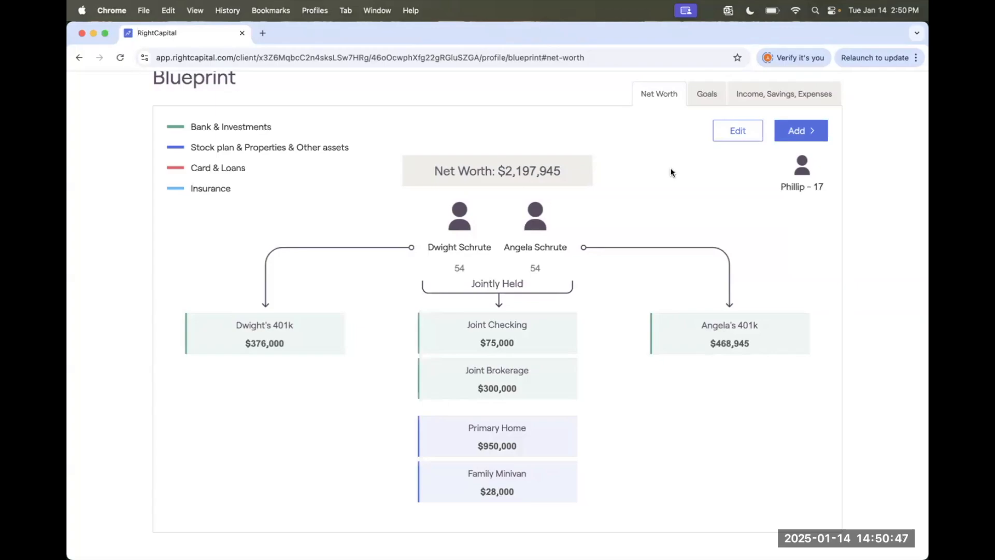
Review the Blueprint's Goals timeline and its Income, Savings, Expenses overview.
{"action": "left_click", "coordinate": [707, 94]}
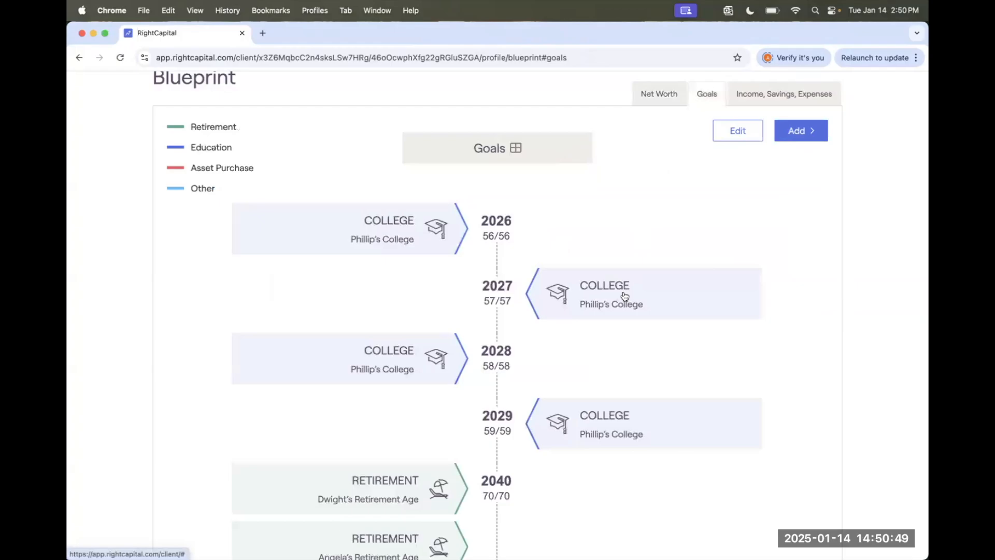
{"action": "scroll", "coordinate": [625, 295], "scroll_direction": "down", "scroll_amount": 5}
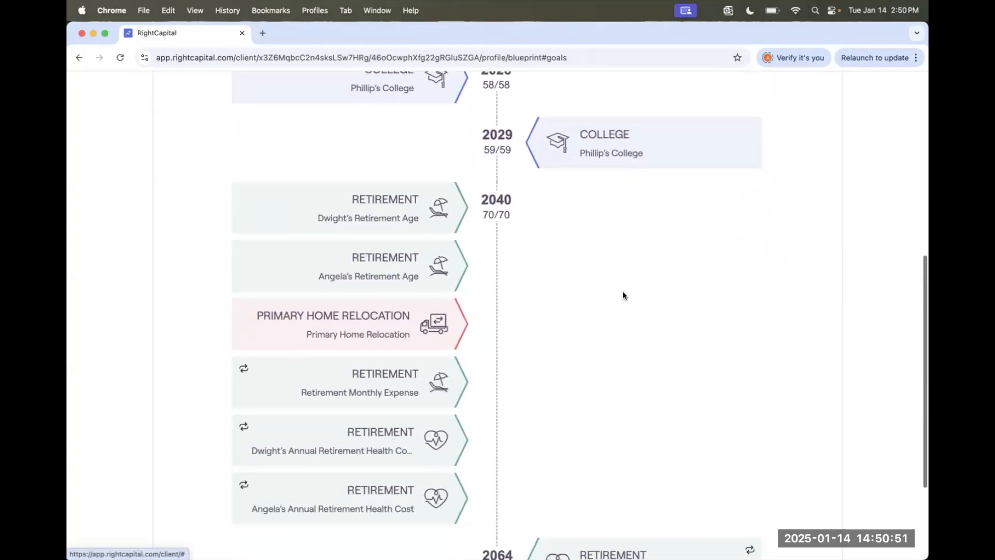
{"action": "scroll", "coordinate": [623, 291], "scroll_direction": "down", "scroll_amount": 3}
{"action": "scroll", "coordinate": [623, 291], "scroll_direction": "up", "scroll_amount": 10}
{"action": "left_click", "coordinate": [784, 197]}
{"action": "scroll", "coordinate": [614, 335], "scroll_direction": "down", "scroll_amount": 3}
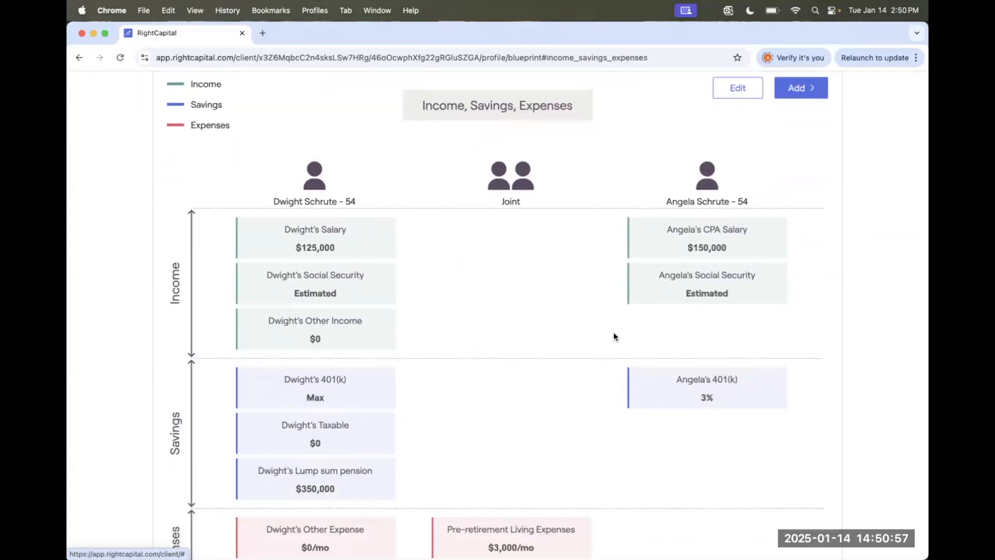
{"action": "scroll", "coordinate": [614, 336], "scroll_direction": "up", "scroll_amount": 3}
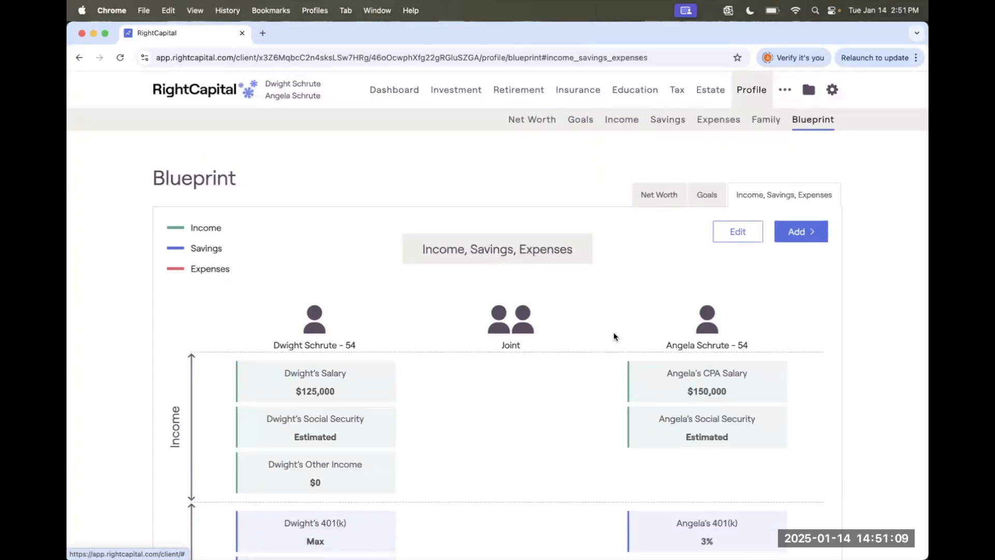
Return to the advisor's client list and open the Webinars page of the Help Center.
{"action": "left_click", "coordinate": [201, 89]}
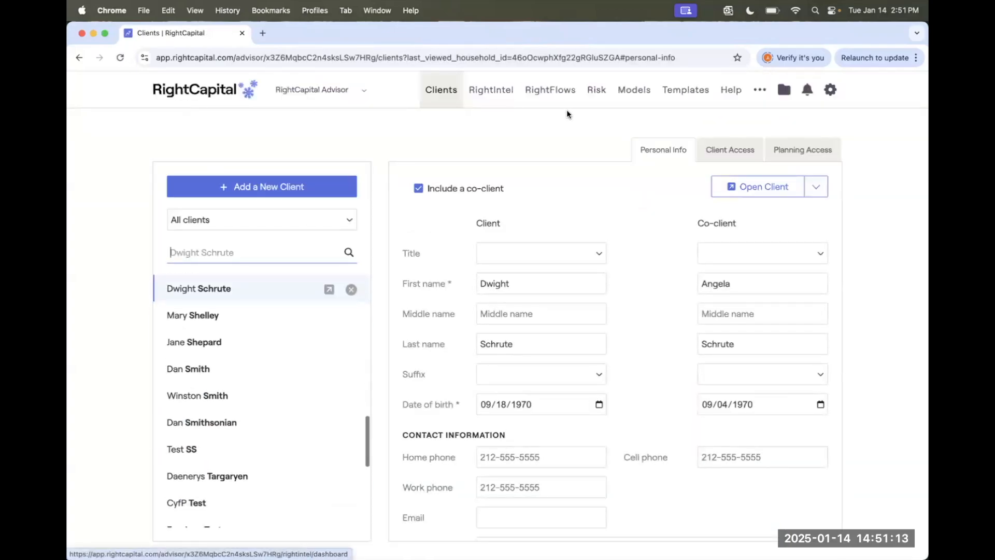
{"action": "left_click", "coordinate": [729, 99]}
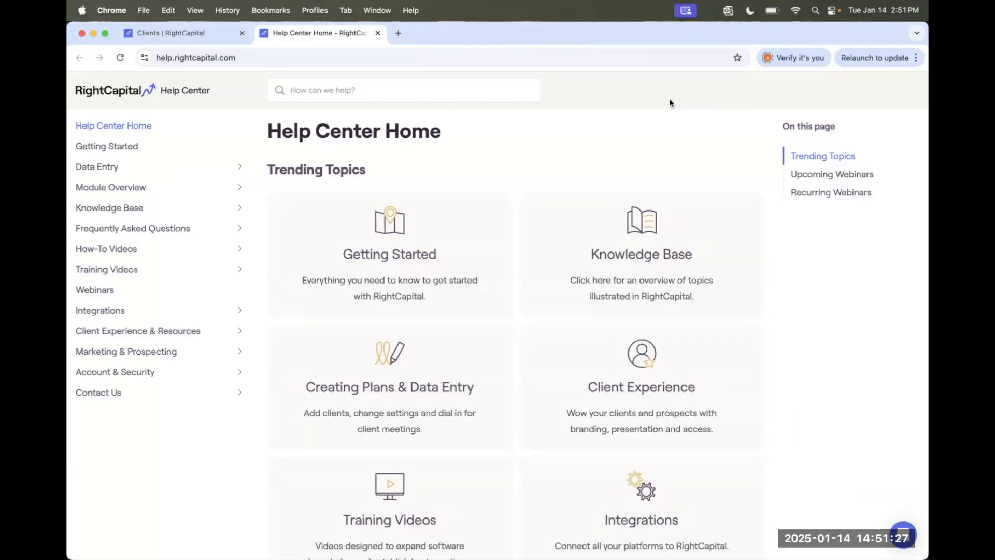
{"action": "left_click", "coordinate": [120, 292]}
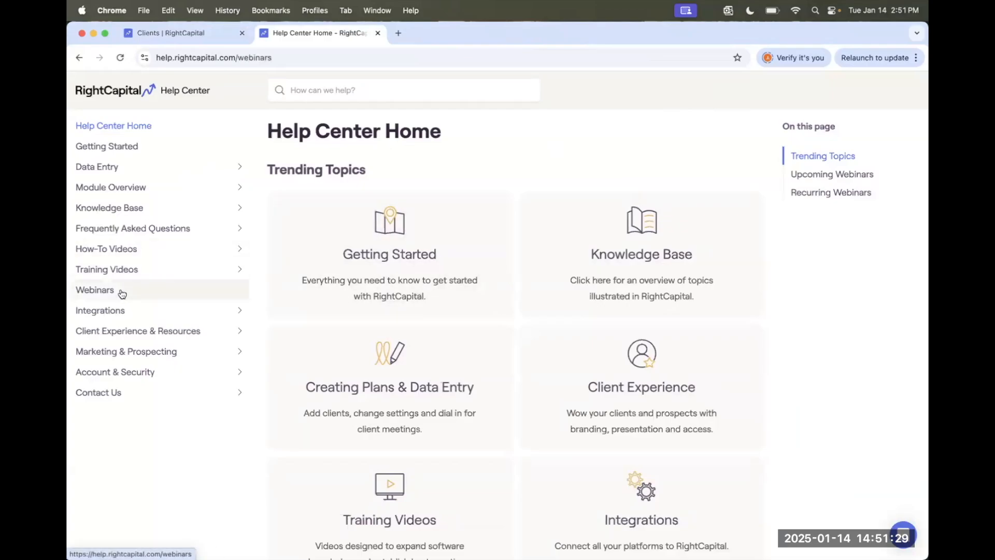
Look through the upcoming and recurring training webinars and the list of previously recorded webinars.
{"action": "scroll", "coordinate": [539, 266], "scroll_direction": "down", "scroll_amount": 3}
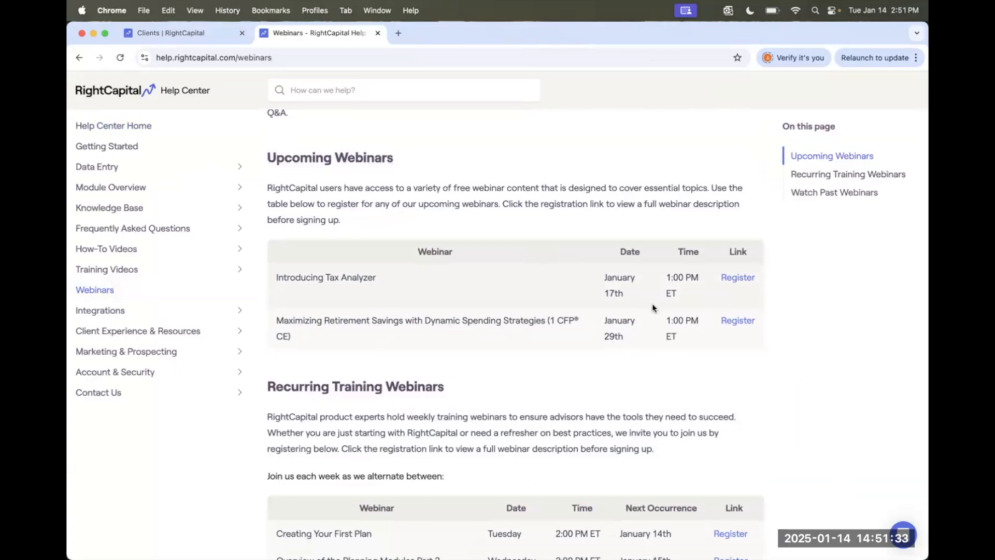
{"action": "scroll", "coordinate": [652, 307], "scroll_direction": "down", "scroll_amount": 10}
{"action": "scroll", "coordinate": [653, 305], "scroll_direction": "down", "scroll_amount": 5}
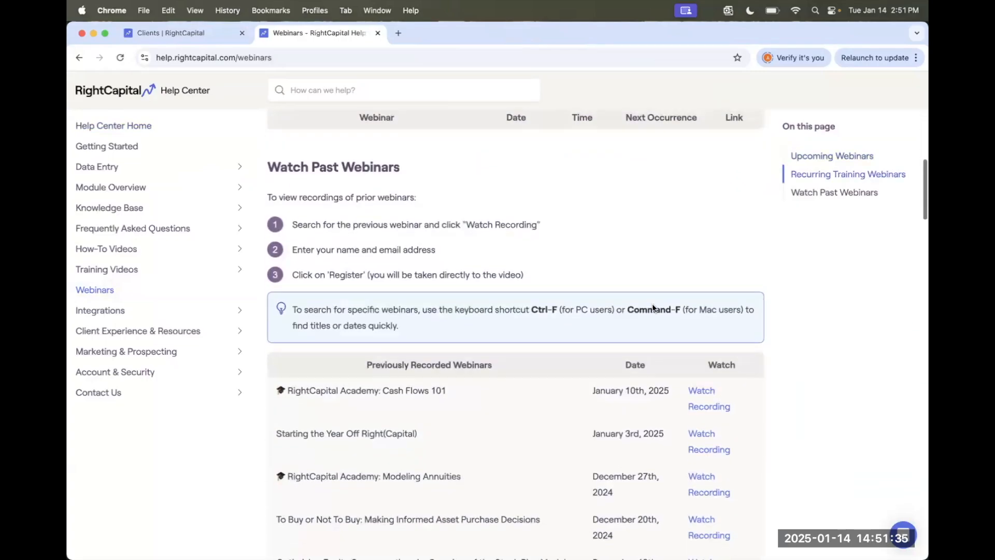
{"action": "scroll", "coordinate": [652, 307], "scroll_direction": "down", "scroll_amount": 2}
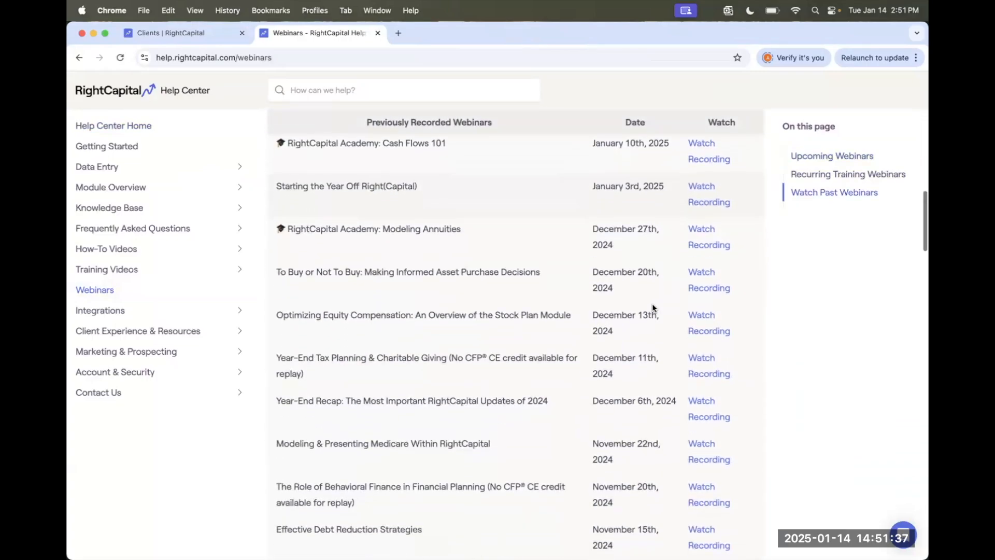
{"action": "scroll", "coordinate": [653, 304], "scroll_direction": "down", "scroll_amount": 3}
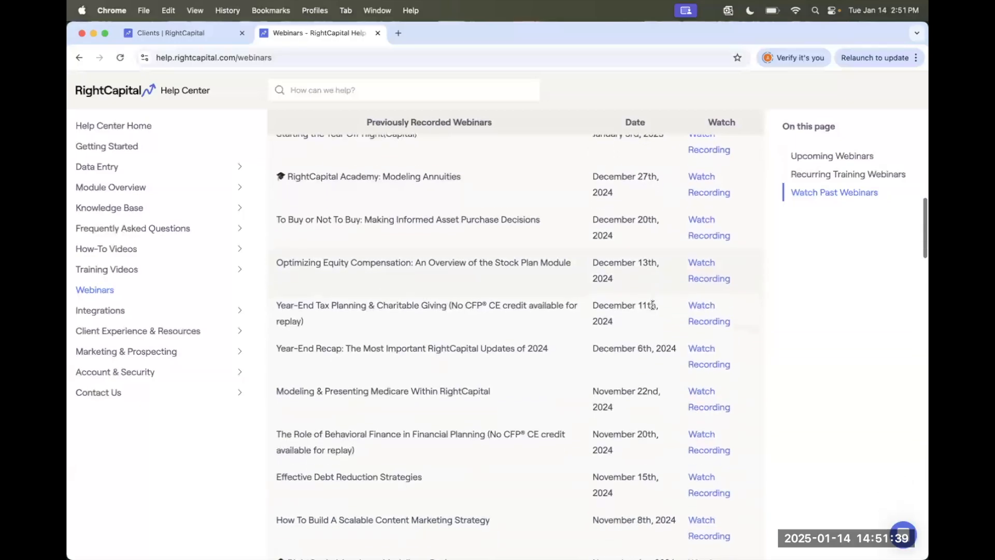
{"action": "scroll", "coordinate": [652, 305], "scroll_direction": "down", "scroll_amount": 1}
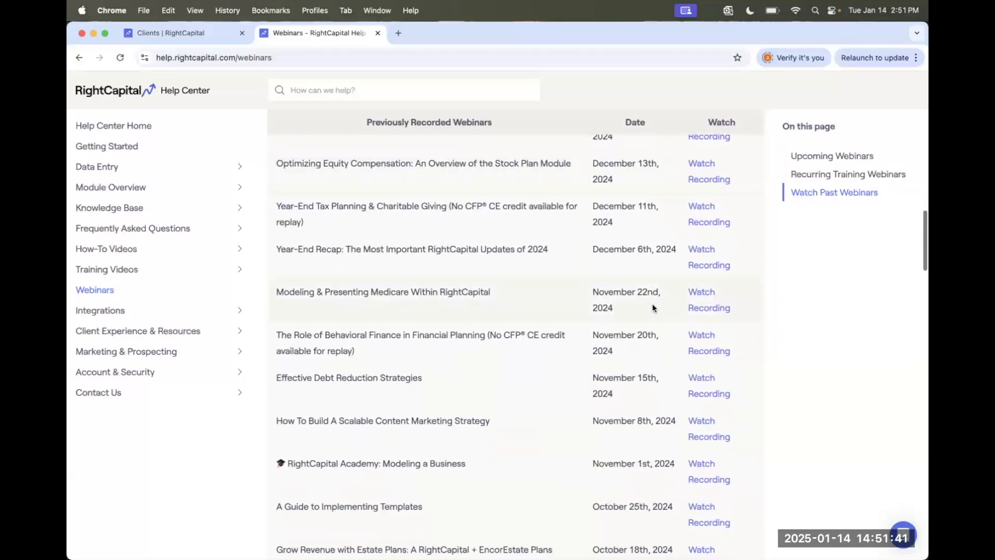
{"action": "scroll", "coordinate": [652, 307], "scroll_direction": "down", "scroll_amount": 3}
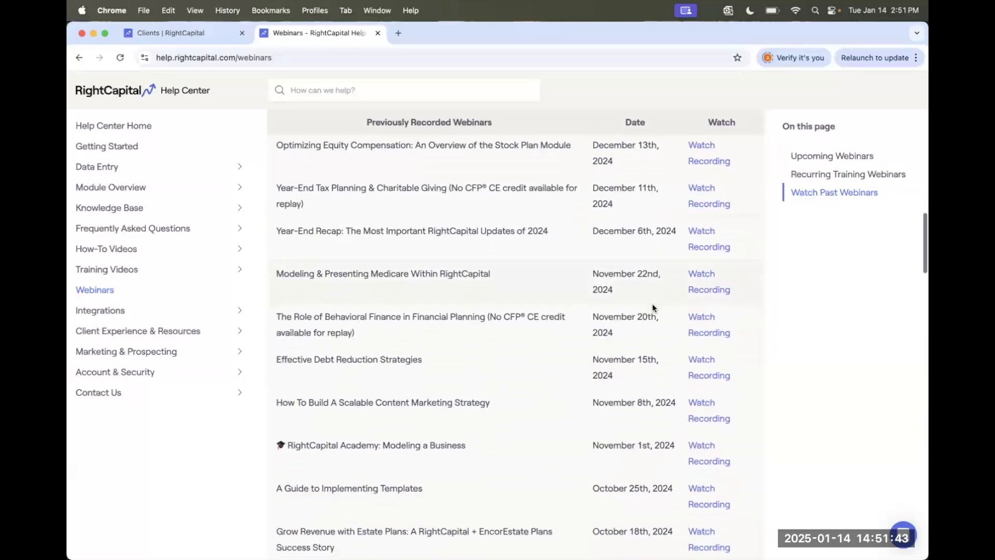
{"action": "scroll", "coordinate": [652, 306], "scroll_direction": "down", "scroll_amount": 5}
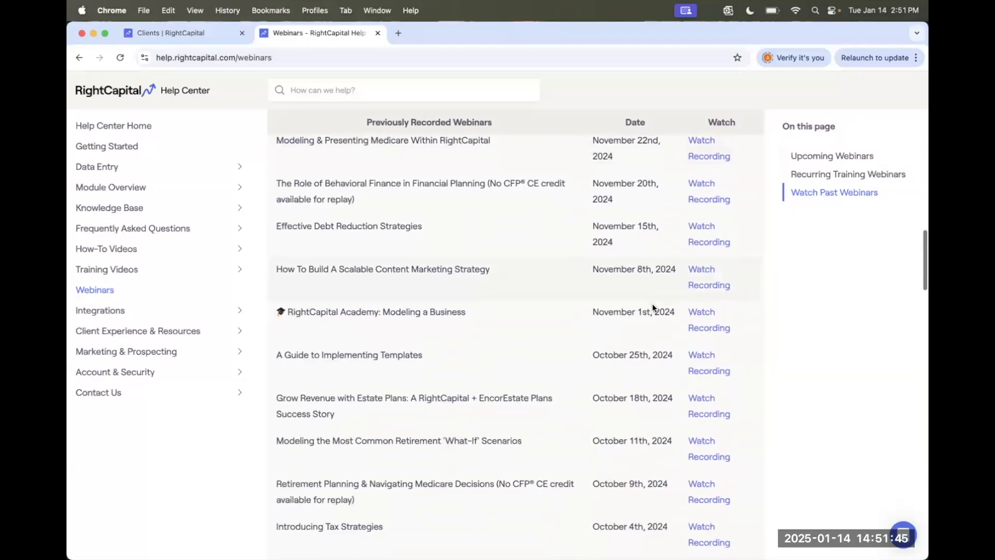
{"action": "scroll", "coordinate": [652, 306], "scroll_direction": "down", "scroll_amount": 4}
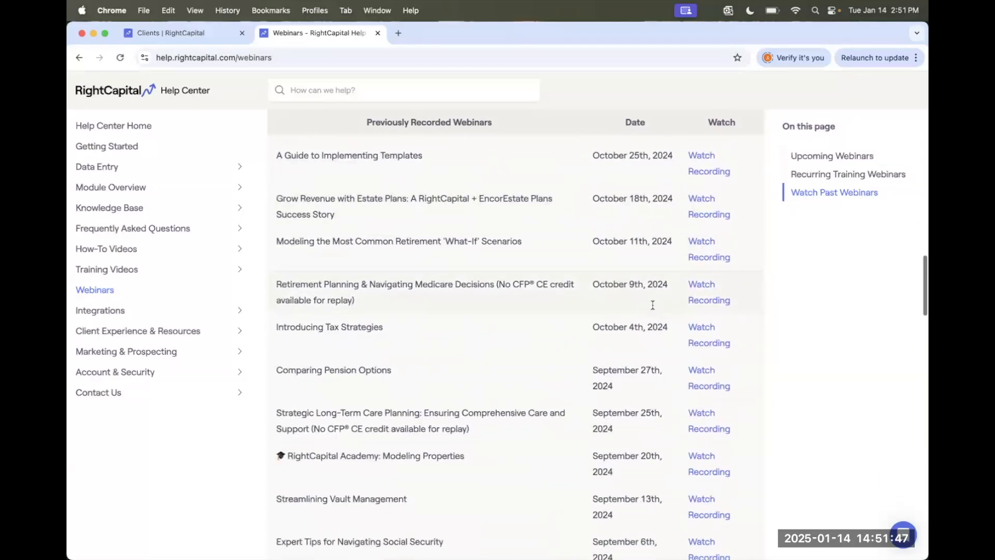
{"action": "scroll", "coordinate": [652, 308], "scroll_direction": "down", "scroll_amount": 5}
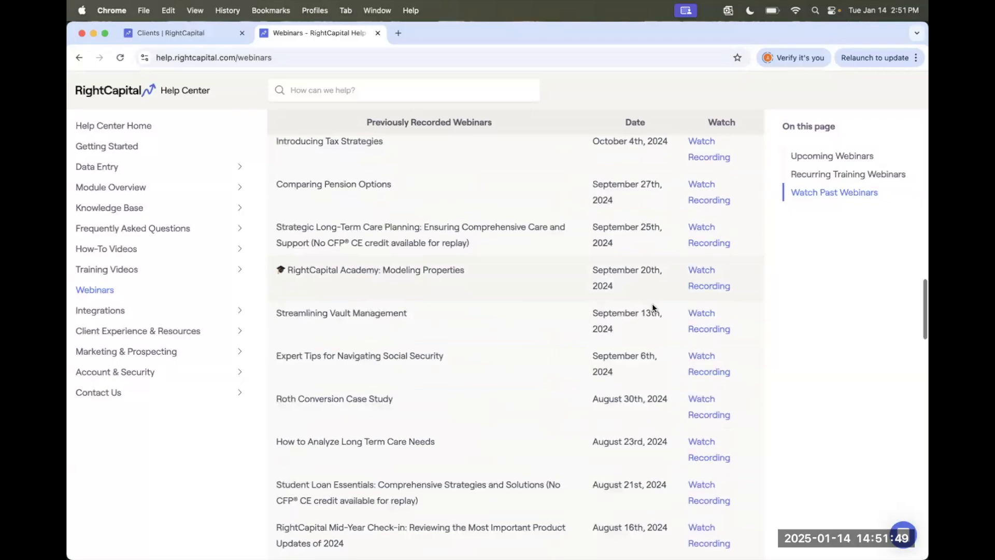
Open the Help Center's Support page under Contact Us and review the chat, case review, call and email contact options.
{"action": "scroll", "coordinate": [652, 303], "scroll_direction": "down", "scroll_amount": 3}
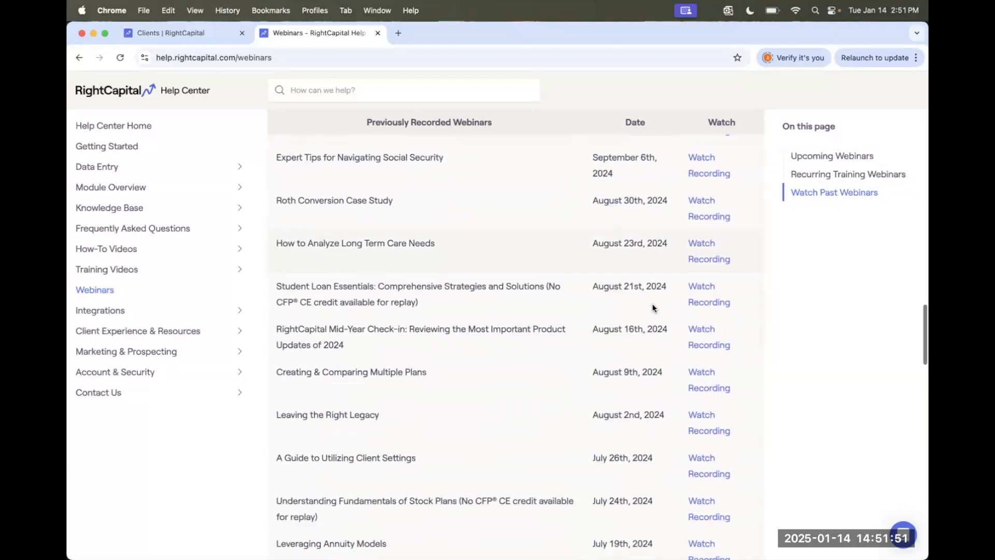
{"action": "left_click", "coordinate": [150, 401]}
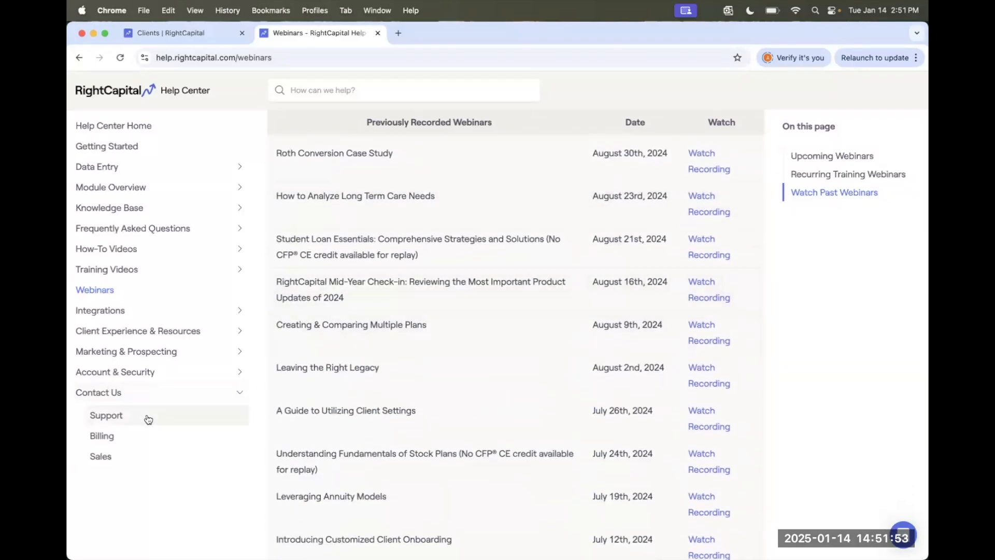
{"action": "left_click", "coordinate": [147, 417]}
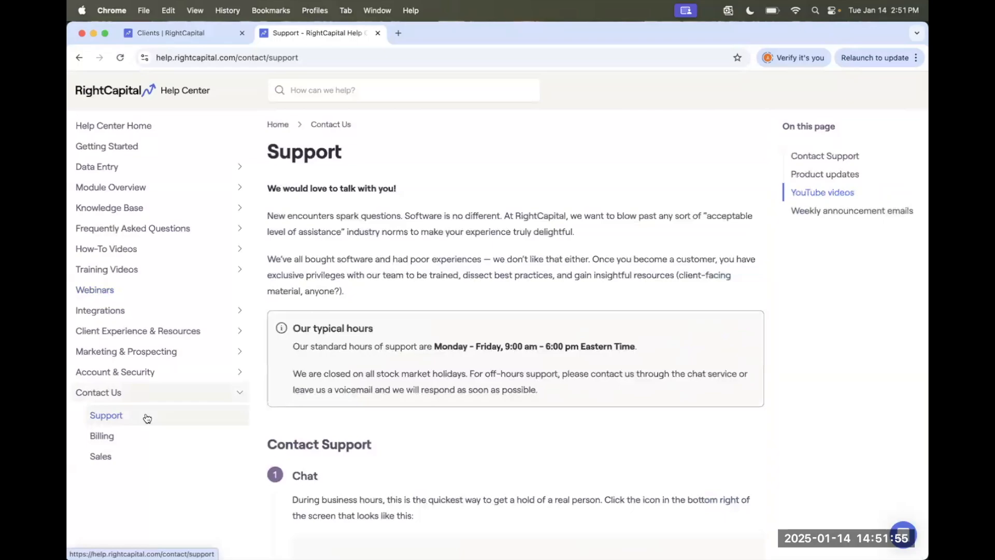
{"action": "scroll", "coordinate": [462, 381], "scroll_direction": "down", "scroll_amount": 3}
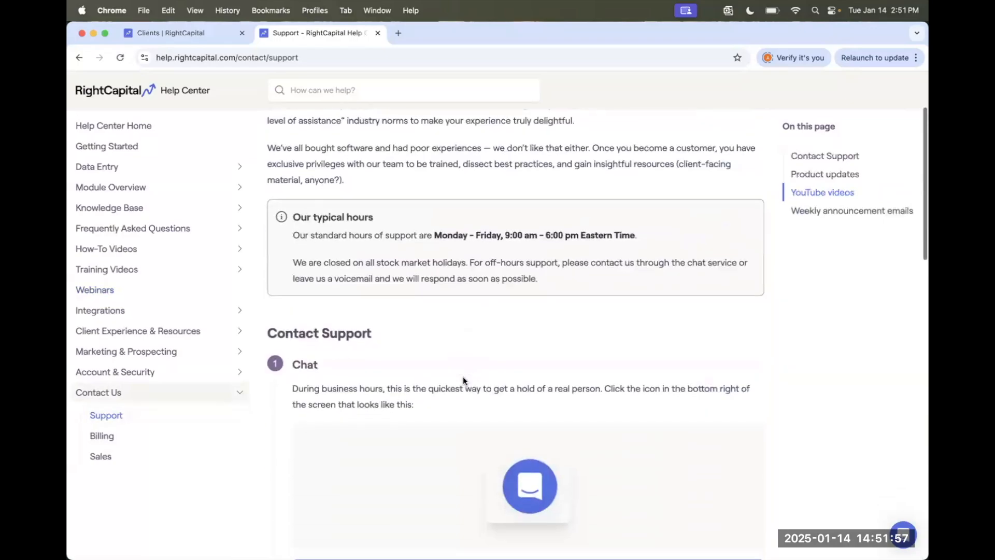
{"action": "scroll", "coordinate": [463, 376], "scroll_direction": "down", "scroll_amount": 6}
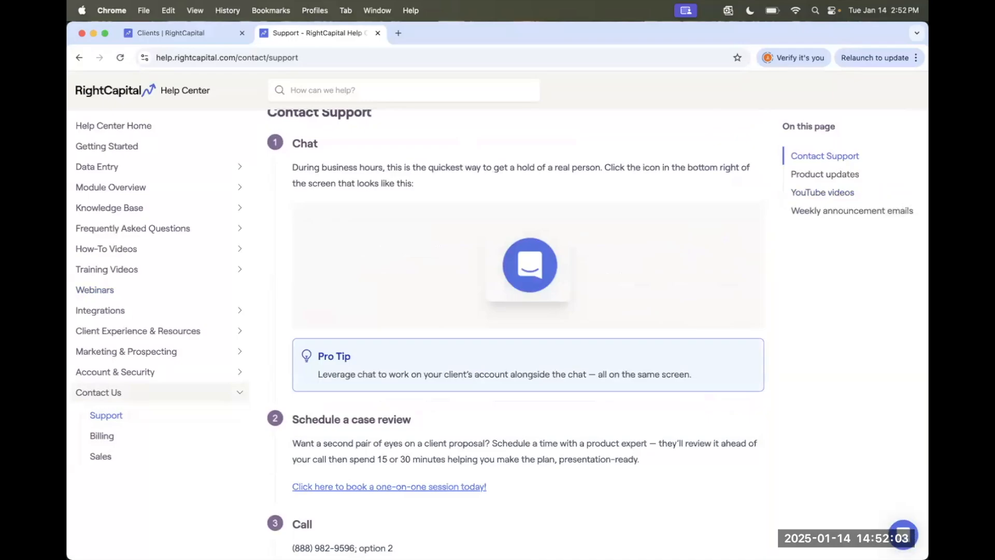
{"action": "scroll", "coordinate": [670, 446], "scroll_direction": "down", "scroll_amount": 4}
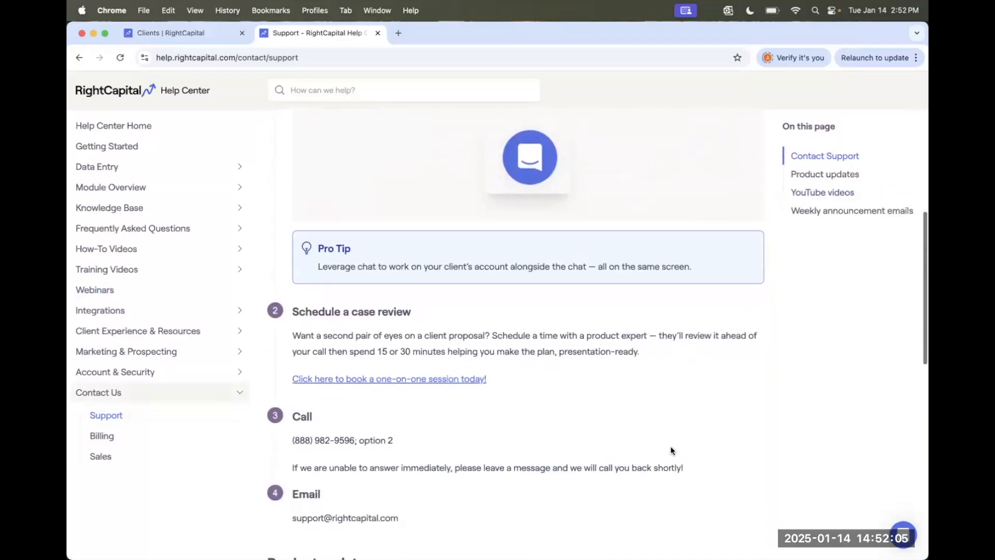